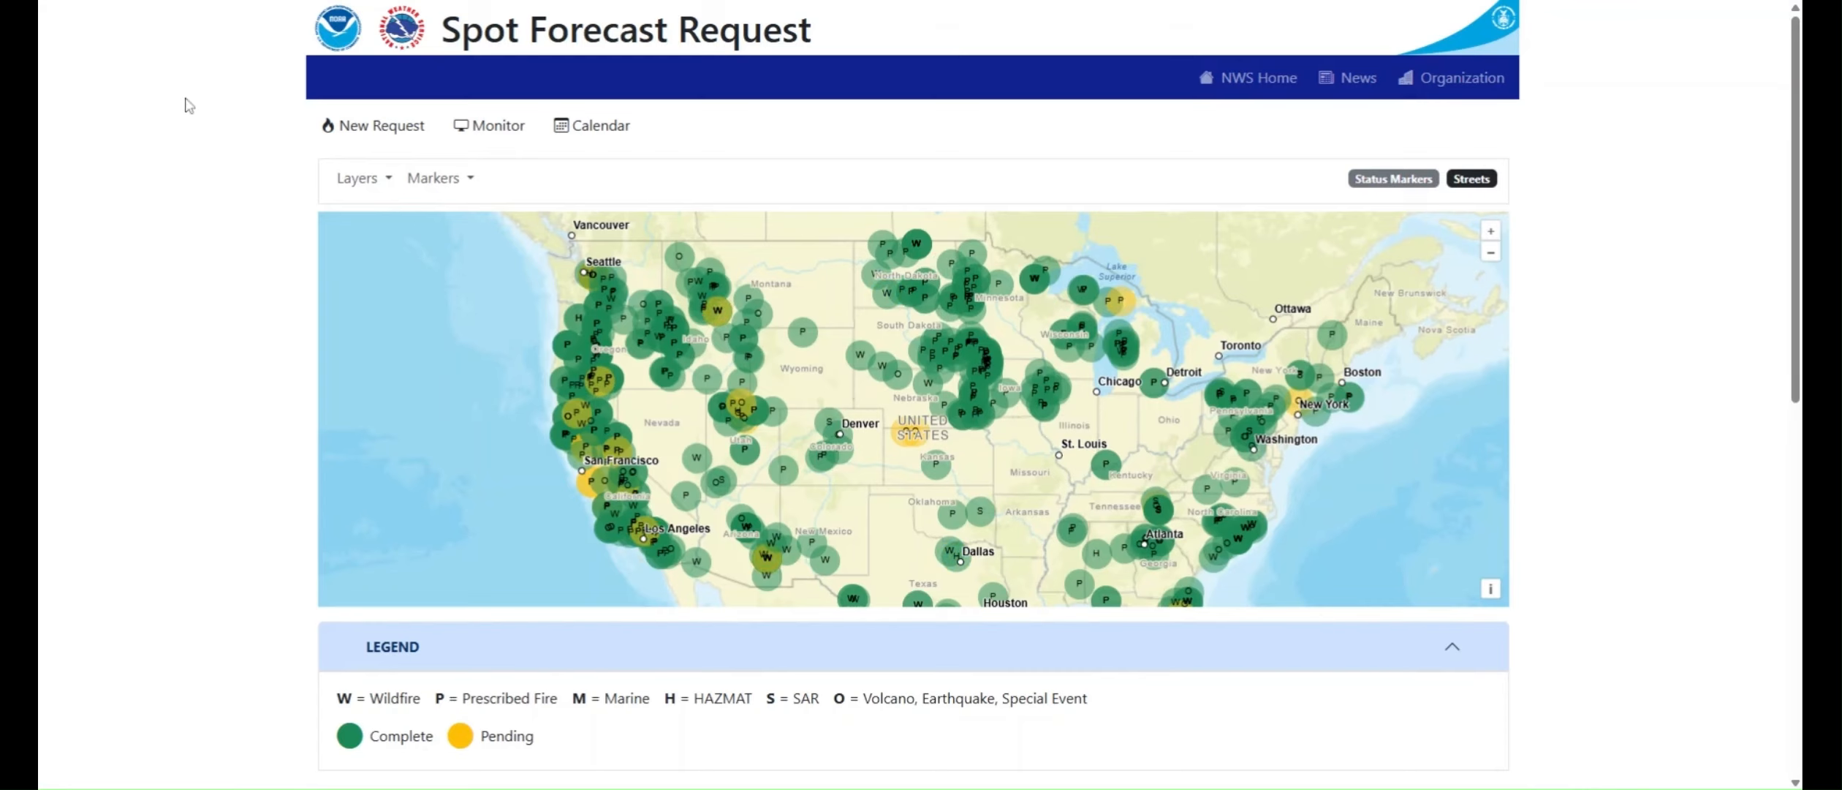
Step: Start a new spot forecast request and plot its location at latitude 40.78, longitude -112.01
{"action": "left_click", "coordinate": [373, 132]}
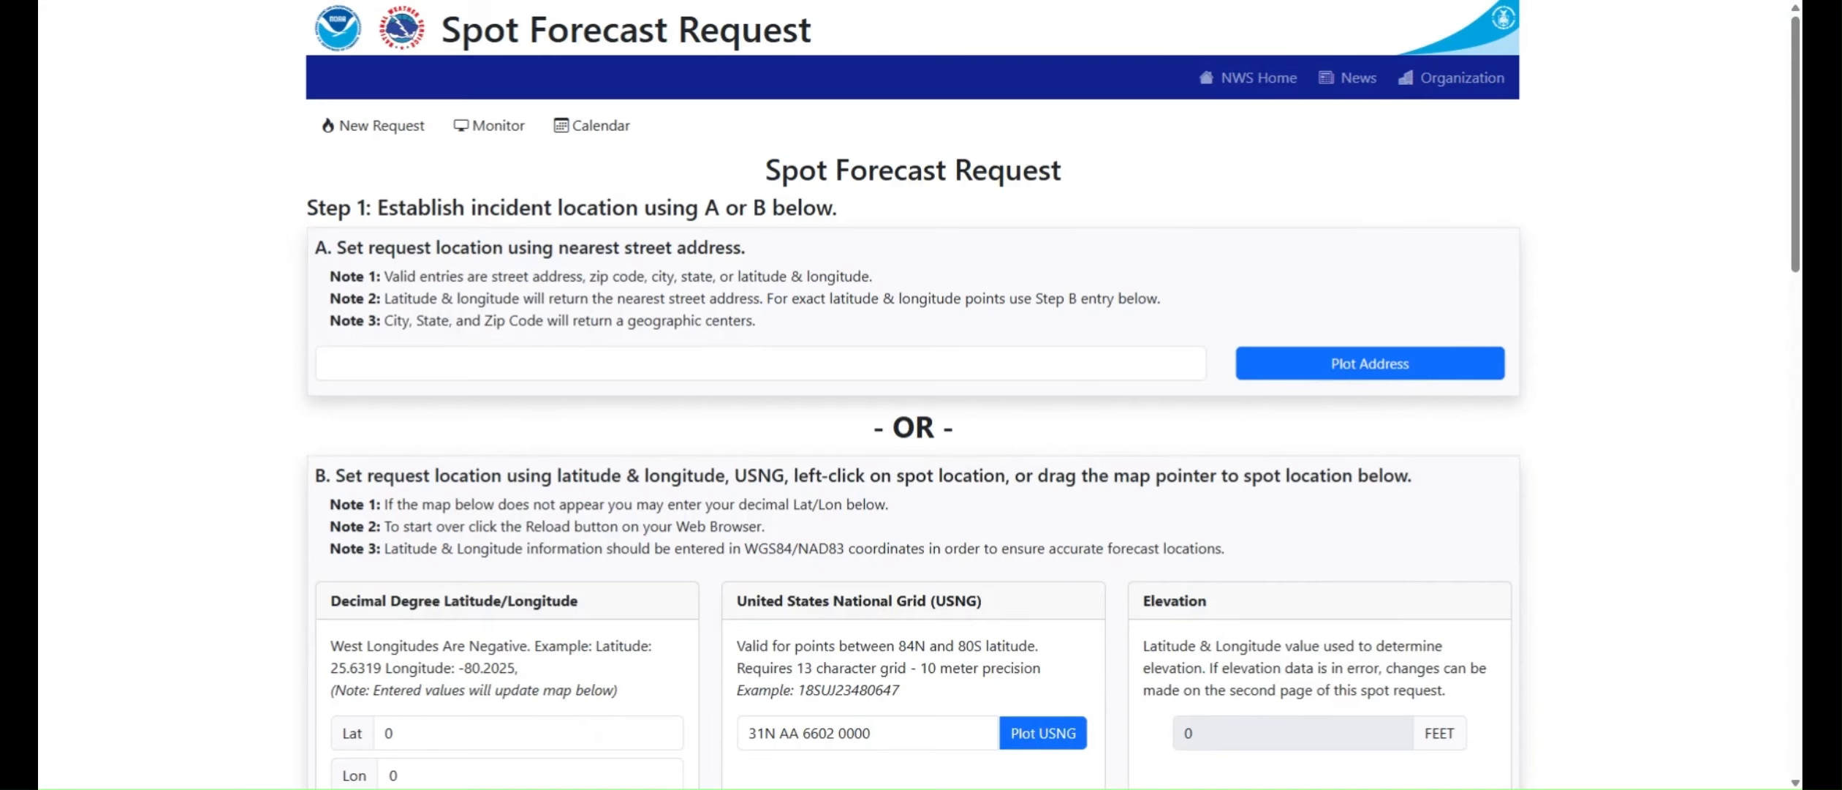
{"action": "scroll", "coordinate": [170, 658], "scroll_direction": "down", "scroll_amount": 2}
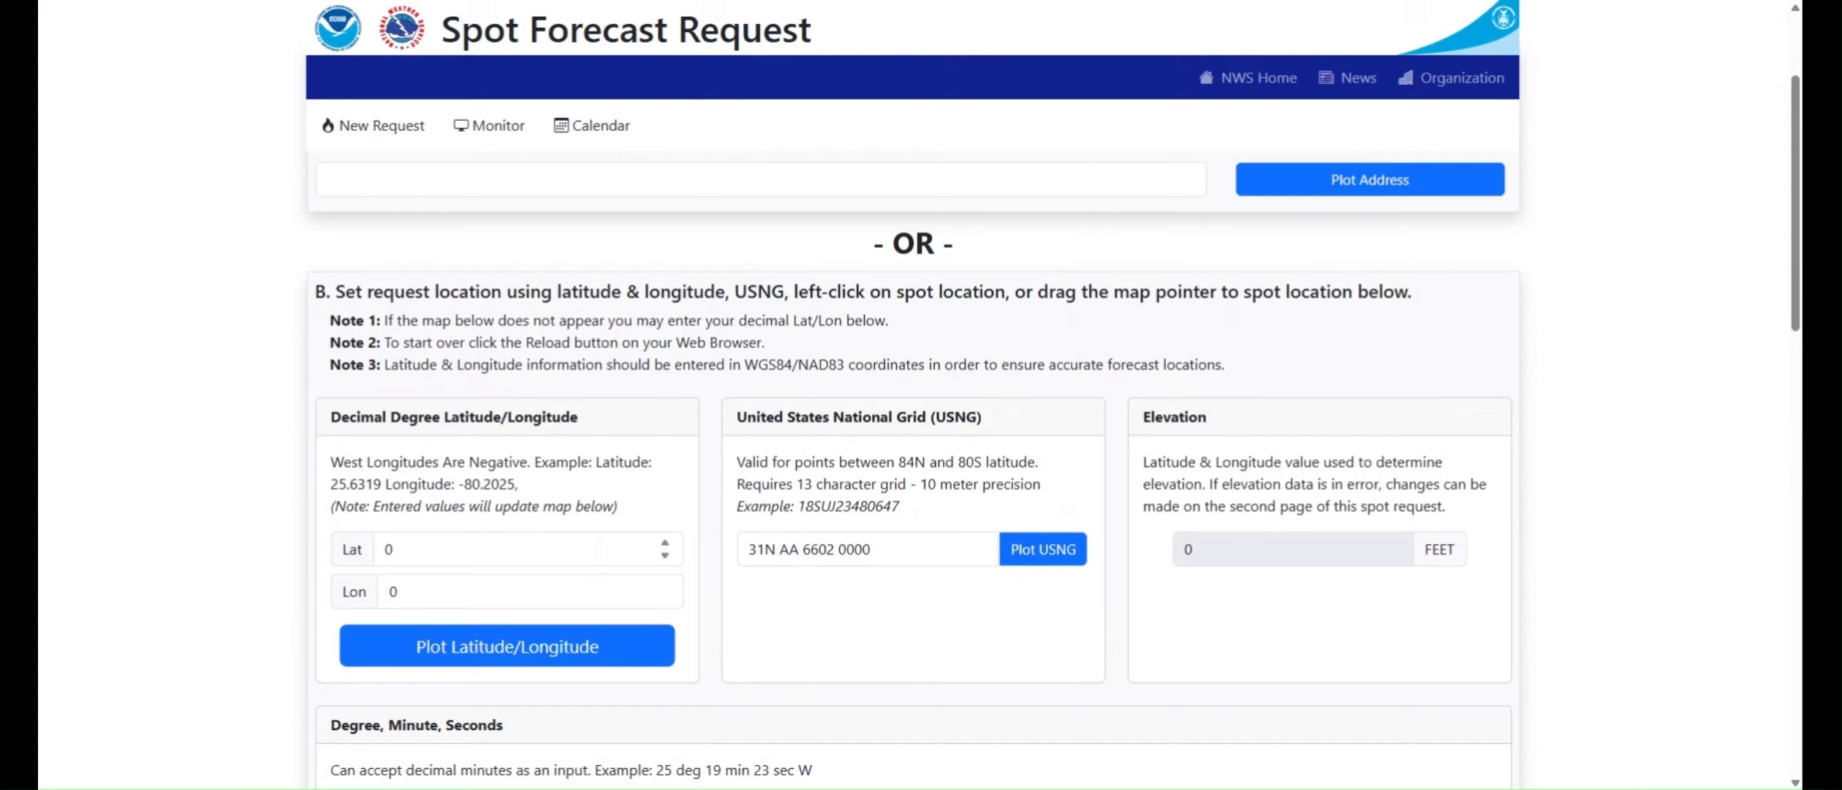
{"action": "left_click_drag", "start_coordinate": [439, 550], "coordinate": [285, 553]}
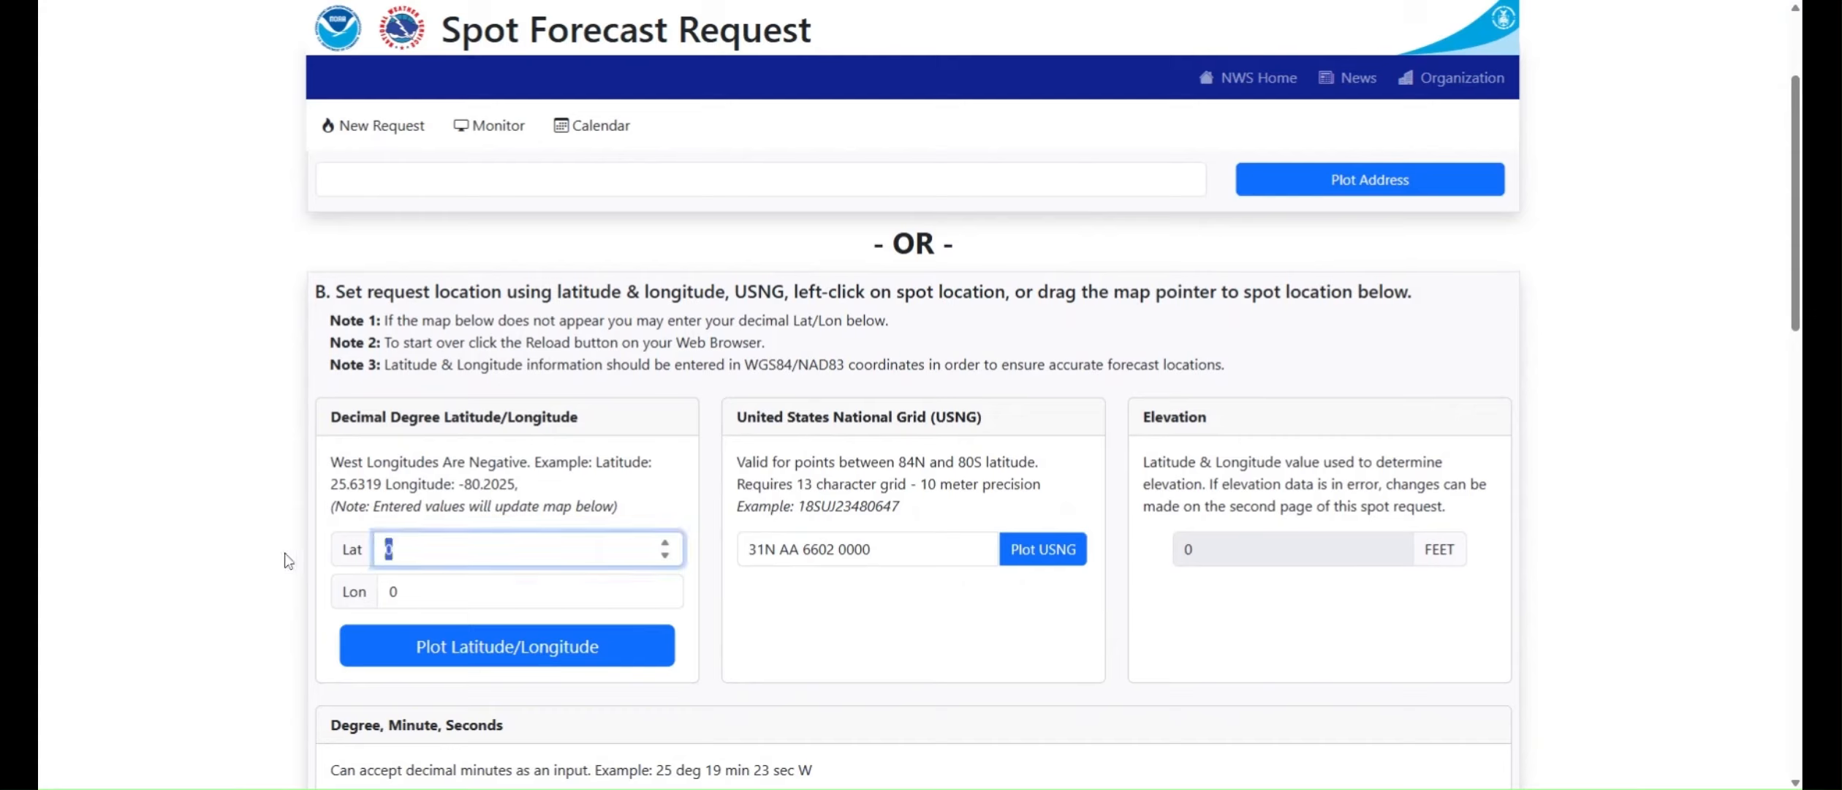
{"action": "type", "text": "40.78"}
{"action": "key", "text": "Tab"}
{"action": "type", "text": "-11"}
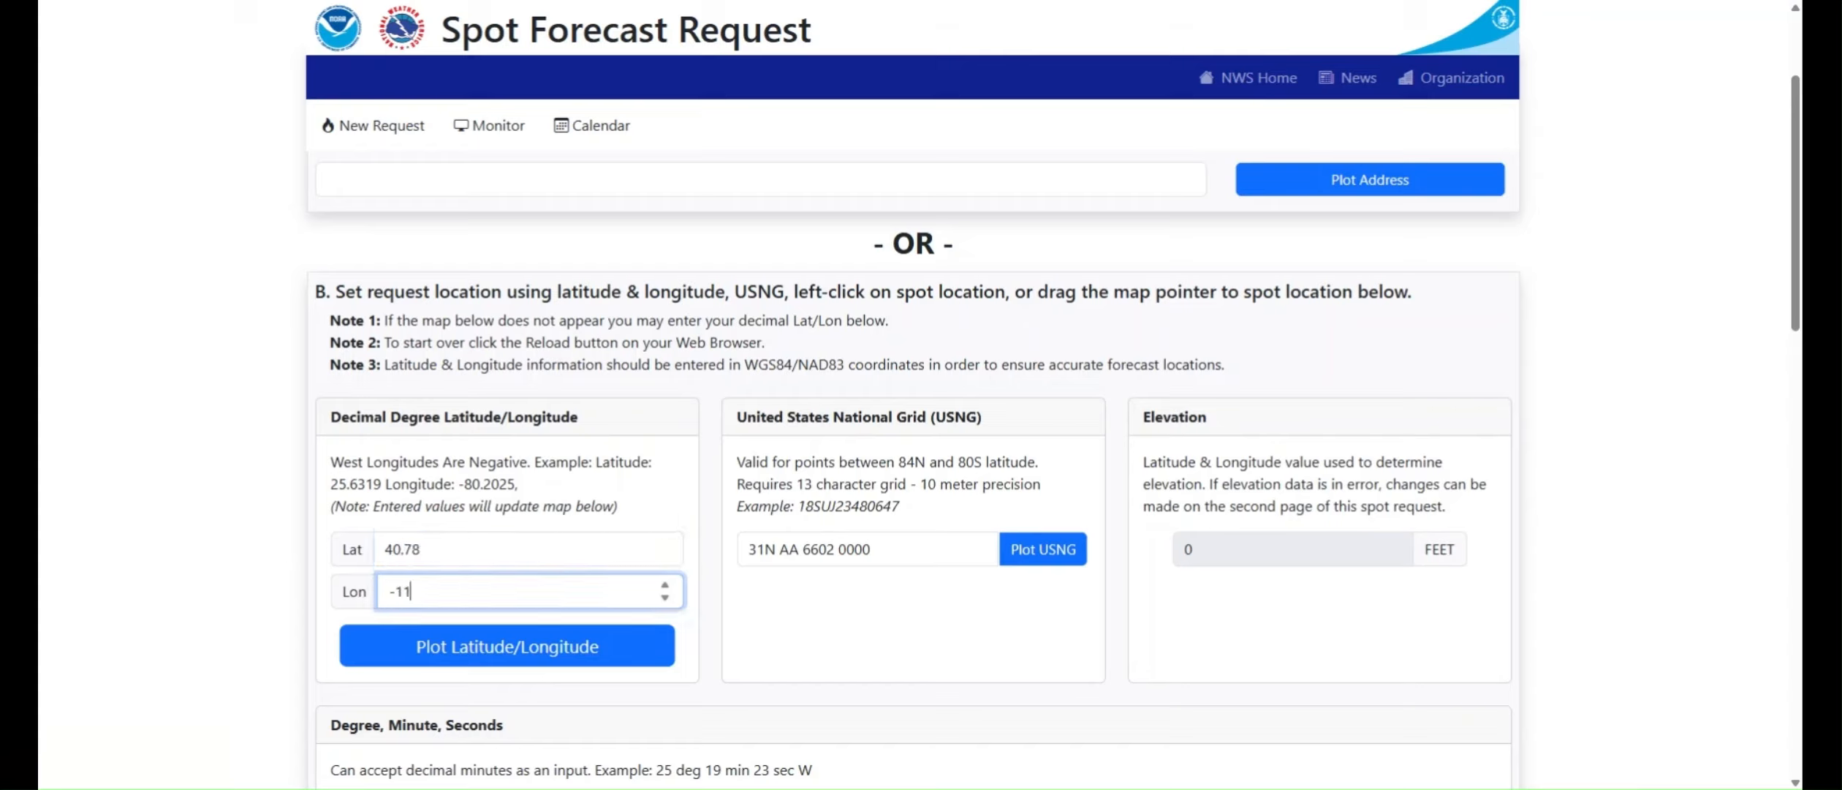
{"action": "type", "text": "2.01"}
{"action": "left_click", "coordinate": [469, 646]}
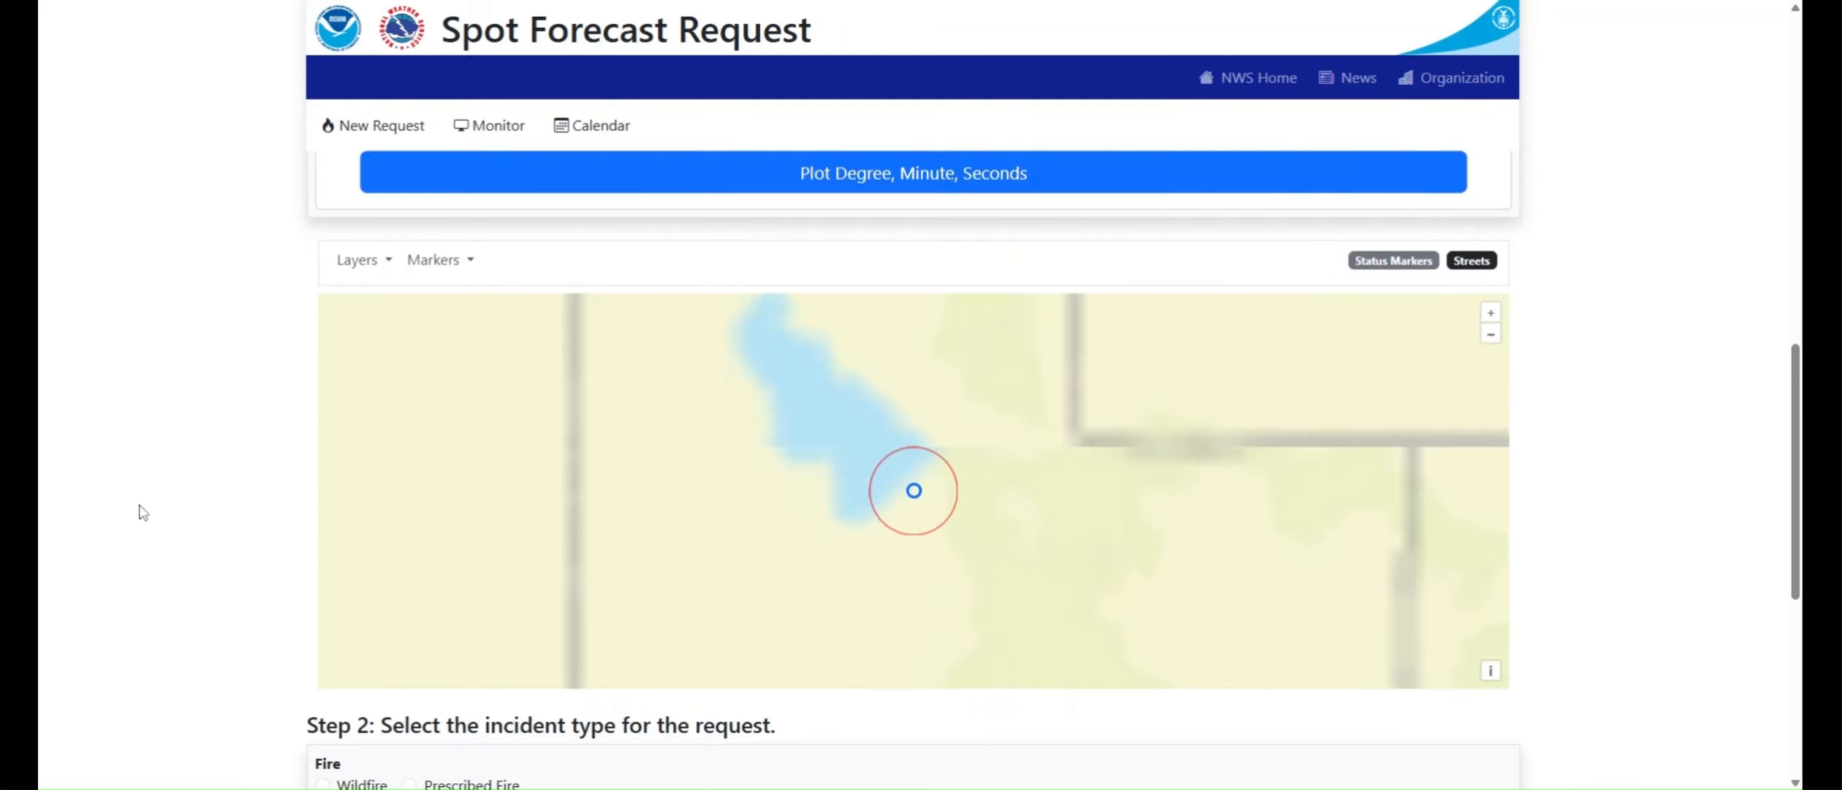
Step: Move the request location on the map to the building north of W North Temple, just west of N 2200 W
{"action": "scroll", "coordinate": [175, 379], "scroll_direction": "down", "scroll_amount": 1}
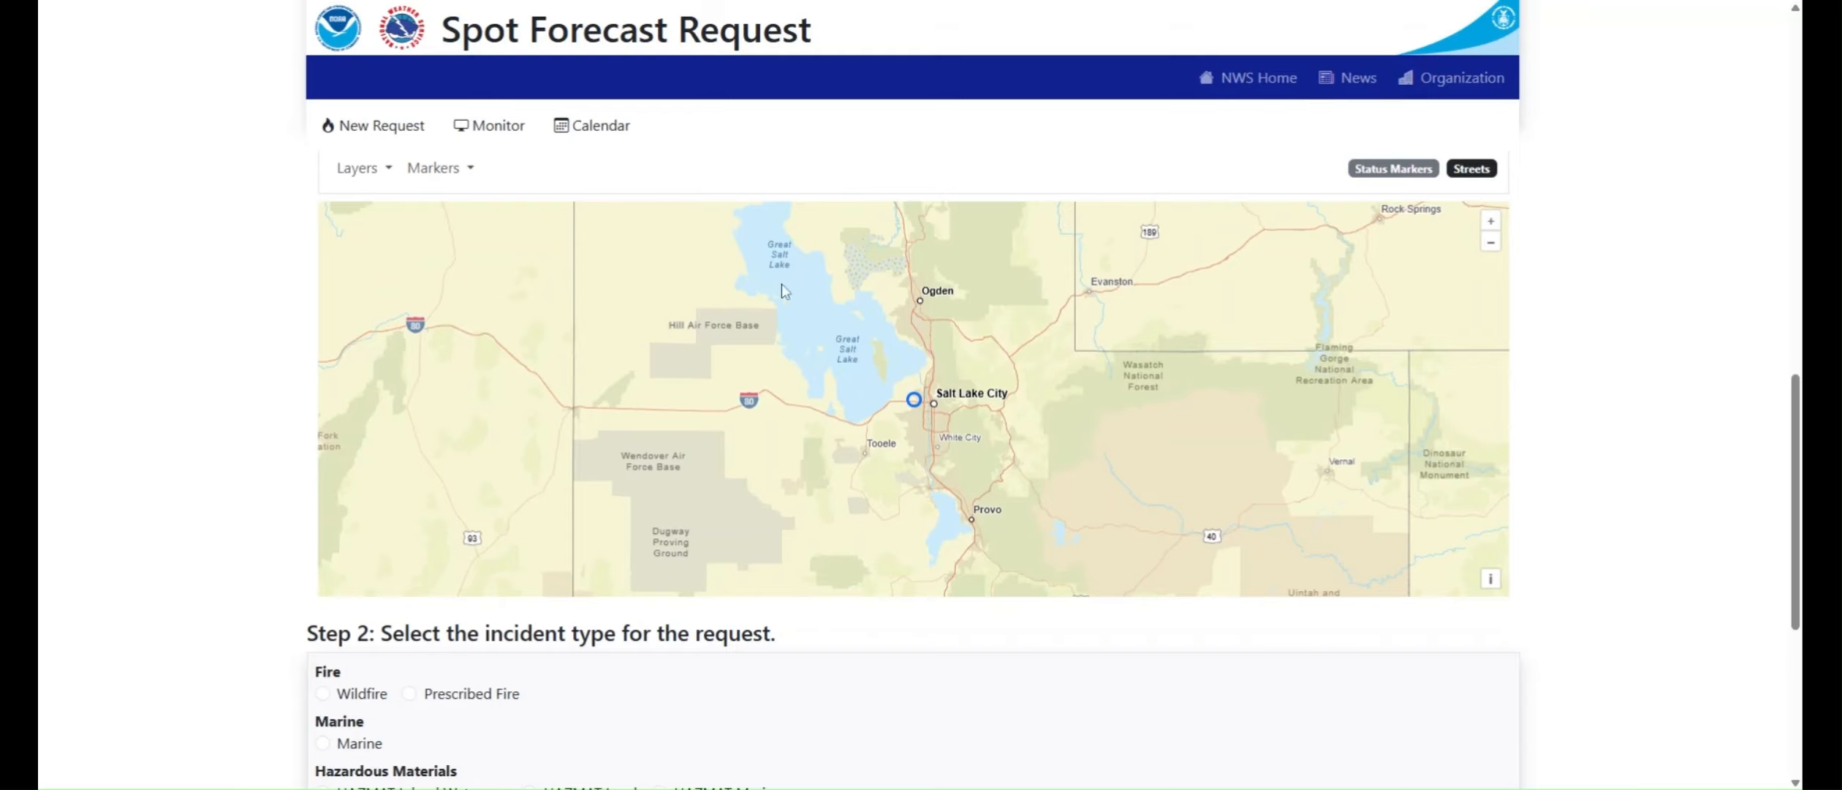
{"action": "scroll", "coordinate": [933, 404], "scroll_direction": "up", "scroll_amount": 1}
{"action": "scroll", "coordinate": [893, 410], "scroll_direction": "up", "scroll_amount": 3}
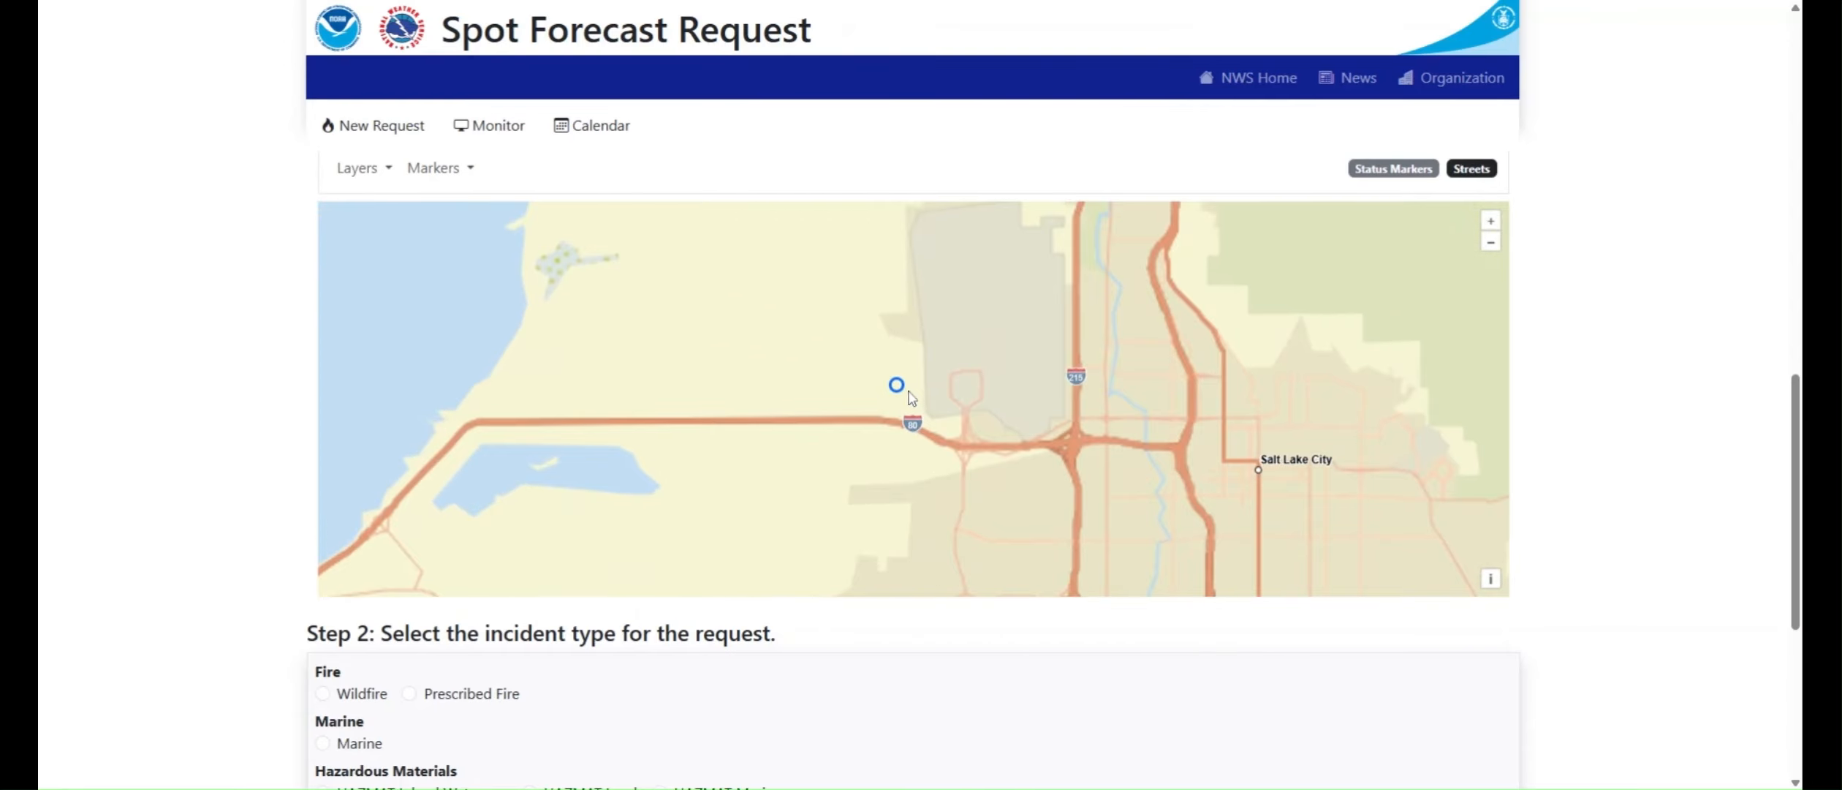
{"action": "scroll", "coordinate": [895, 380], "scroll_direction": "up", "scroll_amount": 1}
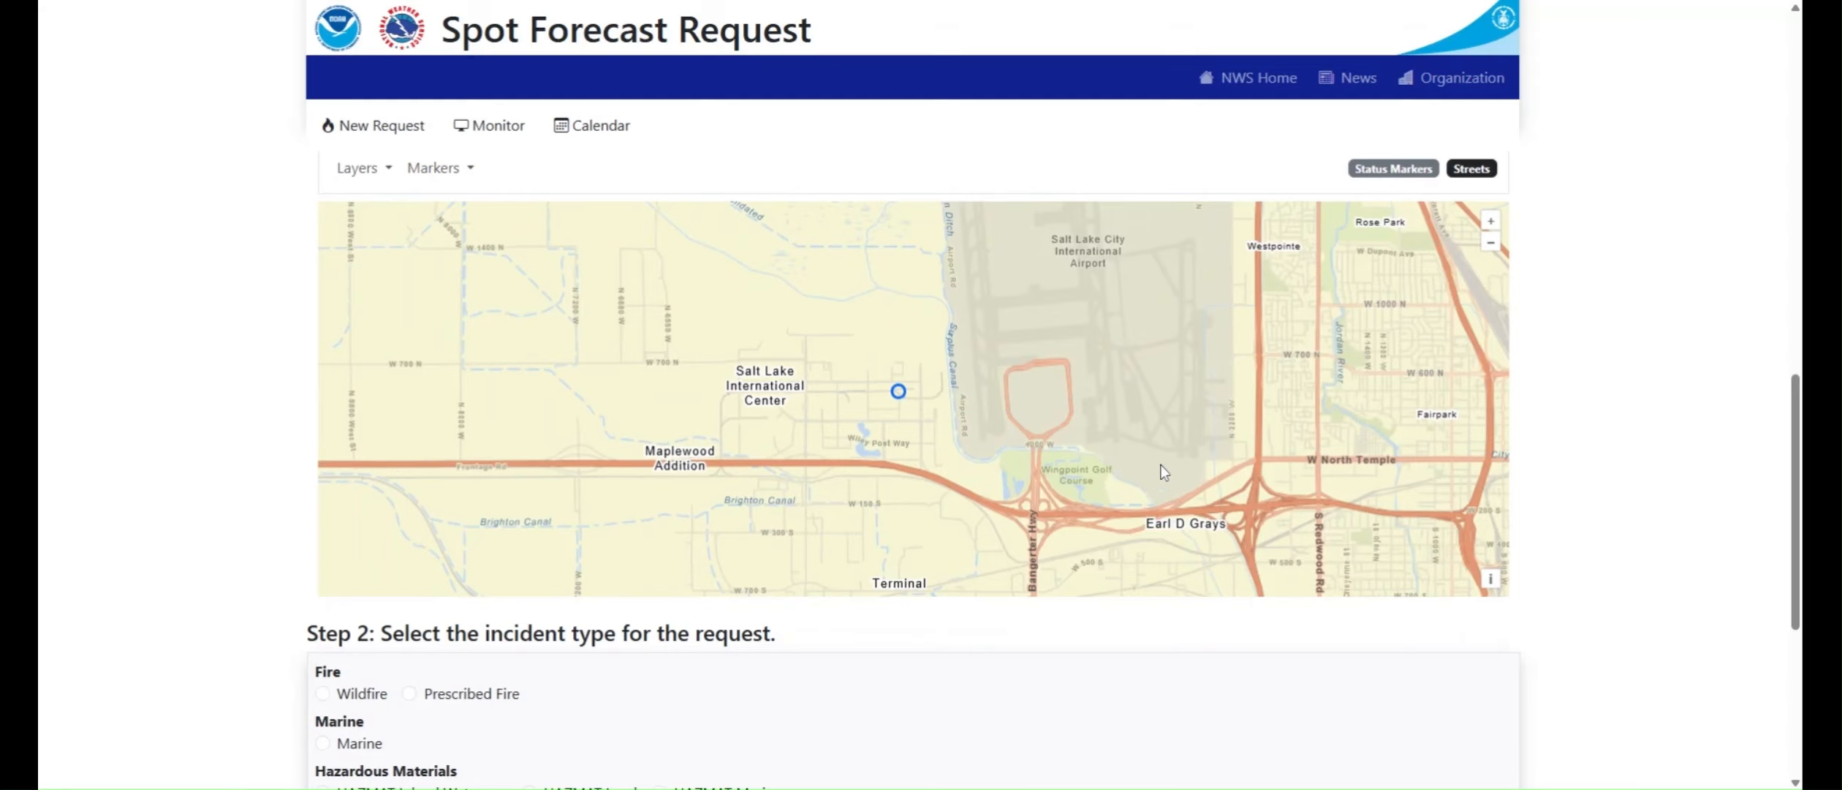
{"action": "scroll", "coordinate": [1229, 455], "scroll_direction": "up", "scroll_amount": 2}
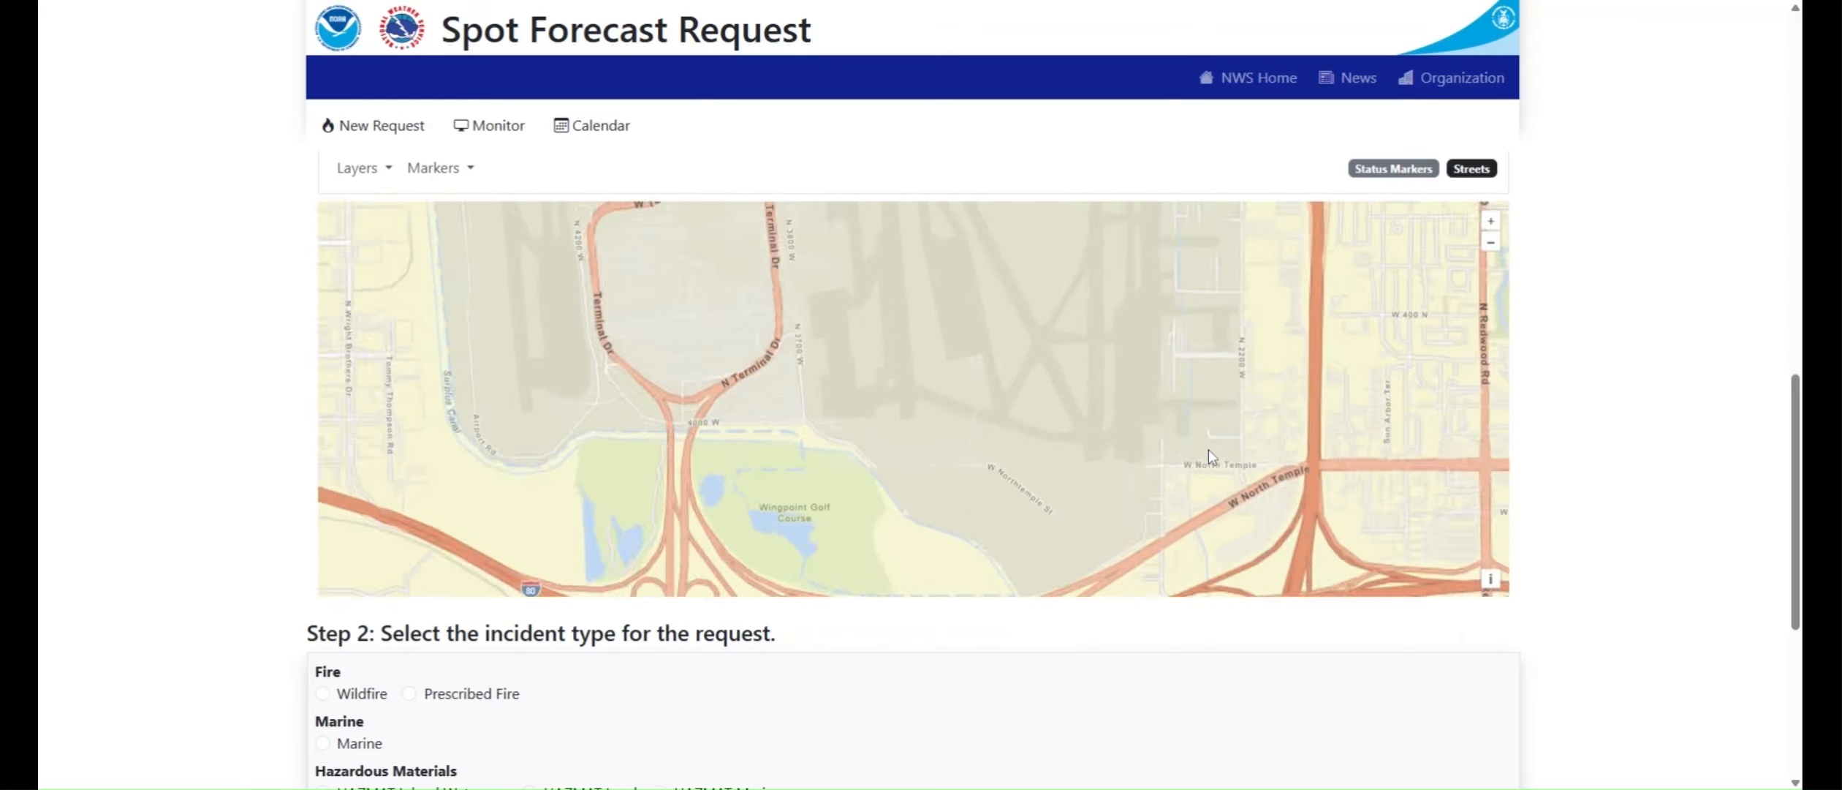
{"action": "scroll", "coordinate": [1209, 450], "scroll_direction": "up", "scroll_amount": 3}
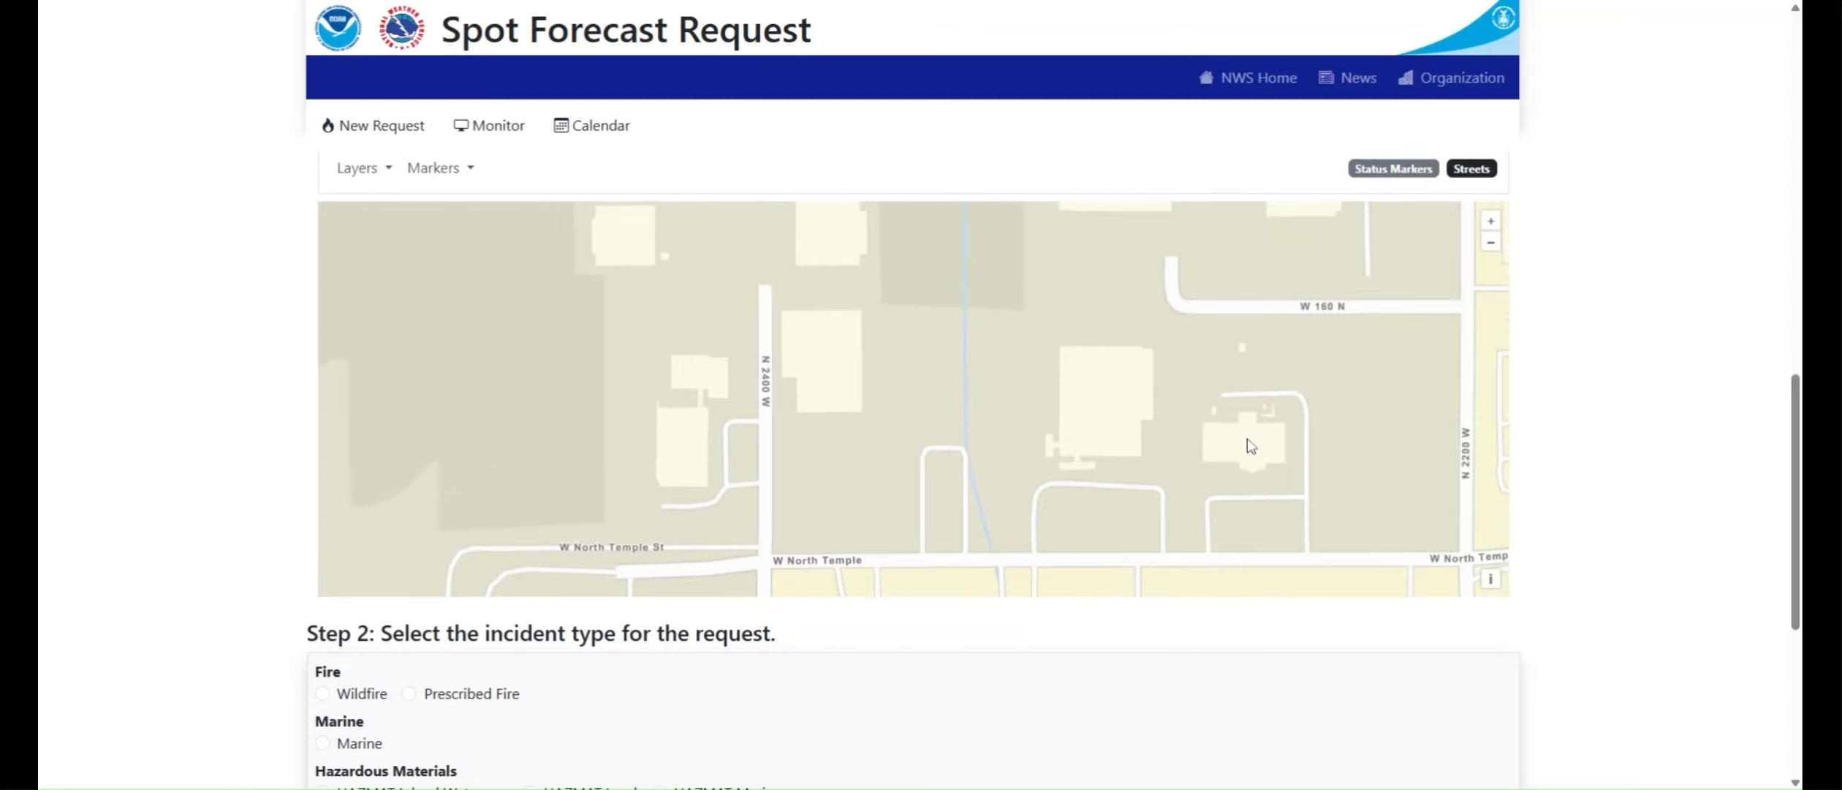
{"action": "scroll", "coordinate": [1248, 447], "scroll_direction": "down", "scroll_amount": 5}
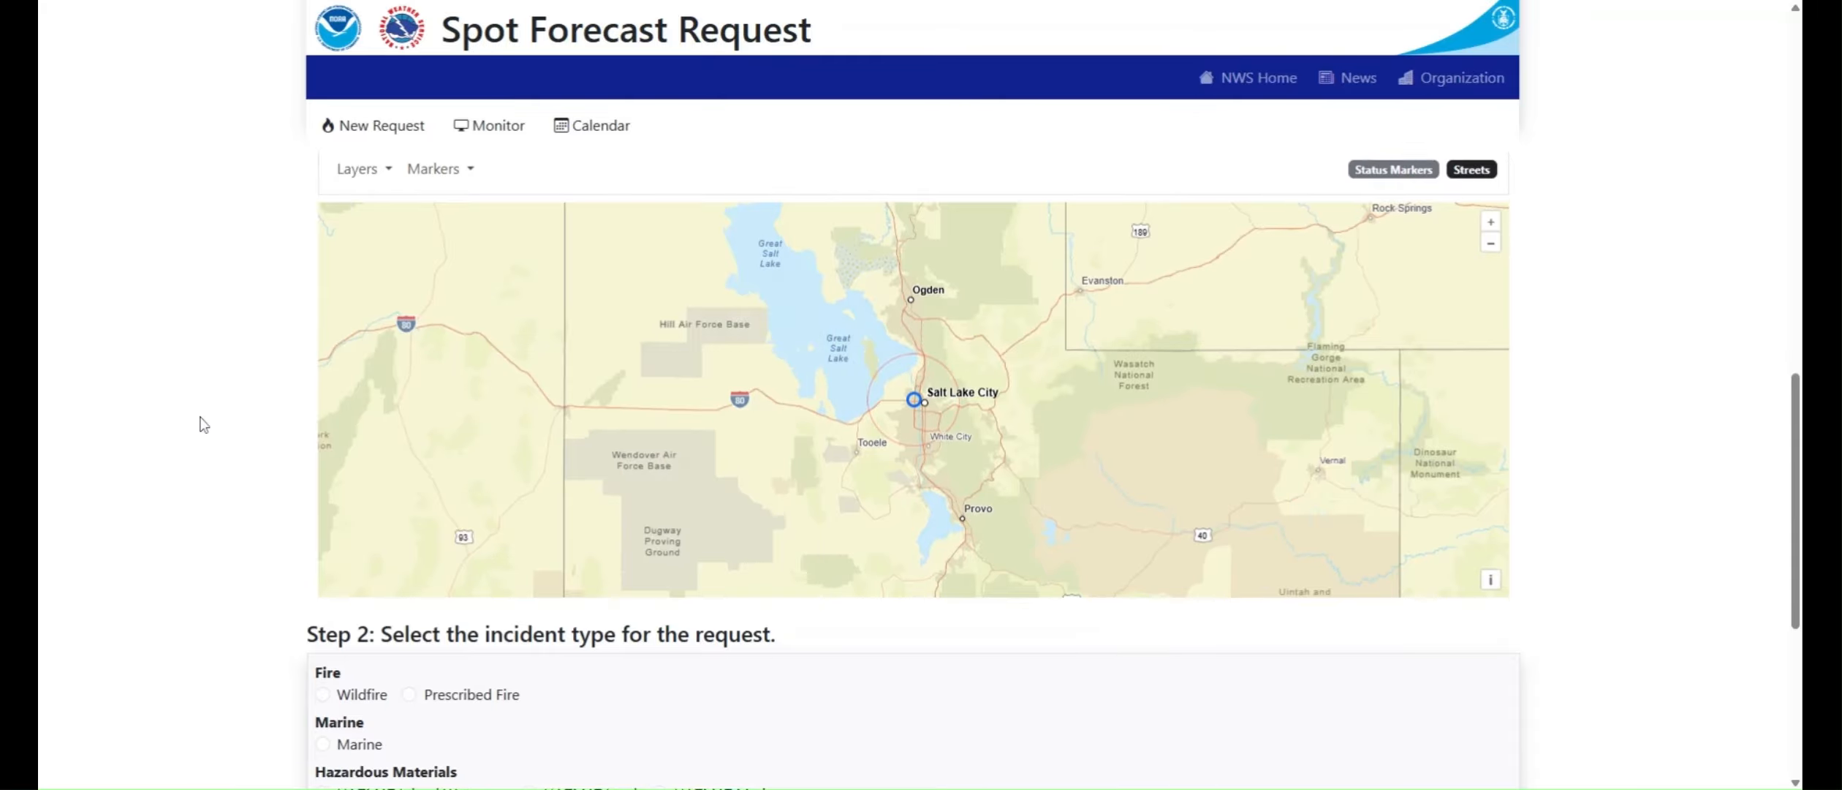
Step: Check the decimal latitude and longitude of the map-picked point, and look over the available incident types
{"action": "scroll", "coordinate": [203, 424], "scroll_direction": "up", "scroll_amount": 5}
{"action": "left_click_drag", "start_coordinate": [467, 366], "coordinate": [305, 359]}
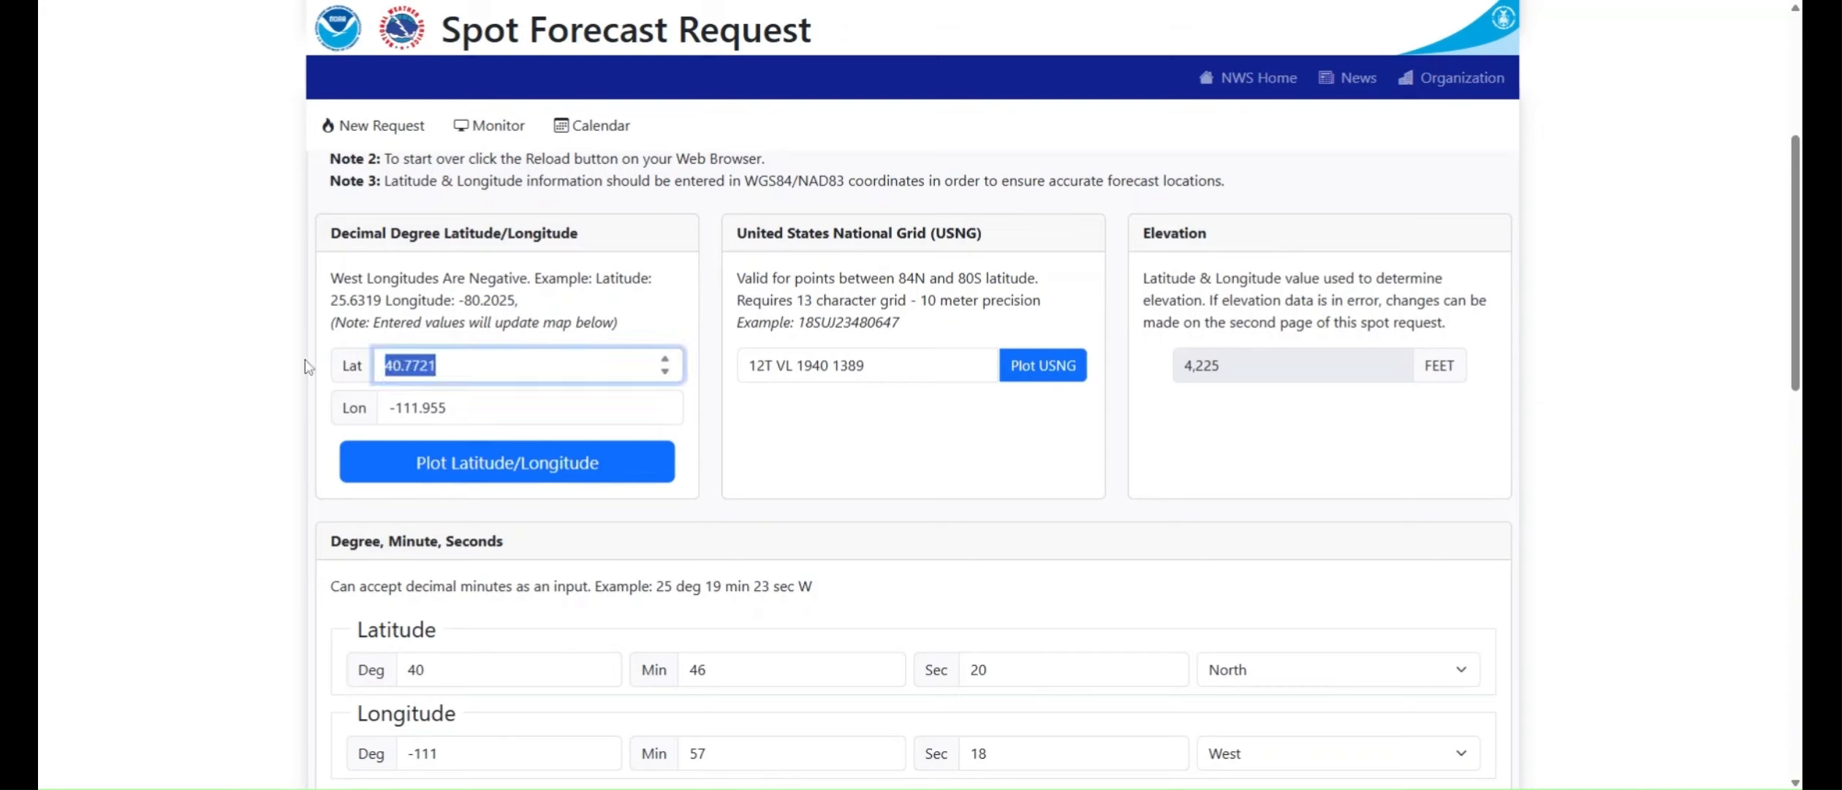
{"action": "key", "text": "Tab"}
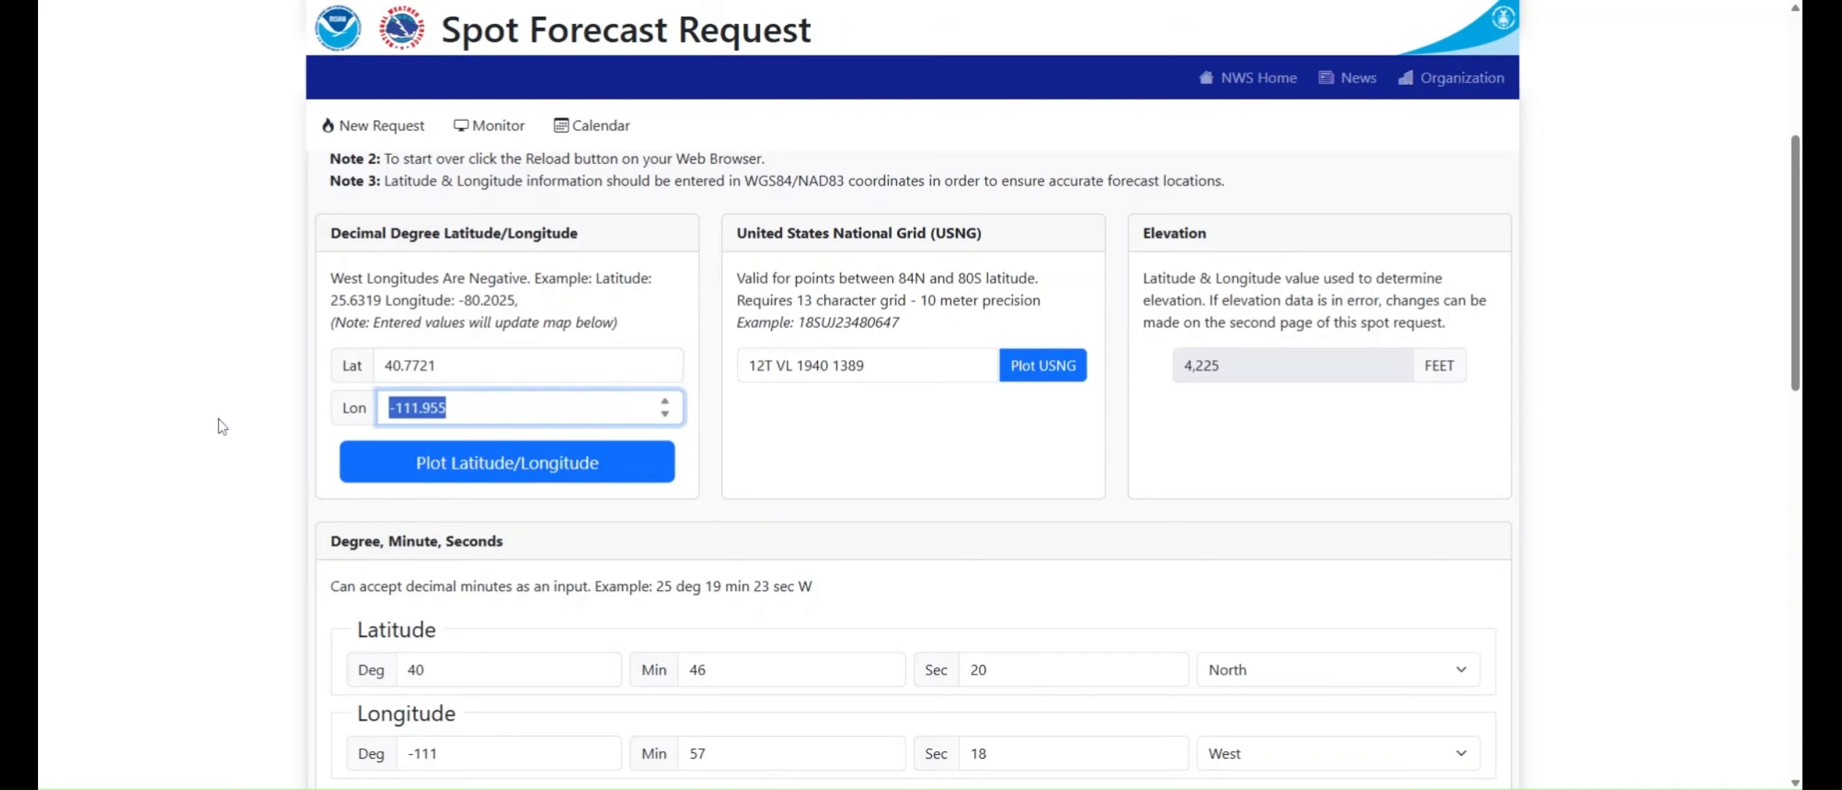
{"action": "scroll", "coordinate": [221, 427], "scroll_direction": "down", "scroll_amount": 5}
{"action": "scroll", "coordinate": [221, 426], "scroll_direction": "down", "scroll_amount": 5}
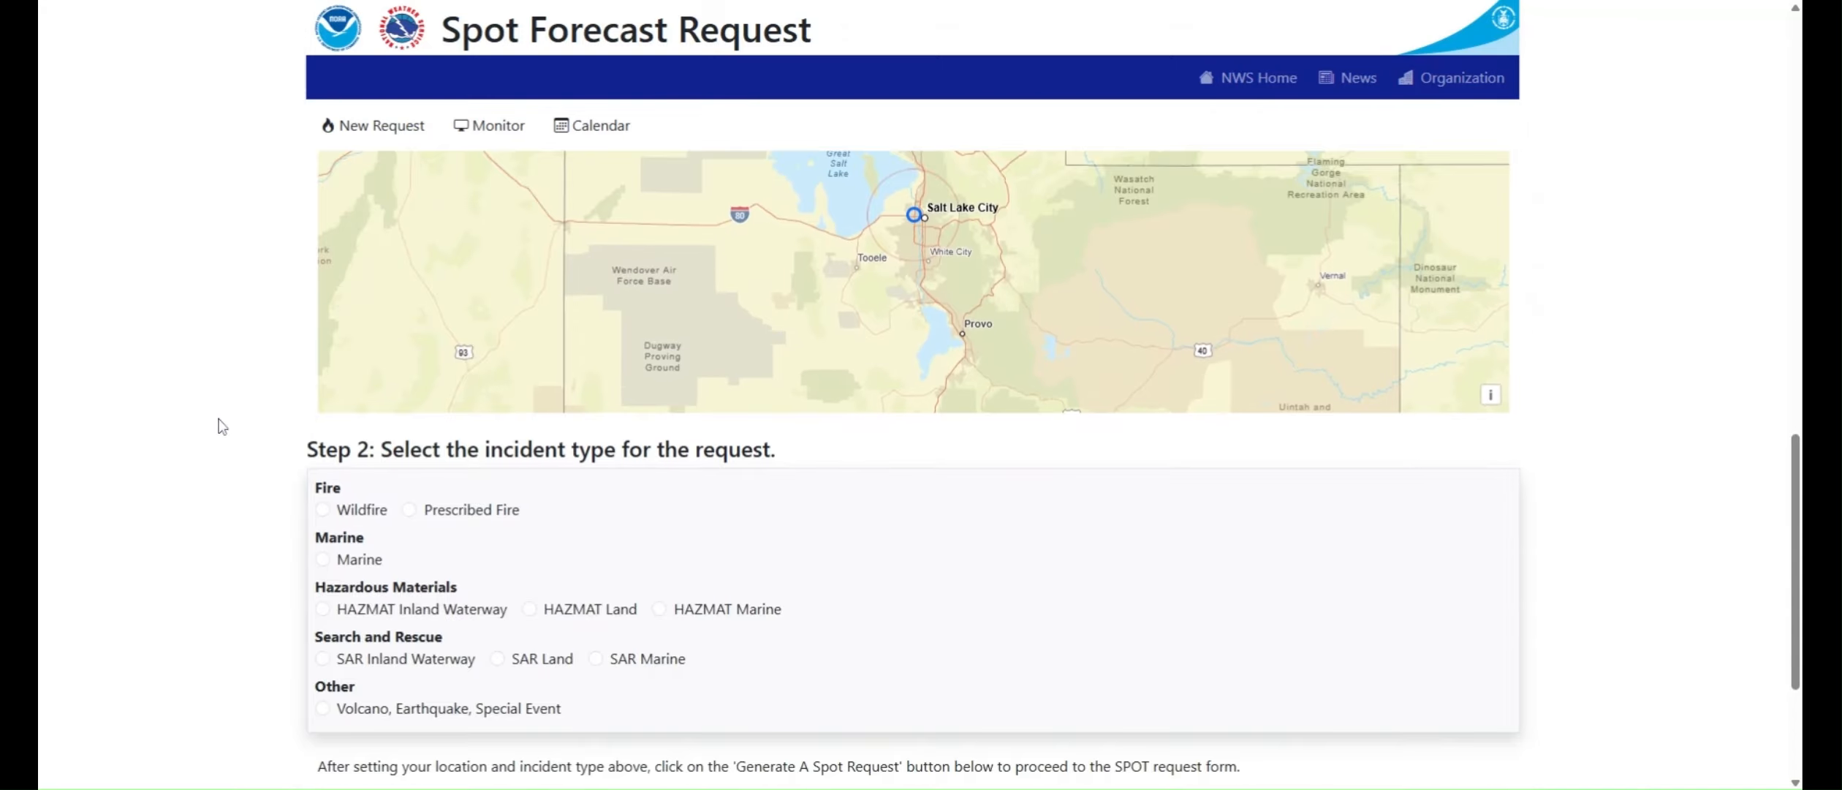
{"action": "scroll", "coordinate": [218, 415], "scroll_direction": "up", "scroll_amount": 4}
{"action": "scroll", "coordinate": [185, 481], "scroll_direction": "down", "scroll_amount": 5}
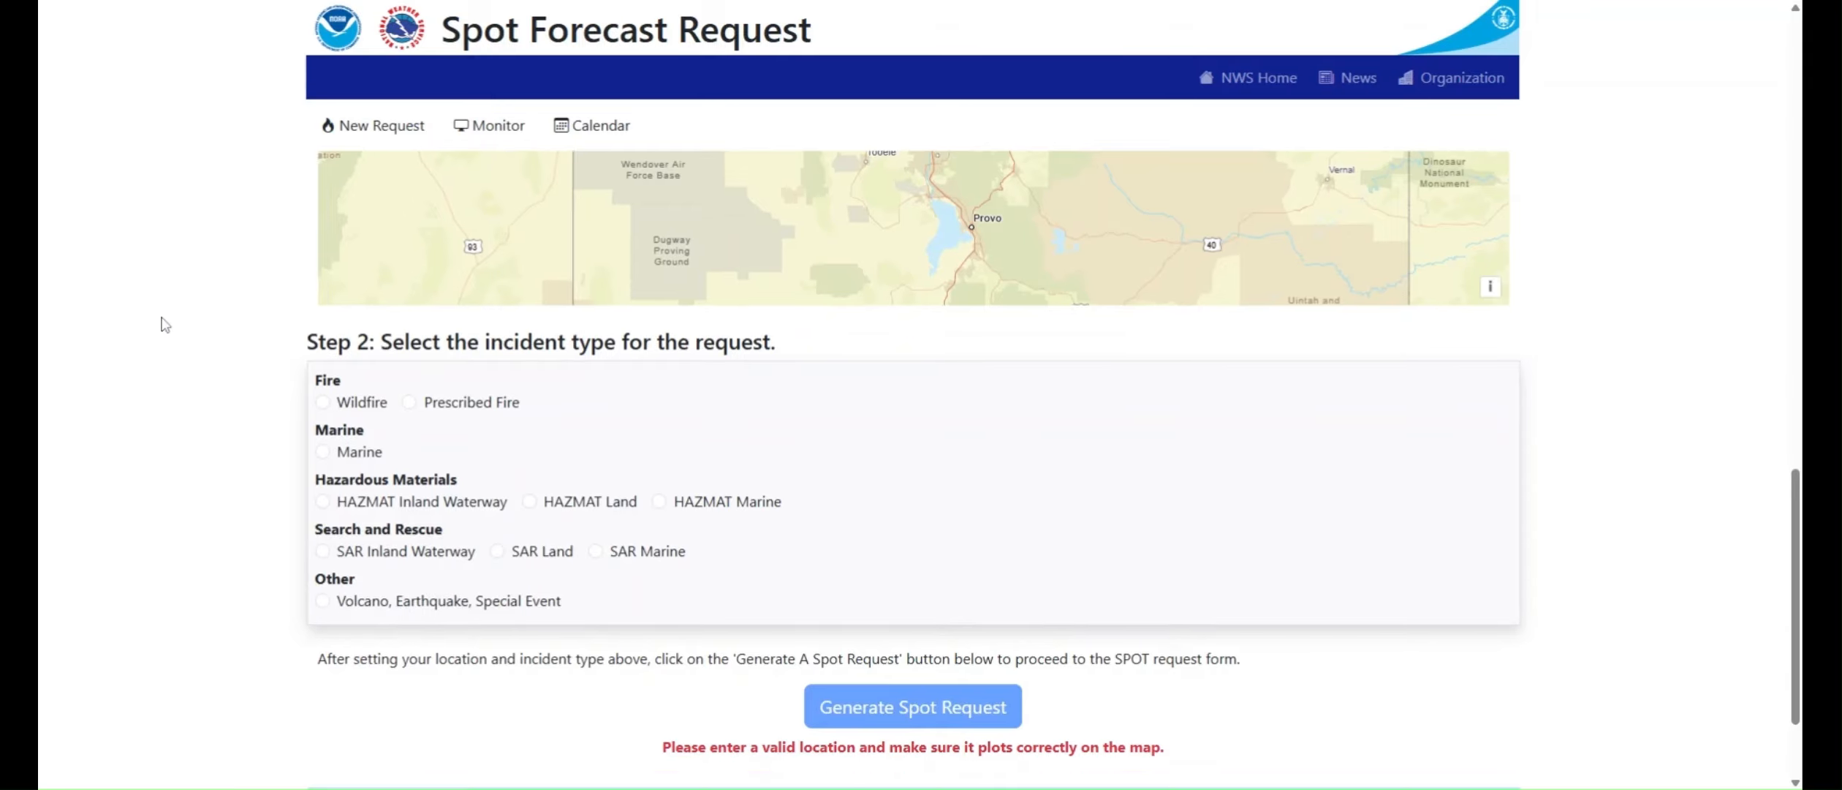
Step: Choose Wildfire as the incident type and generate the spot request form
{"action": "scroll", "coordinate": [158, 316], "scroll_direction": "down", "scroll_amount": 1}
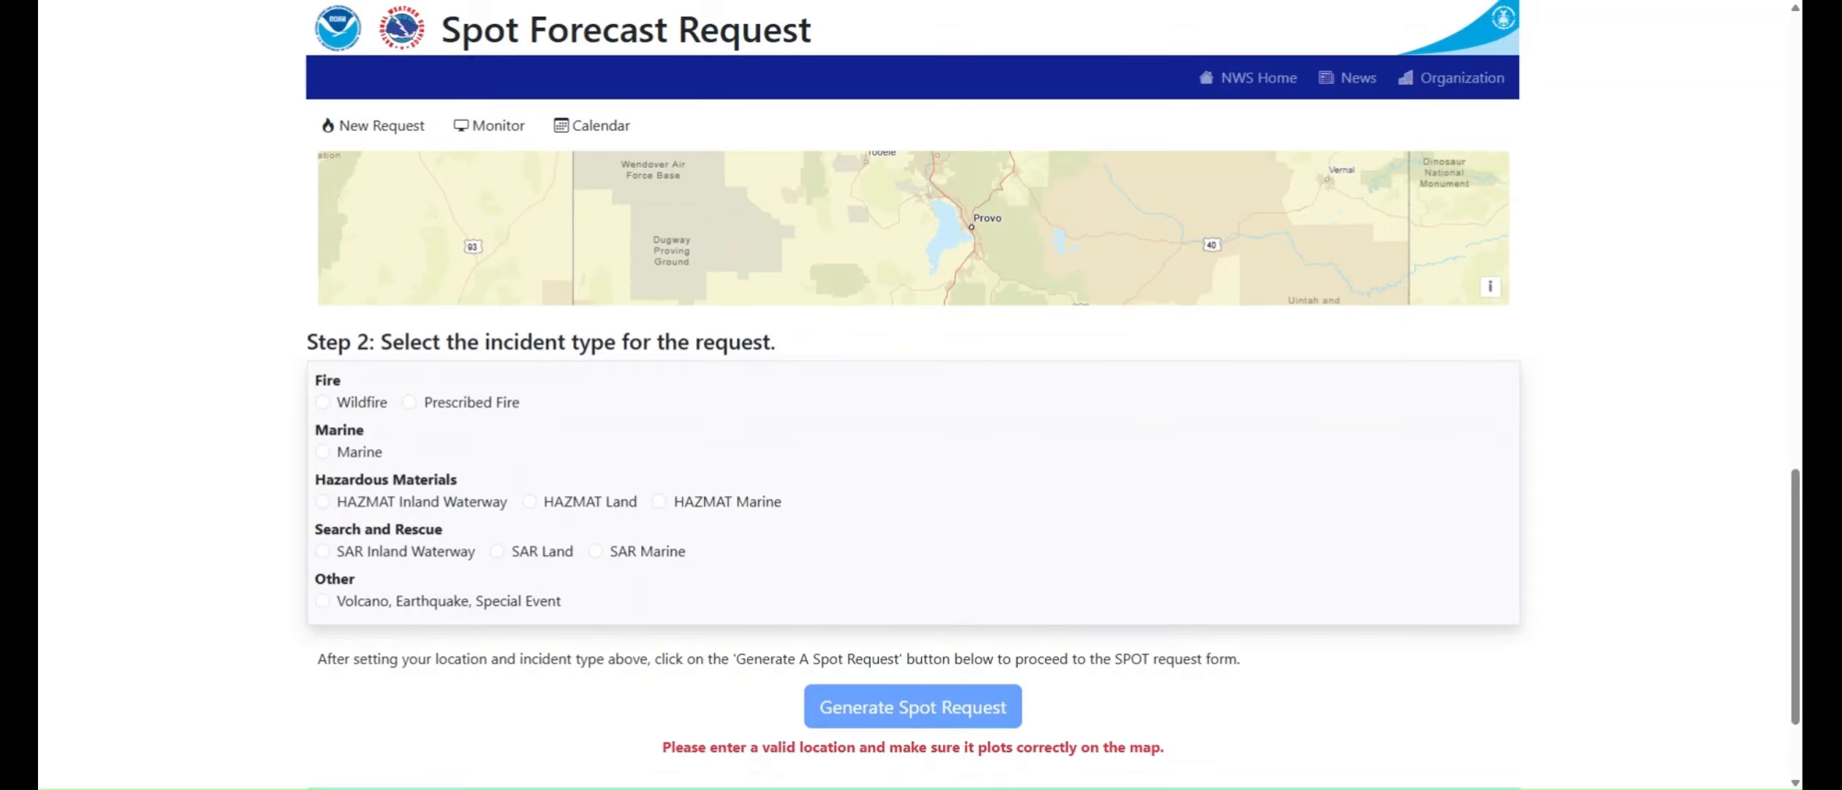
{"action": "left_click", "coordinate": [323, 403]}
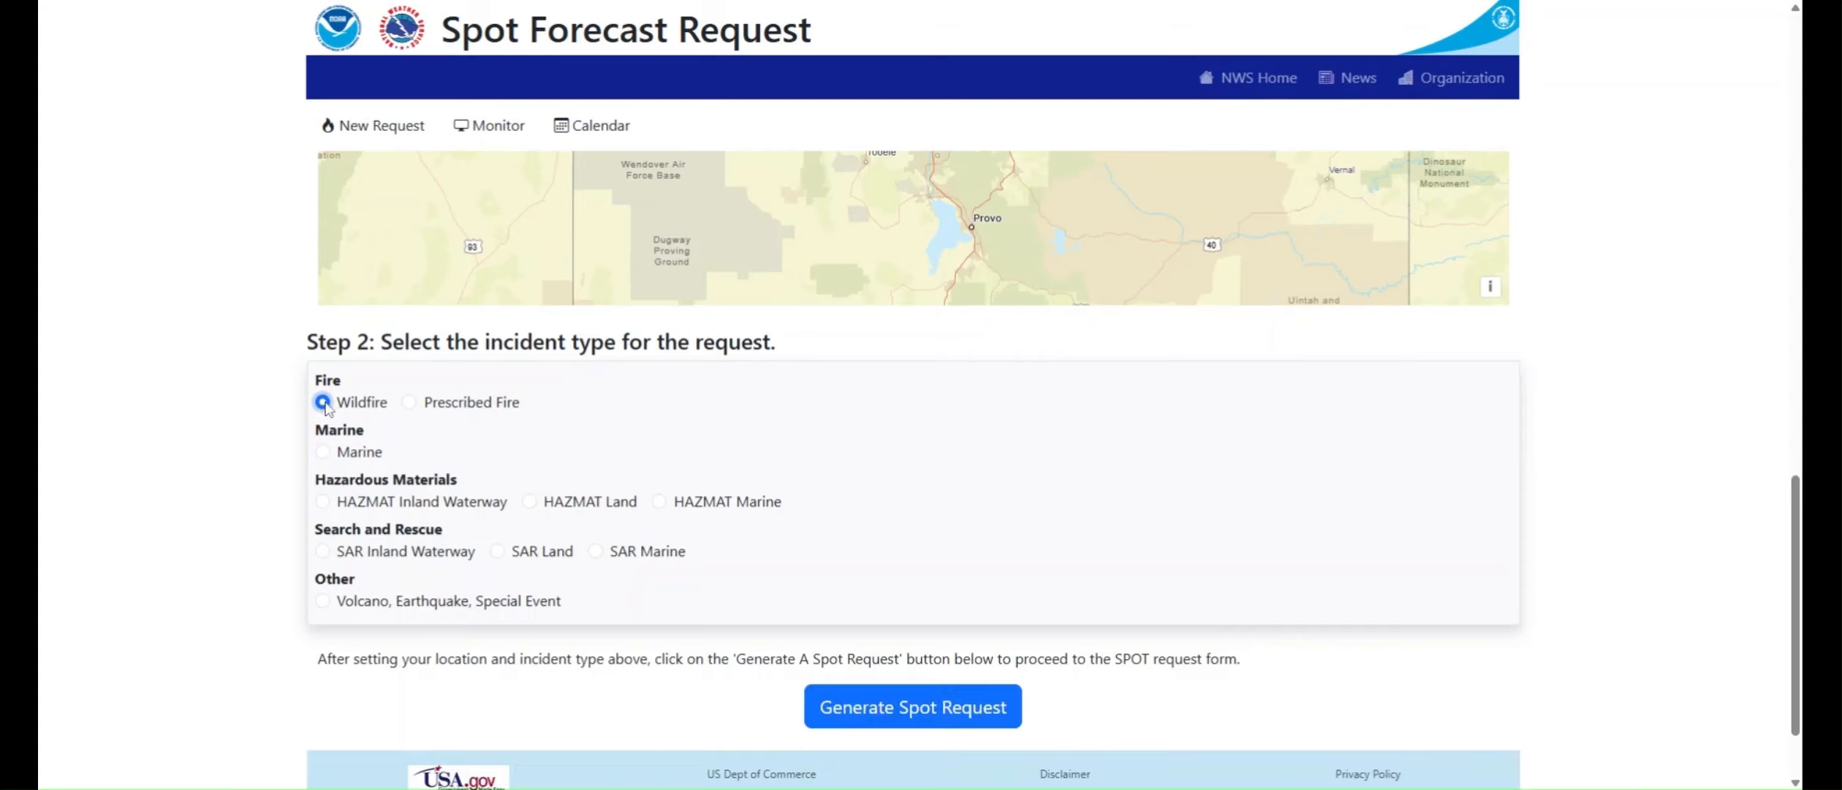
{"action": "left_click", "coordinate": [877, 713]}
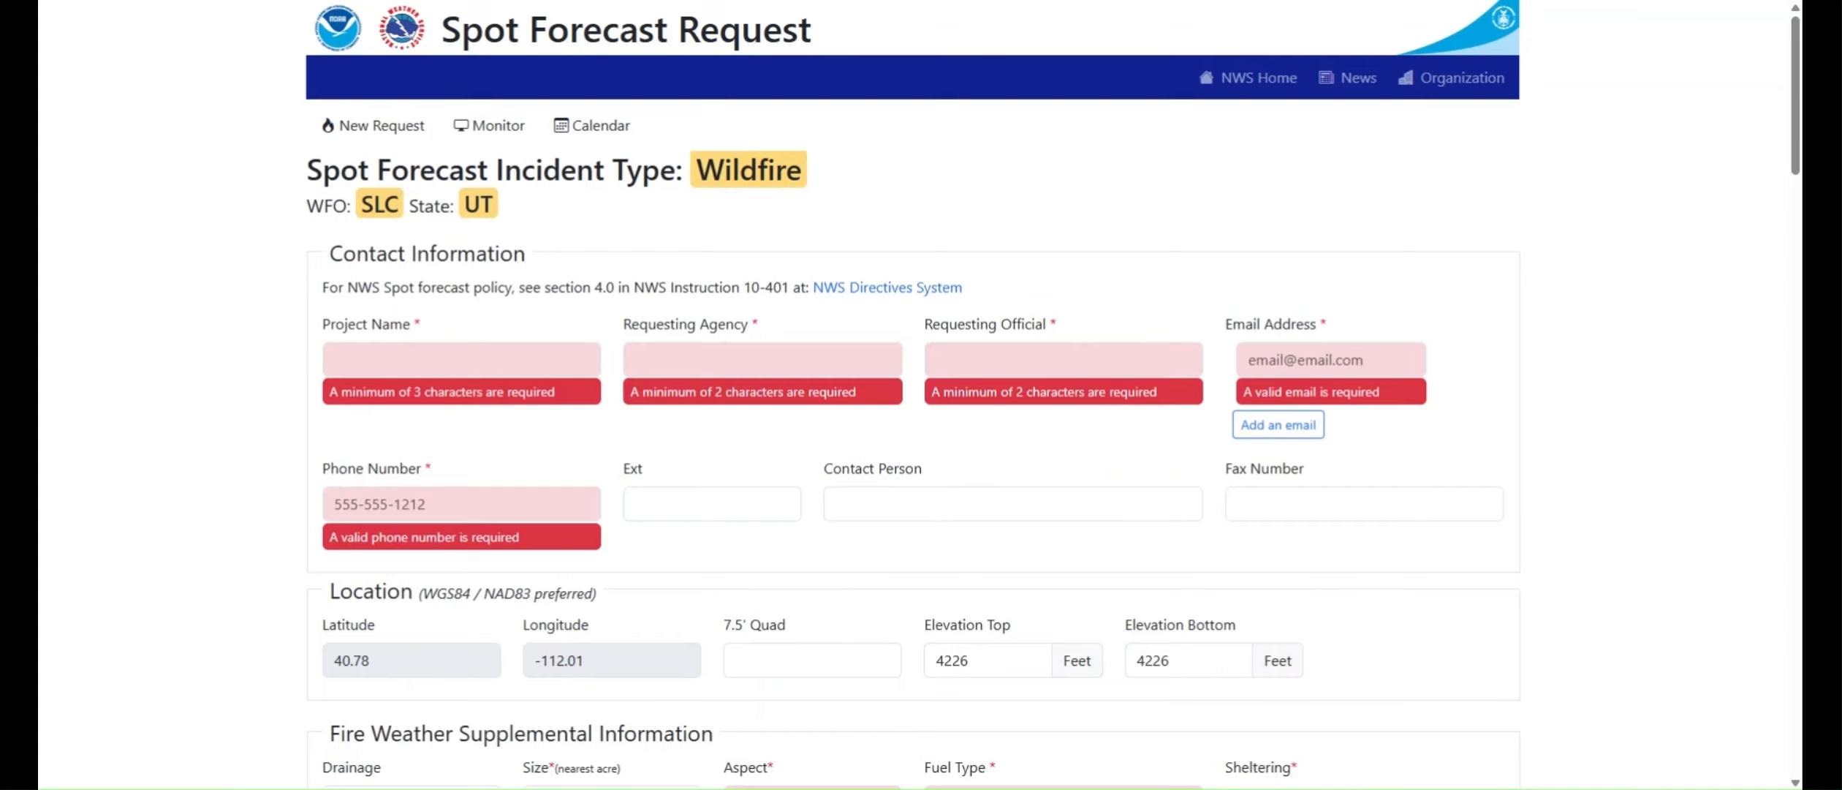
Step: Enter Test NWS Spot as the project name, NWS as the requesting agency, and the requesting official's full name
{"action": "left_click", "coordinate": [434, 359]}
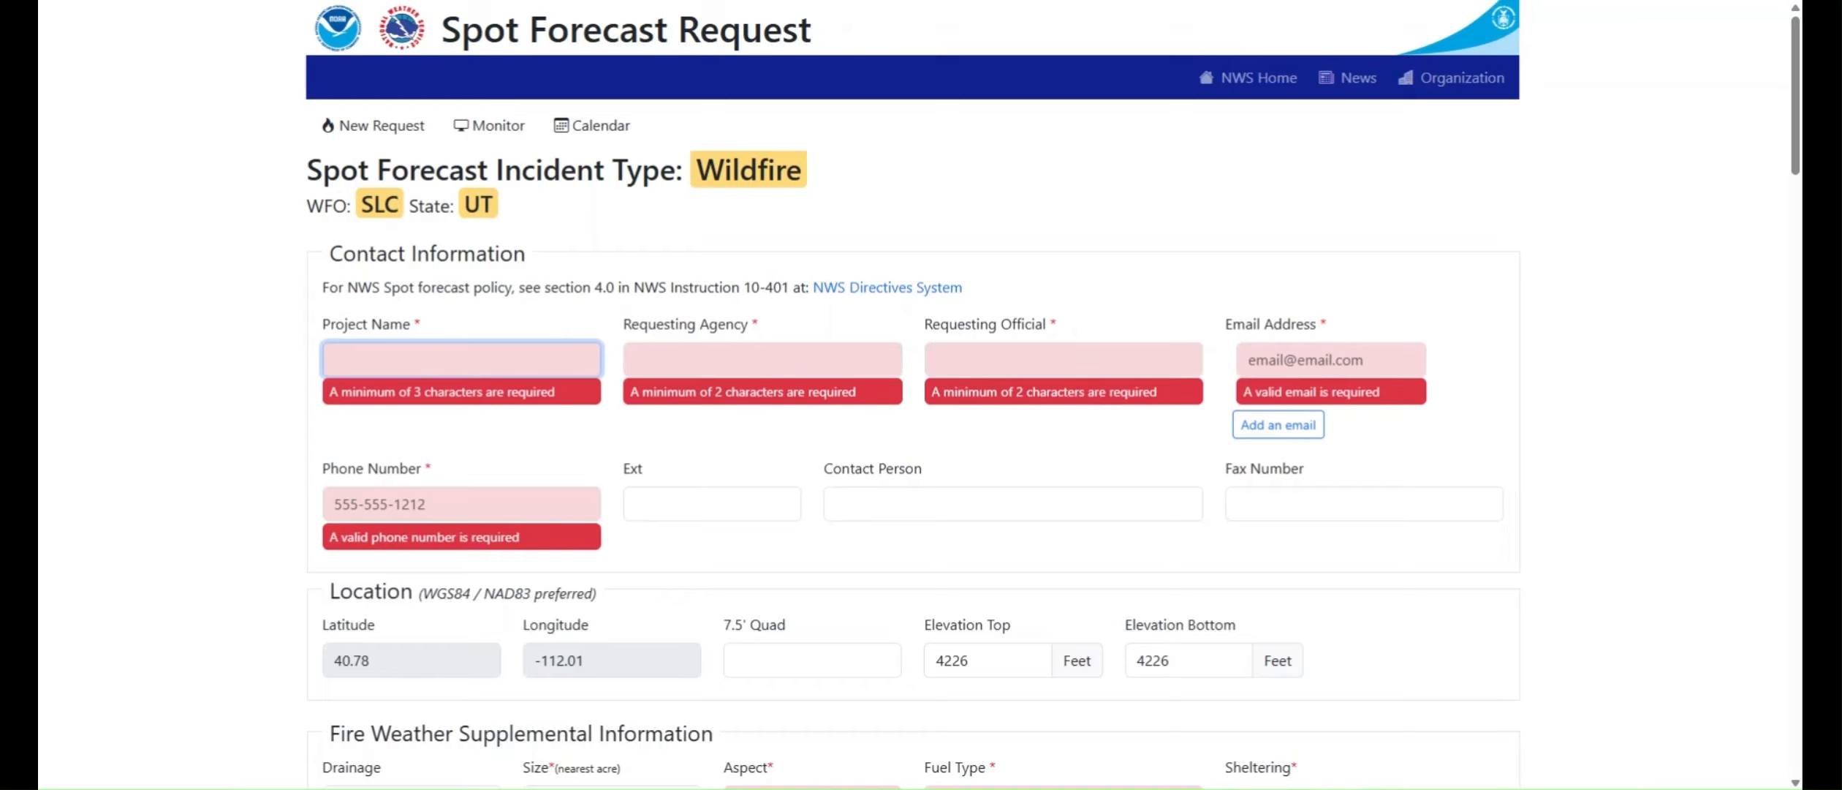
{"action": "type", "text": "Test NWS"}
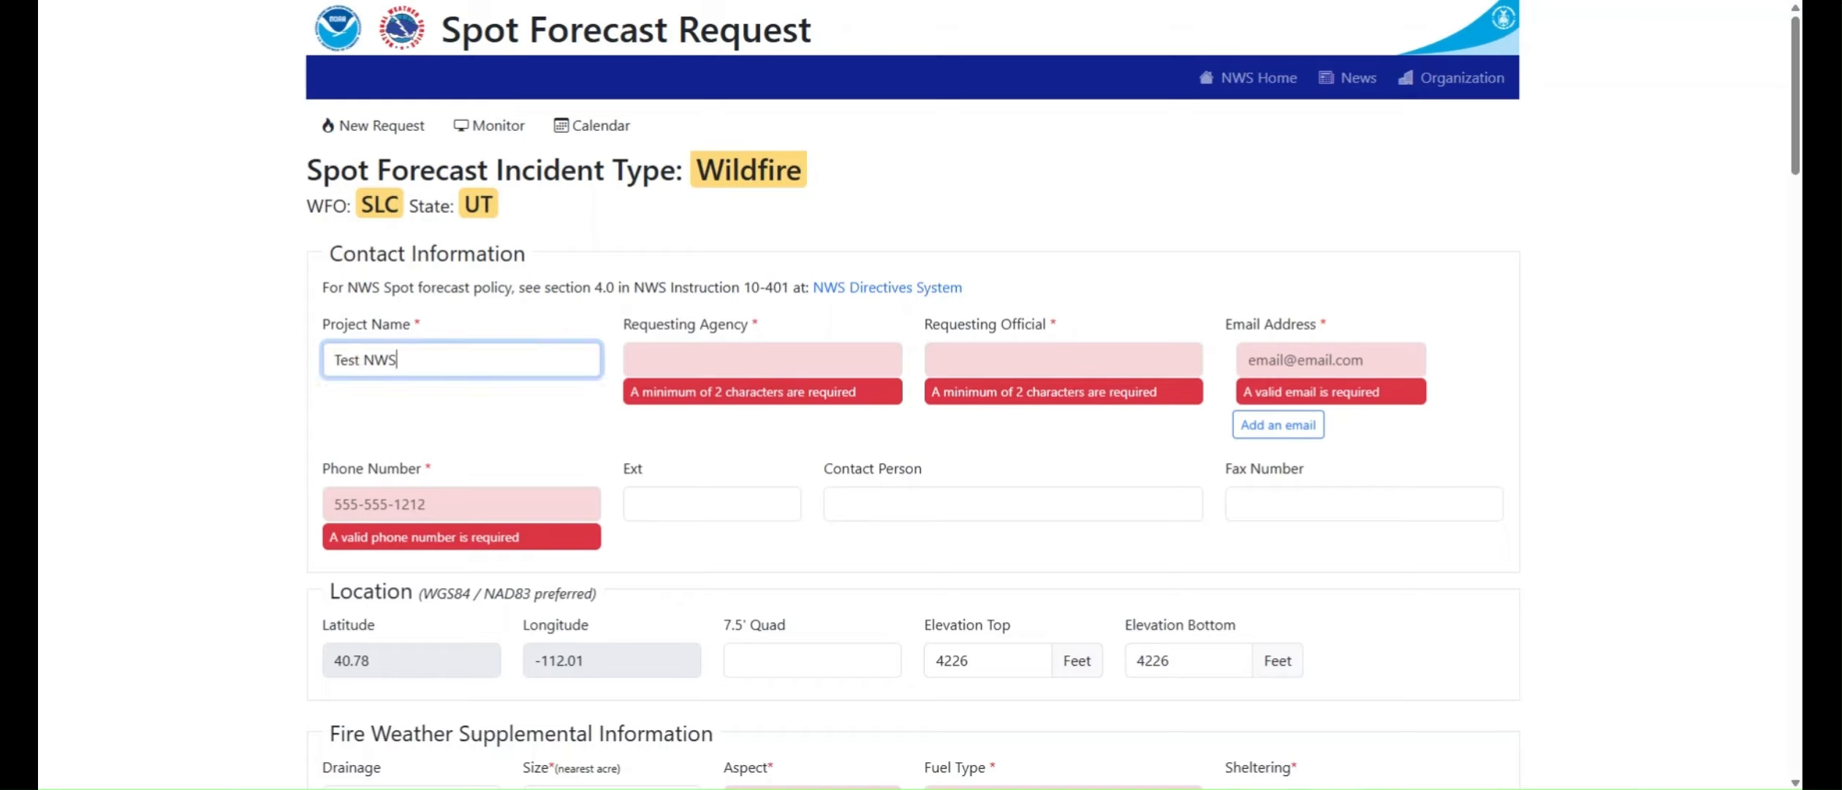
{"action": "type", "text": " Spot"}
{"action": "key", "text": "Tab"}
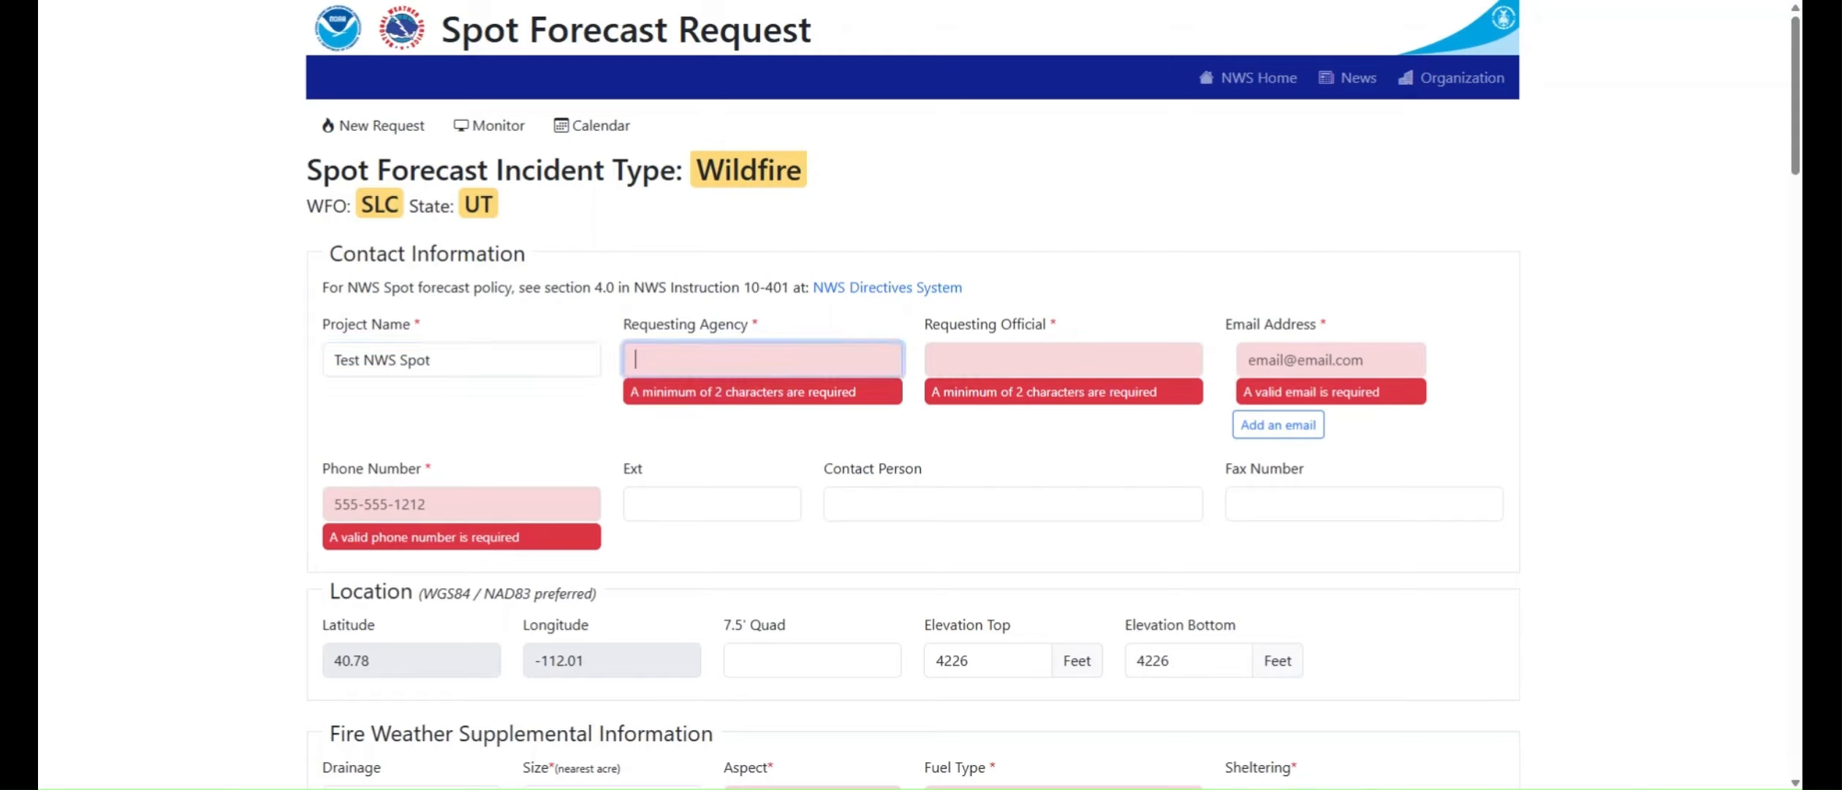
{"action": "type", "text": "NWS"}
{"action": "key", "text": "Tab"}
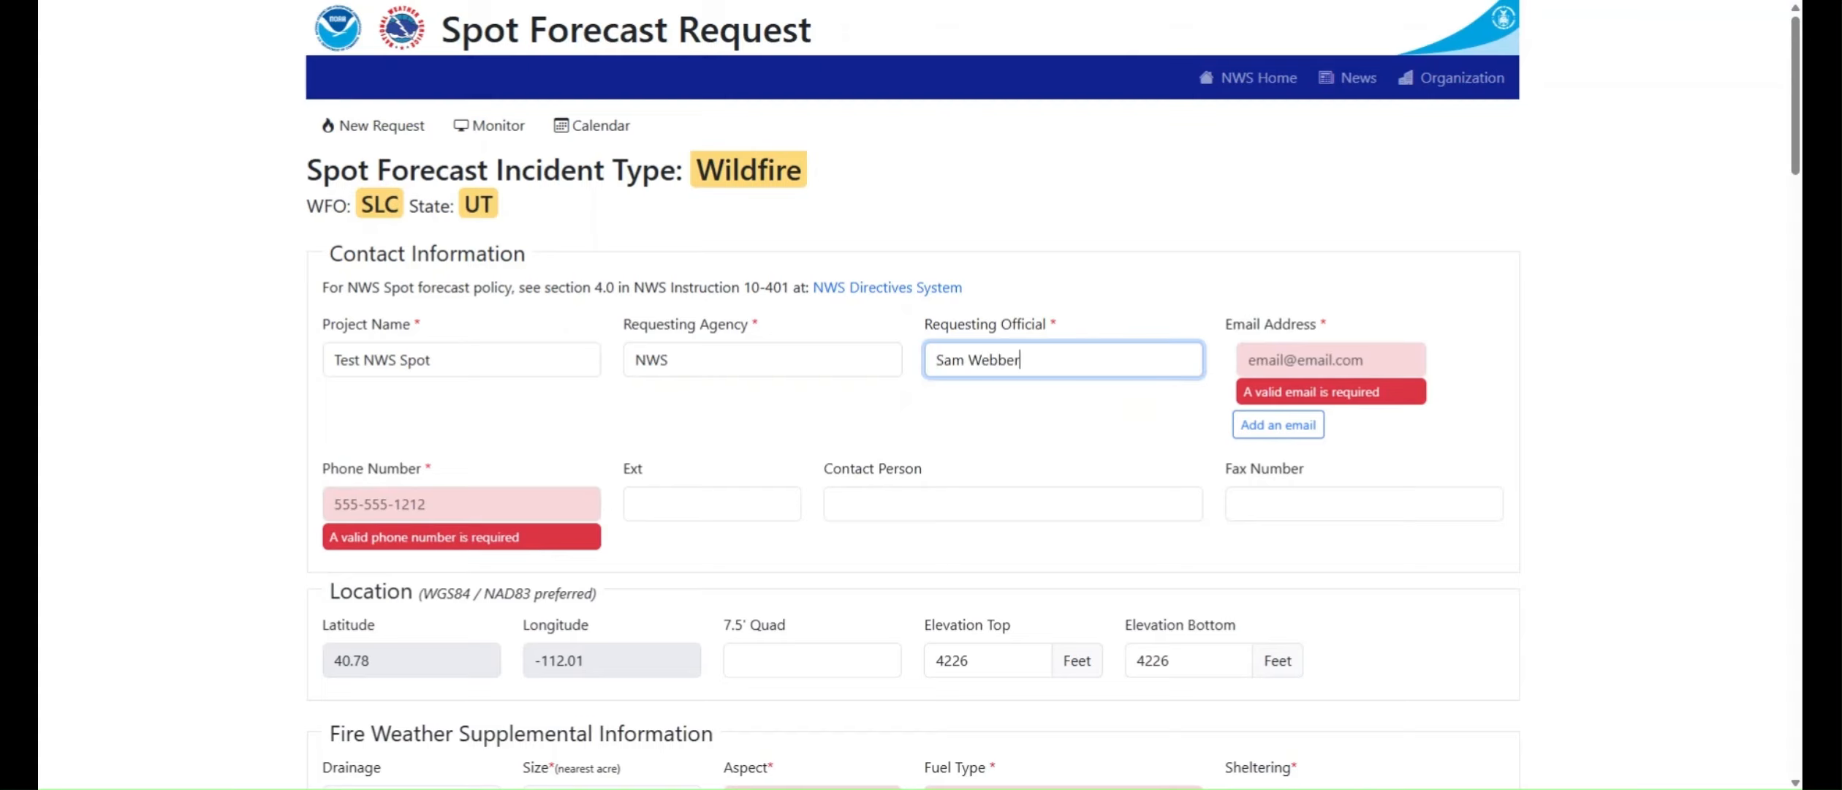
Step: Fill in the requester's e-mail address and phone number in the contact information
{"action": "key", "text": "Tab"}
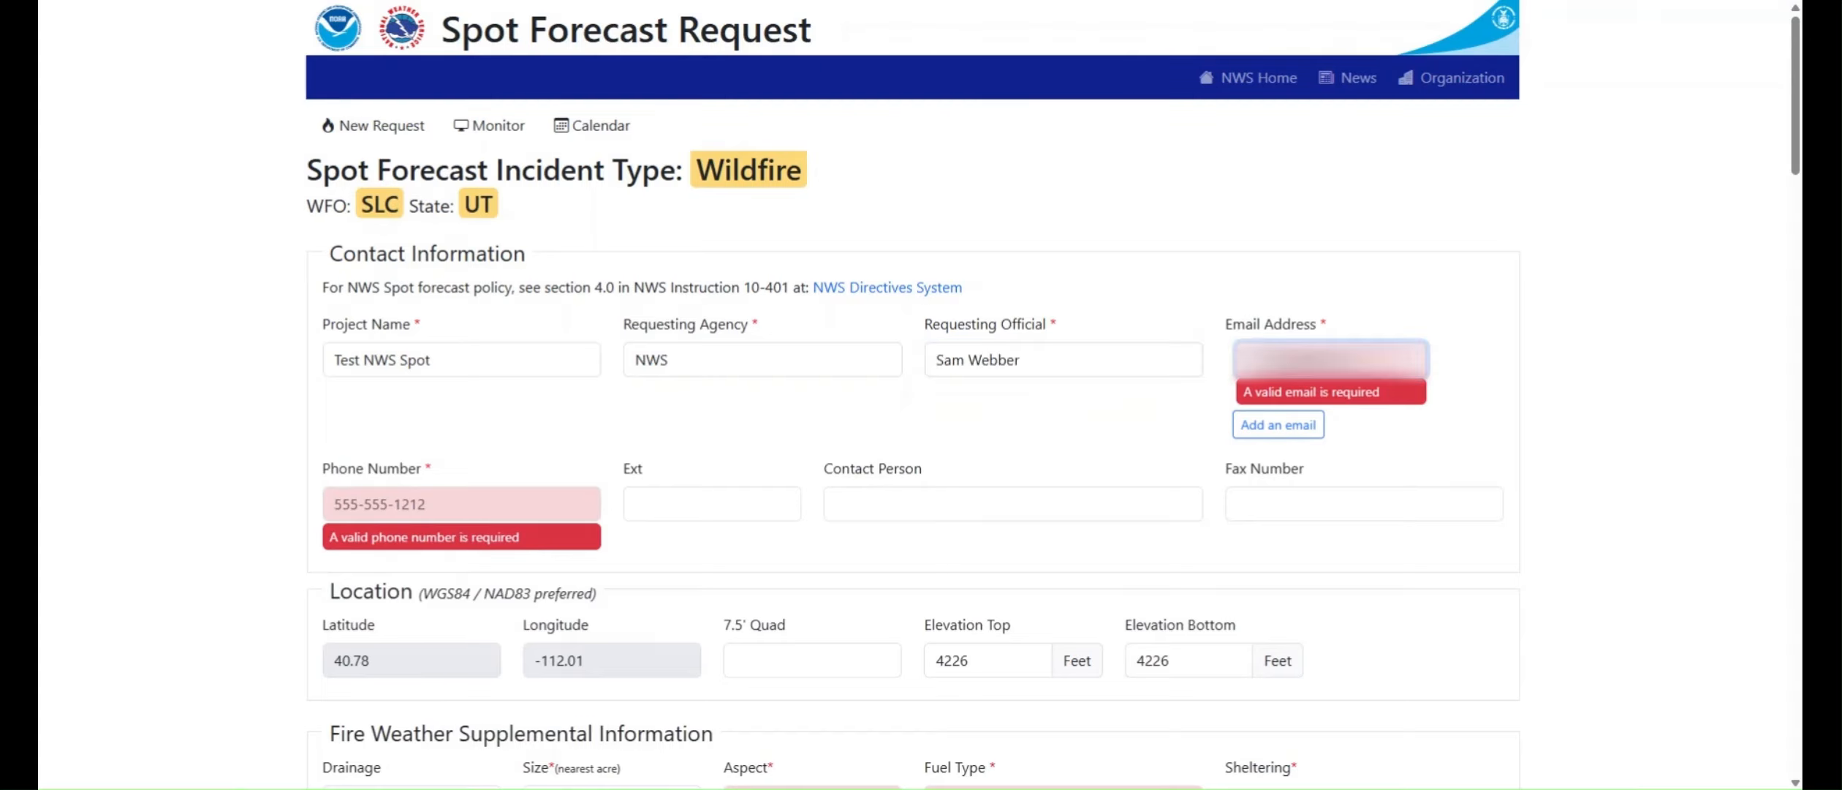
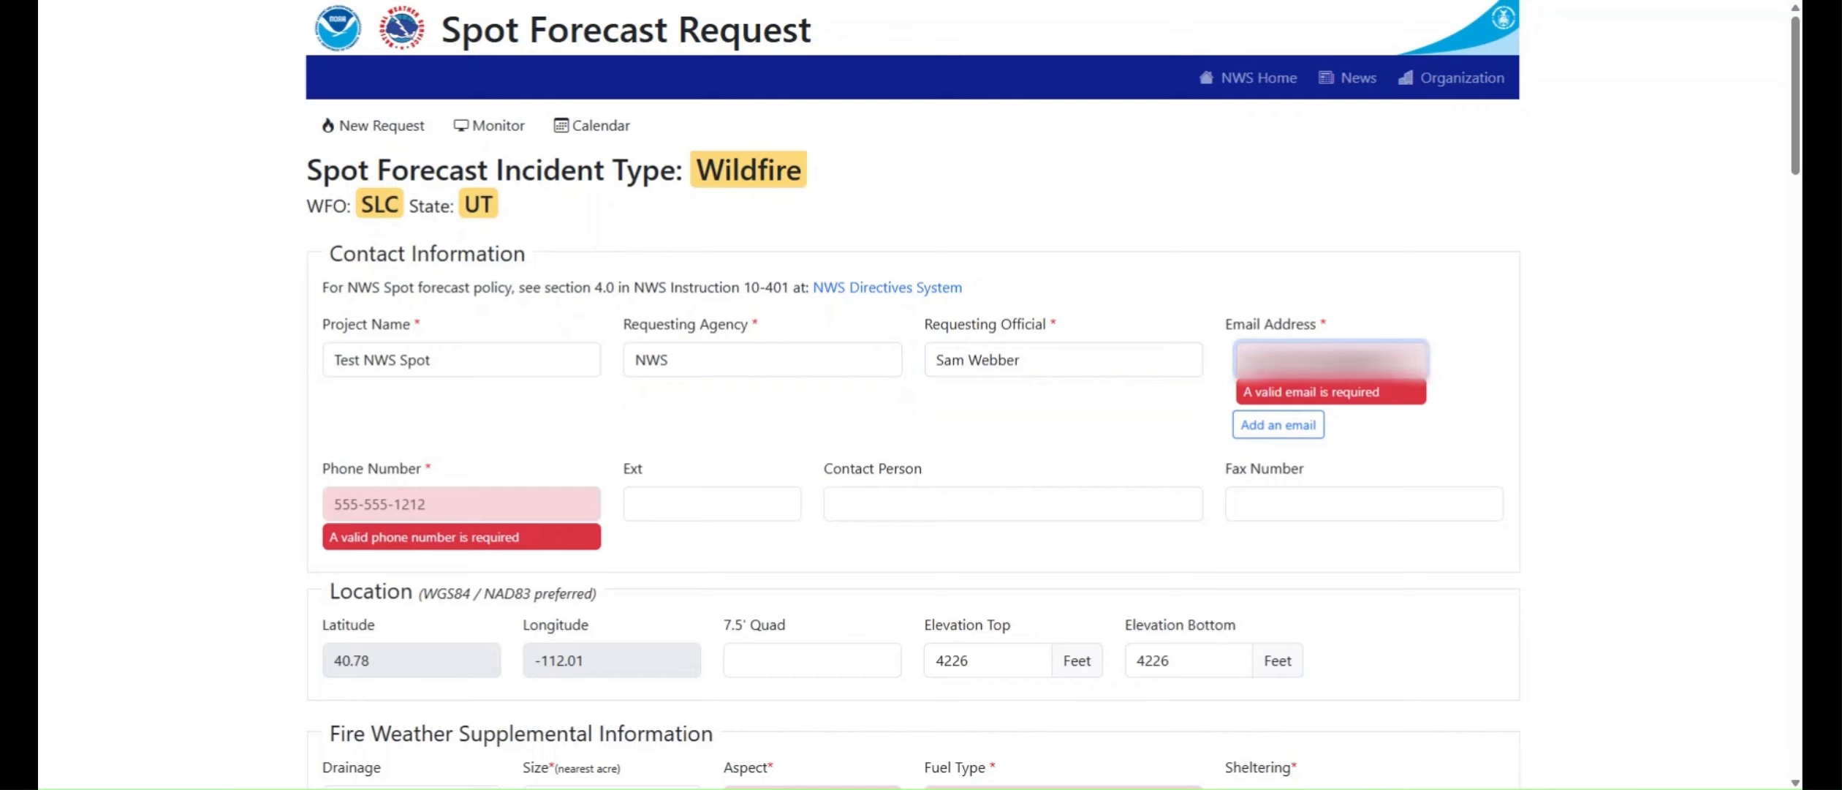
{"action": "key", "text": "Tab"}
{"action": "key", "text": "Tab"}
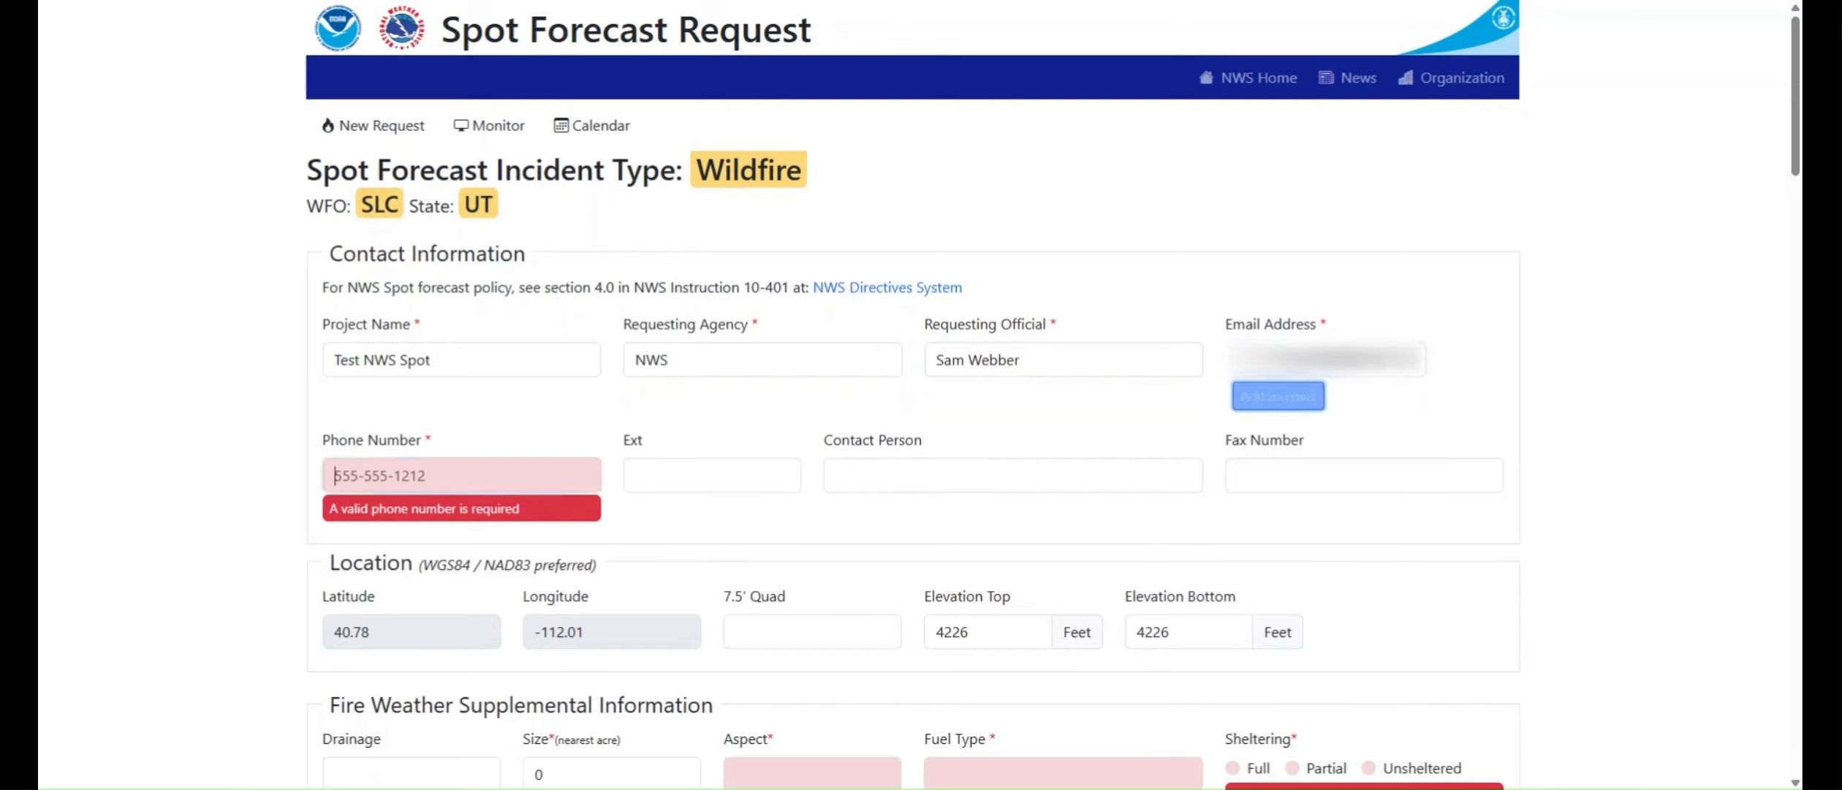
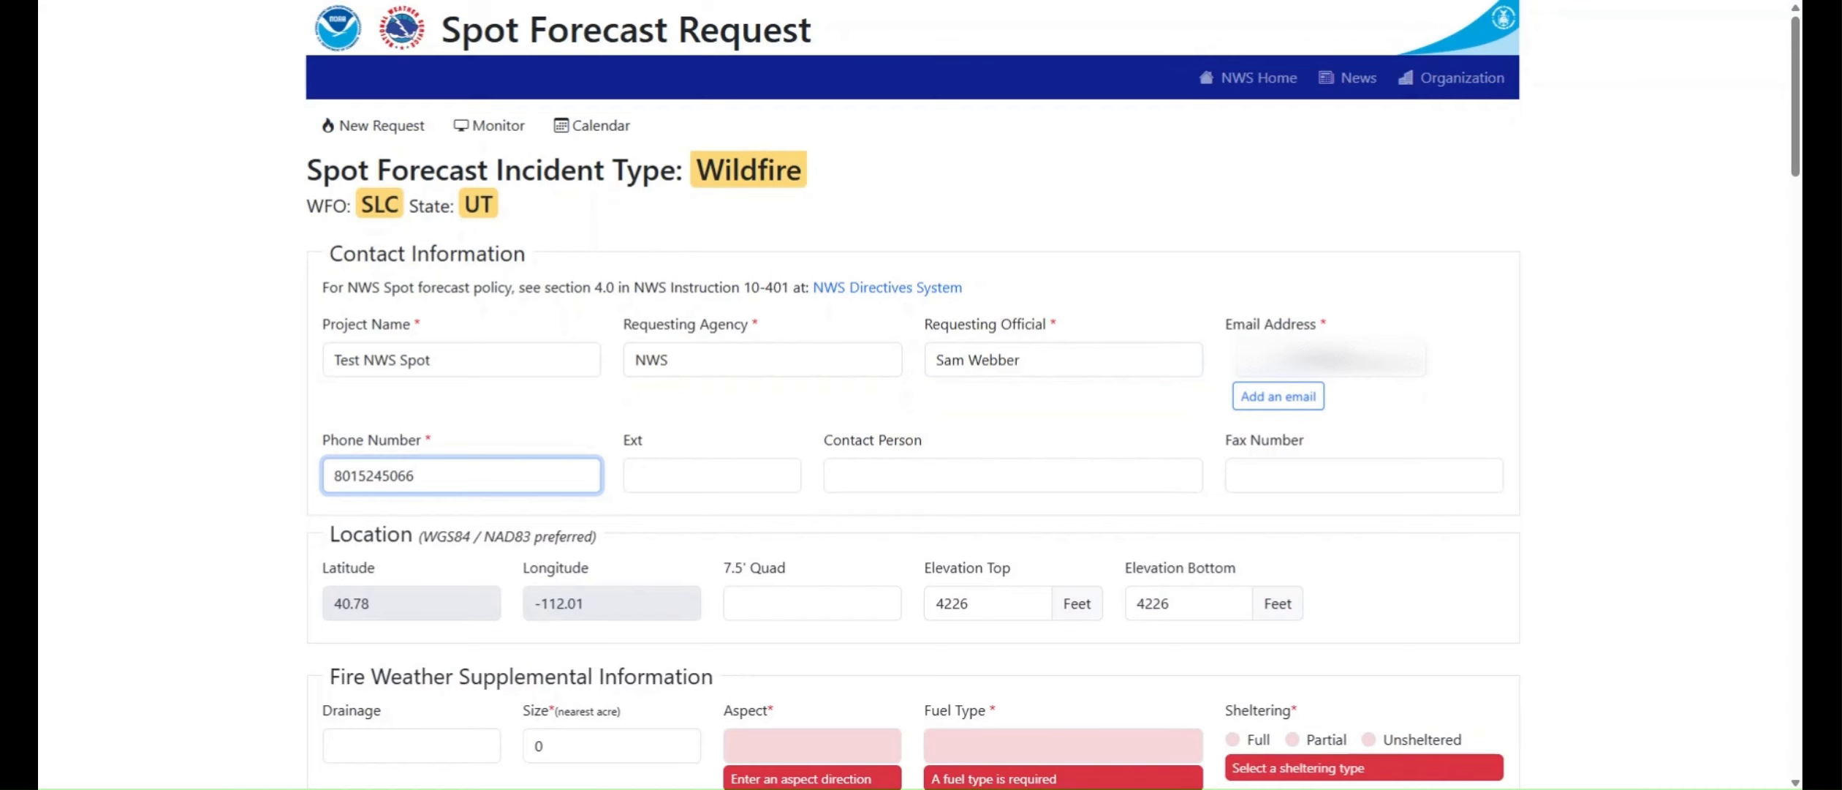
Step: Set the fire's aspect to S, fuel type to Timber and sheltering to Full
{"action": "scroll", "coordinate": [913, 438], "scroll_direction": "down", "scroll_amount": 3}
{"action": "scroll", "coordinate": [431, 380], "scroll_direction": "down", "scroll_amount": 1}
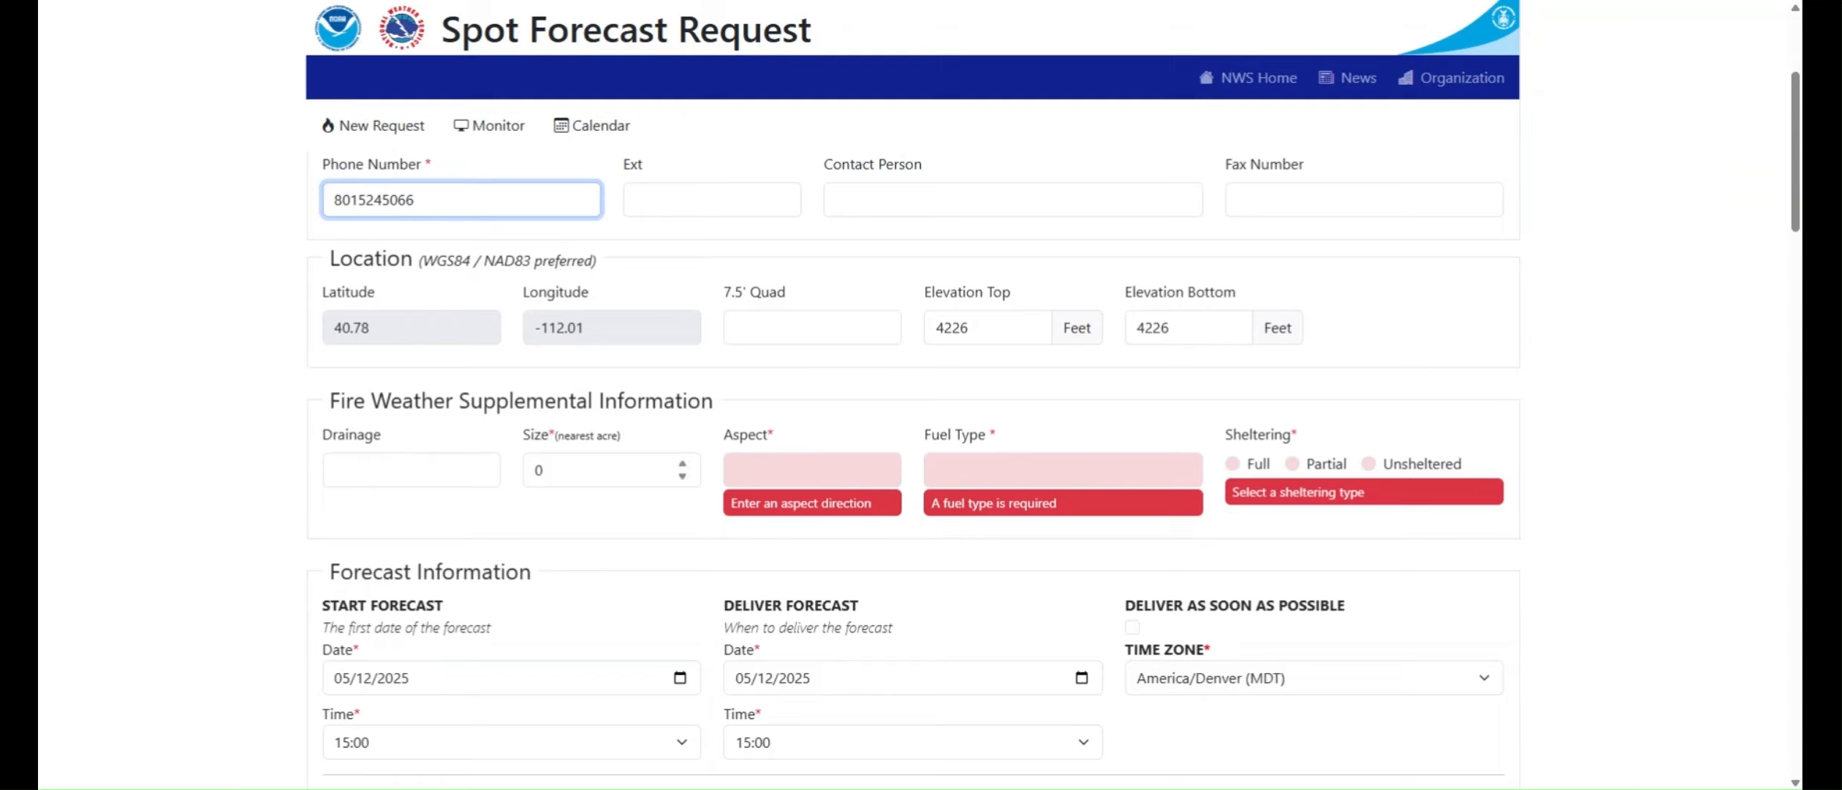
{"action": "left_click", "coordinate": [811, 470]}
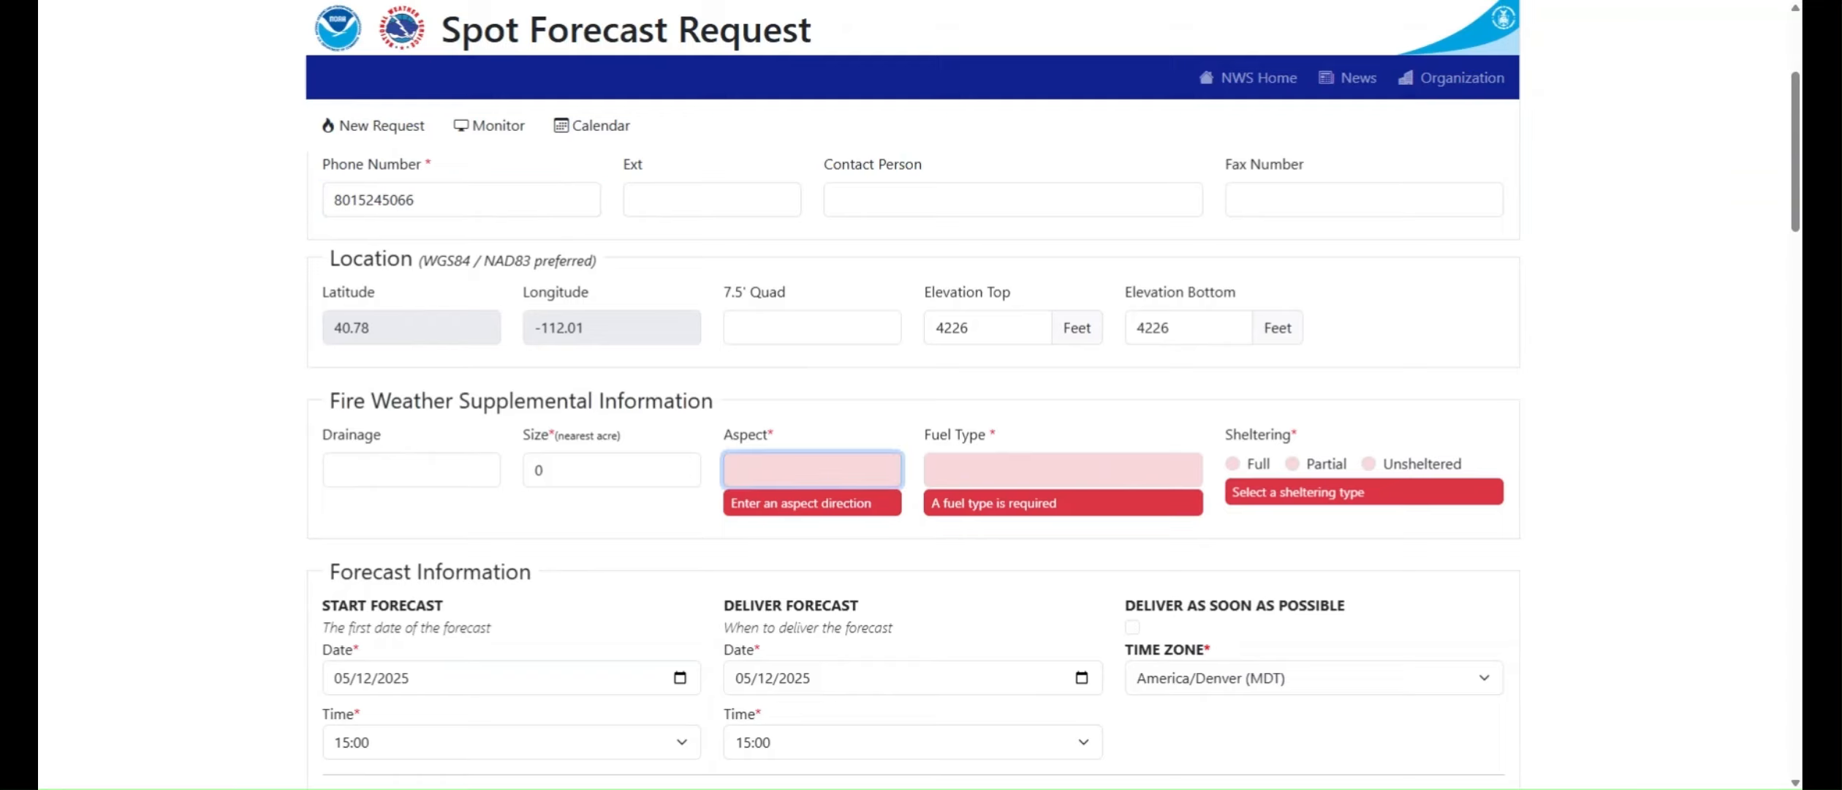
{"action": "type", "text": "S"}
{"action": "key", "text": "Tab"}
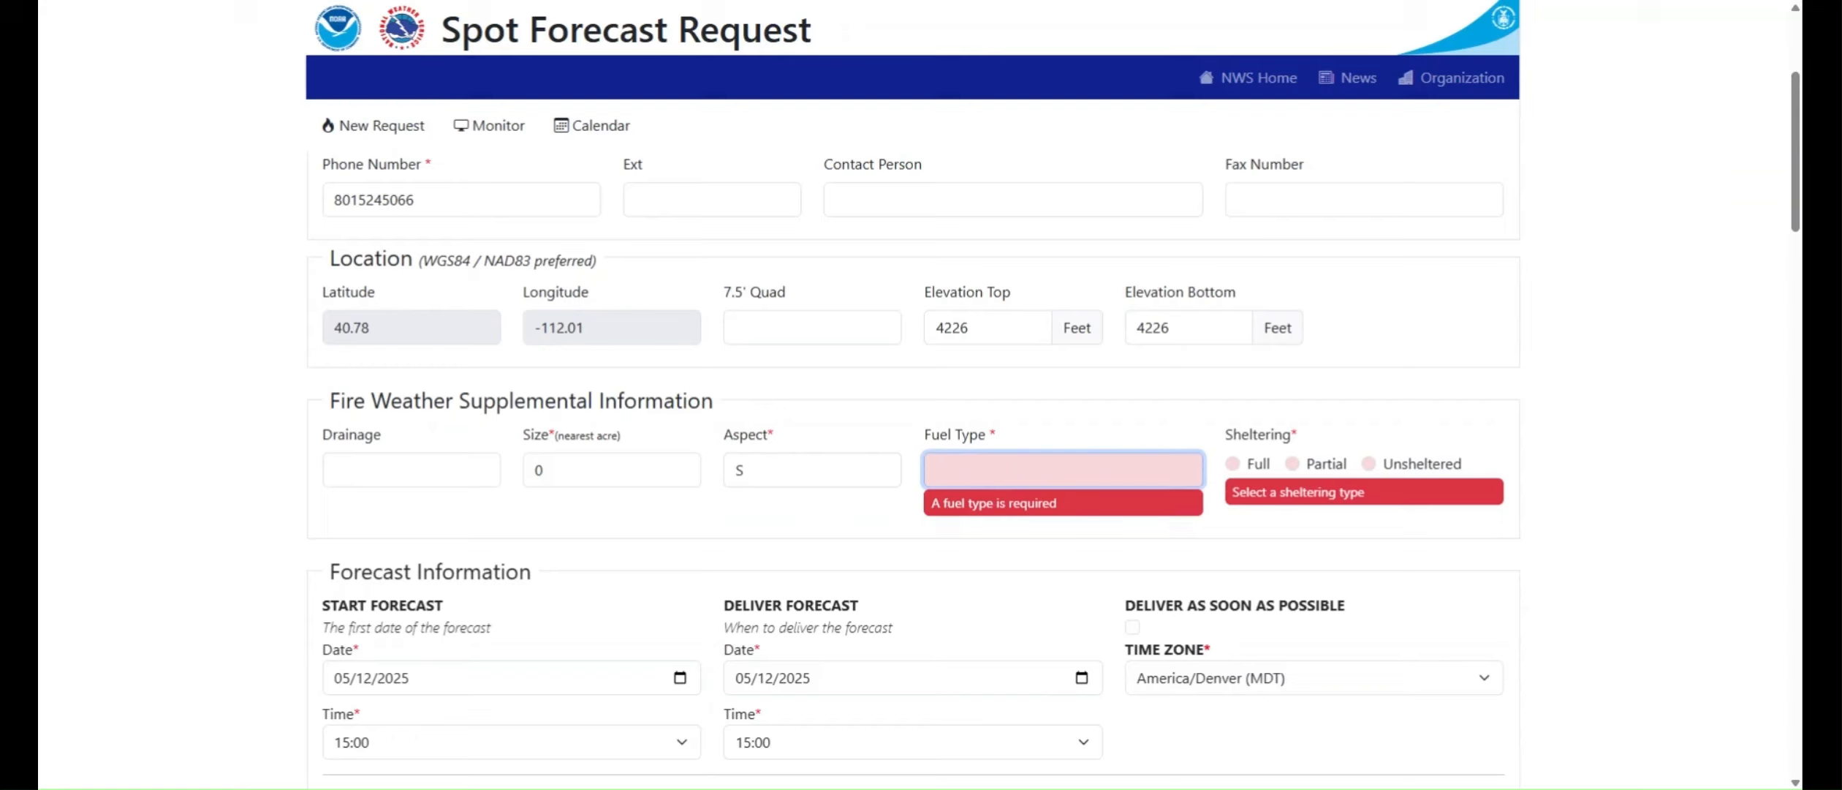
{"action": "type", "text": "Timber"}
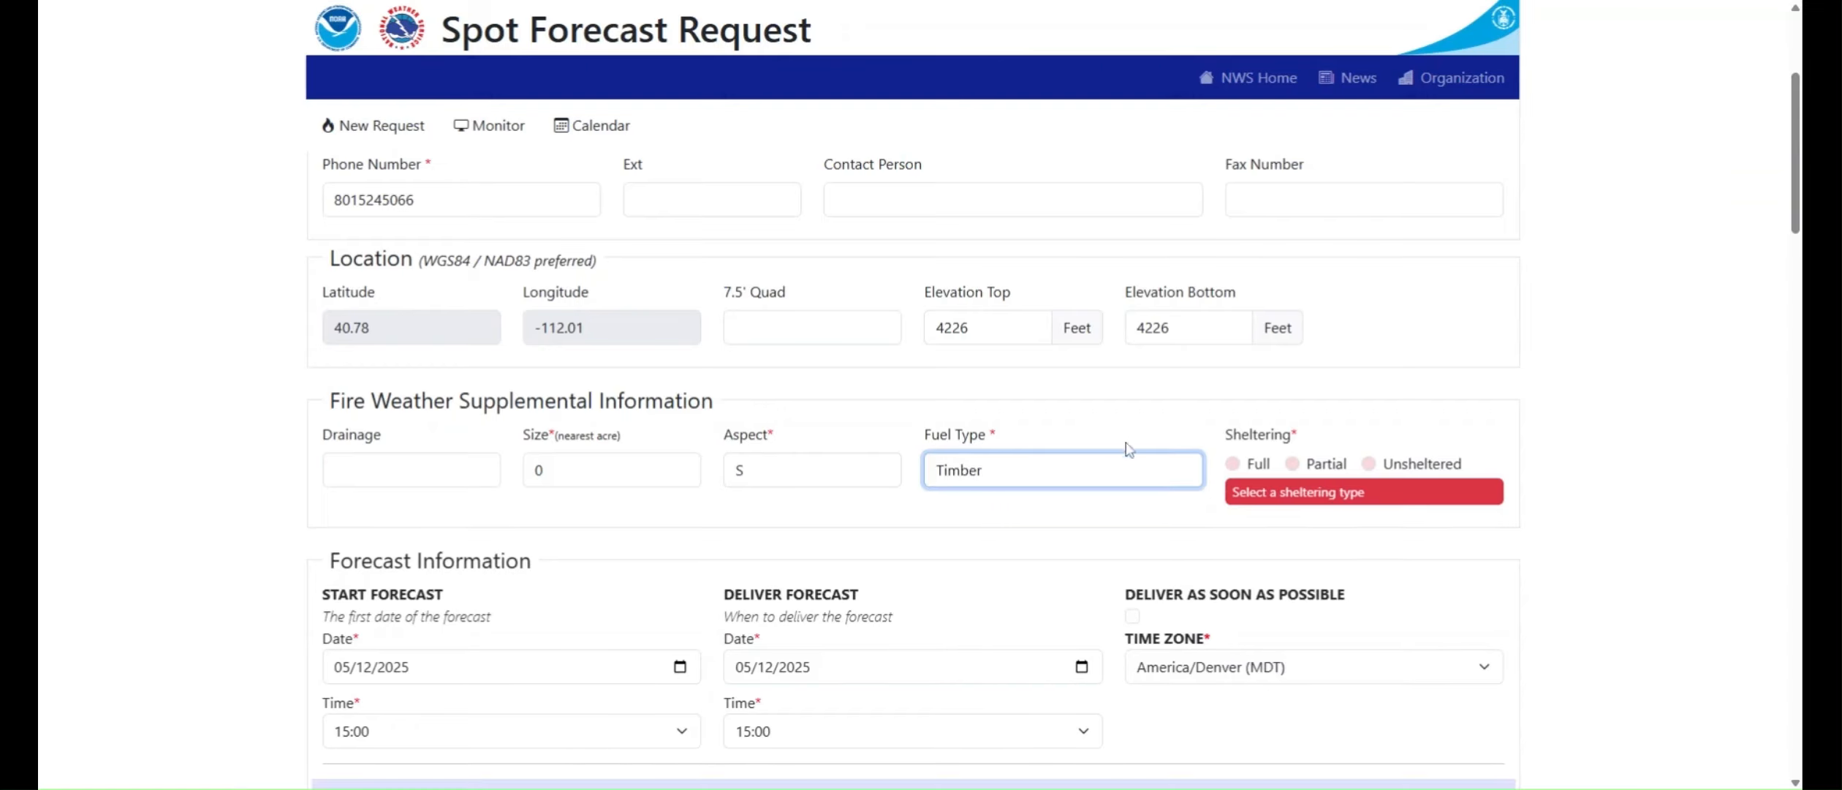
{"action": "left_click", "coordinate": [1237, 465]}
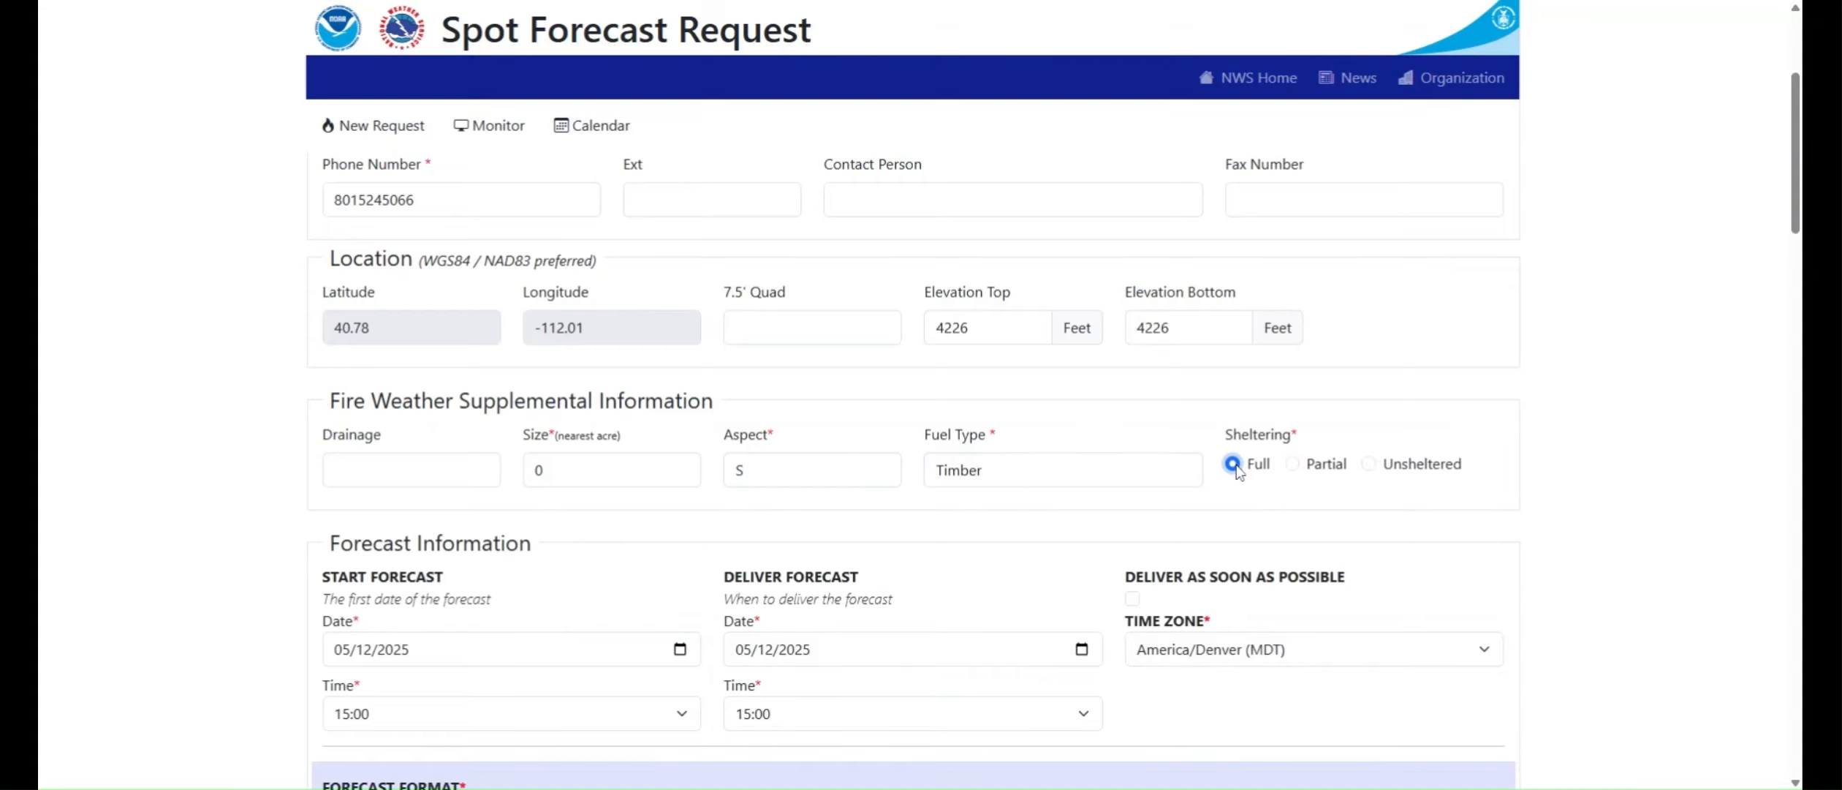
Step: Request delivery of the forecast as soon as possible
{"action": "scroll", "coordinate": [1210, 524], "scroll_direction": "down", "scroll_amount": 3}
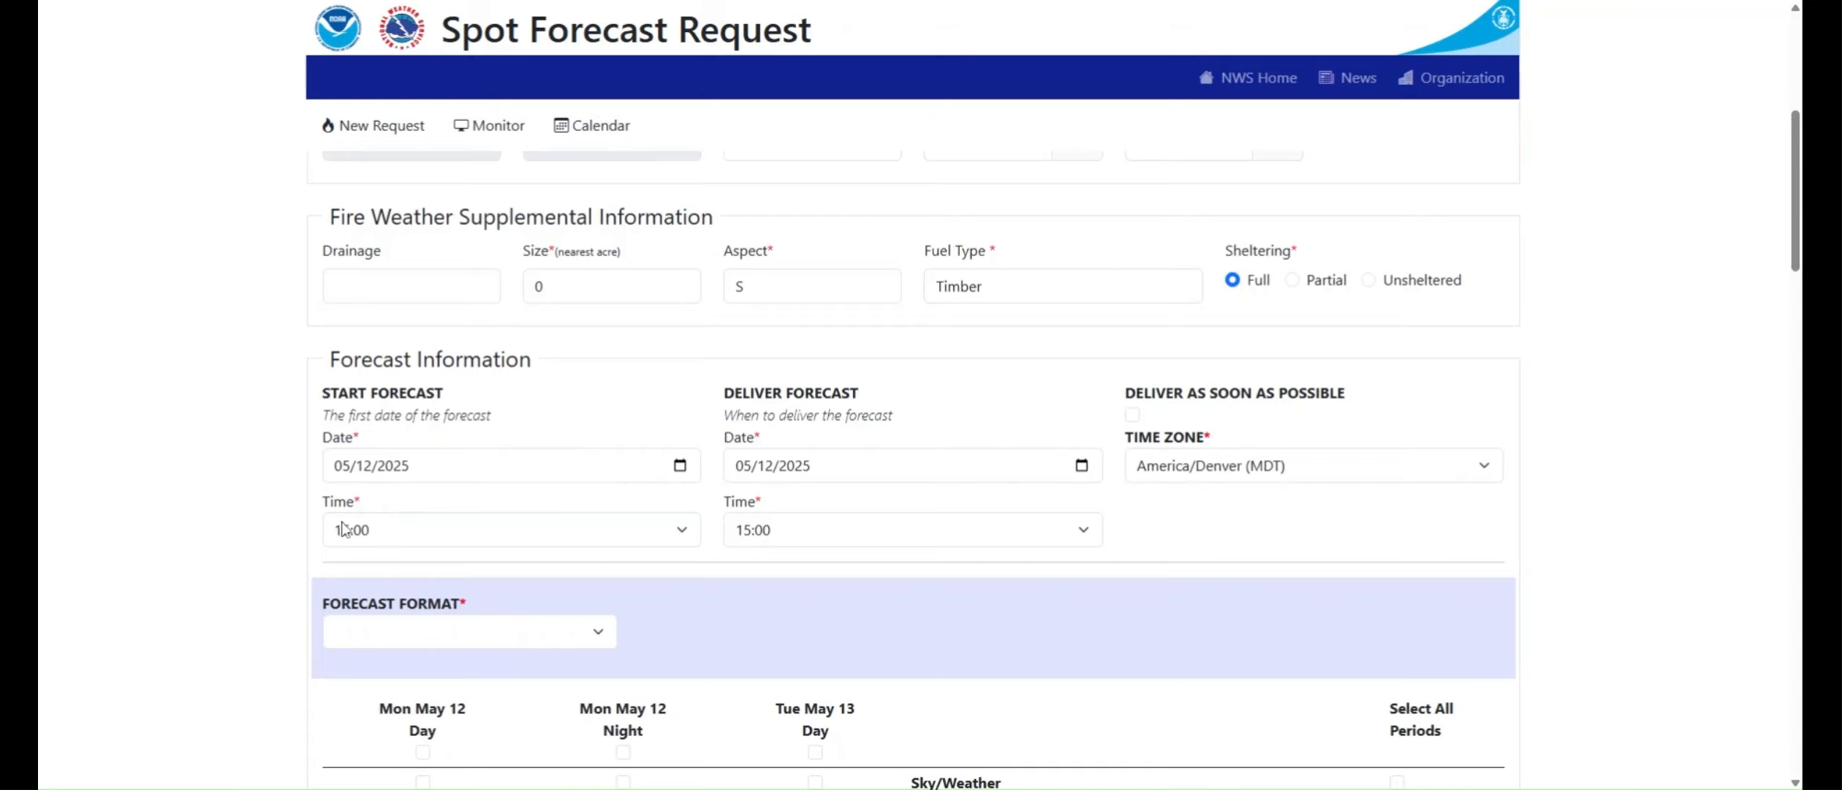
{"action": "left_click", "coordinate": [1133, 415]}
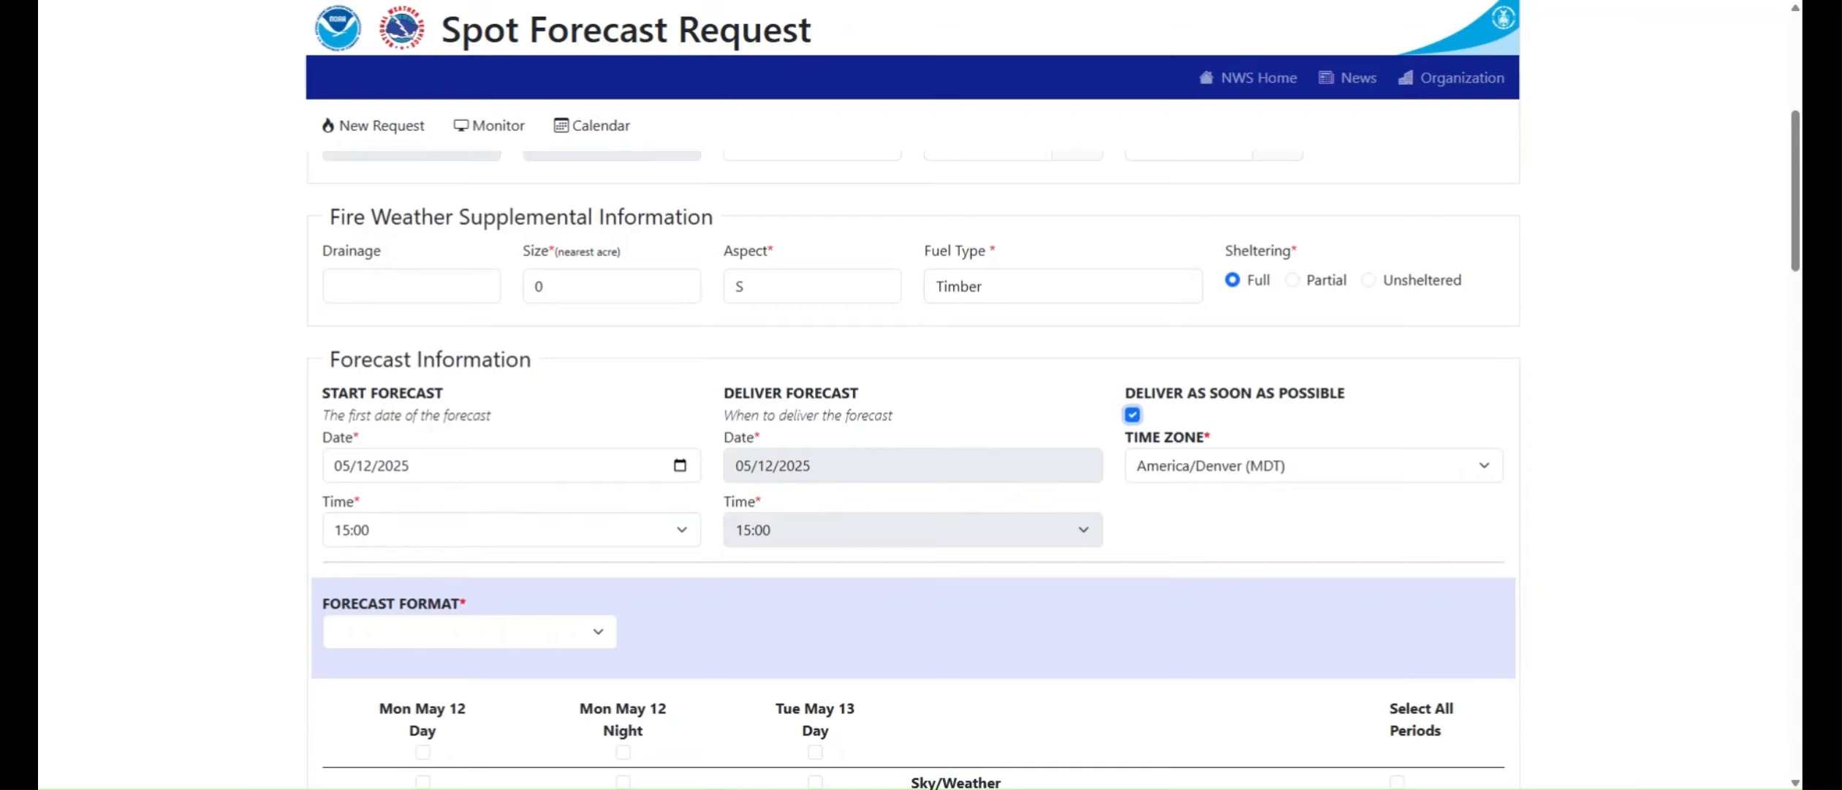
Step: Turn off as-soon-as-possible delivery and set both the forecast start and delivery to 05/13/2025 at 6:00
{"action": "key", "text": "space"}
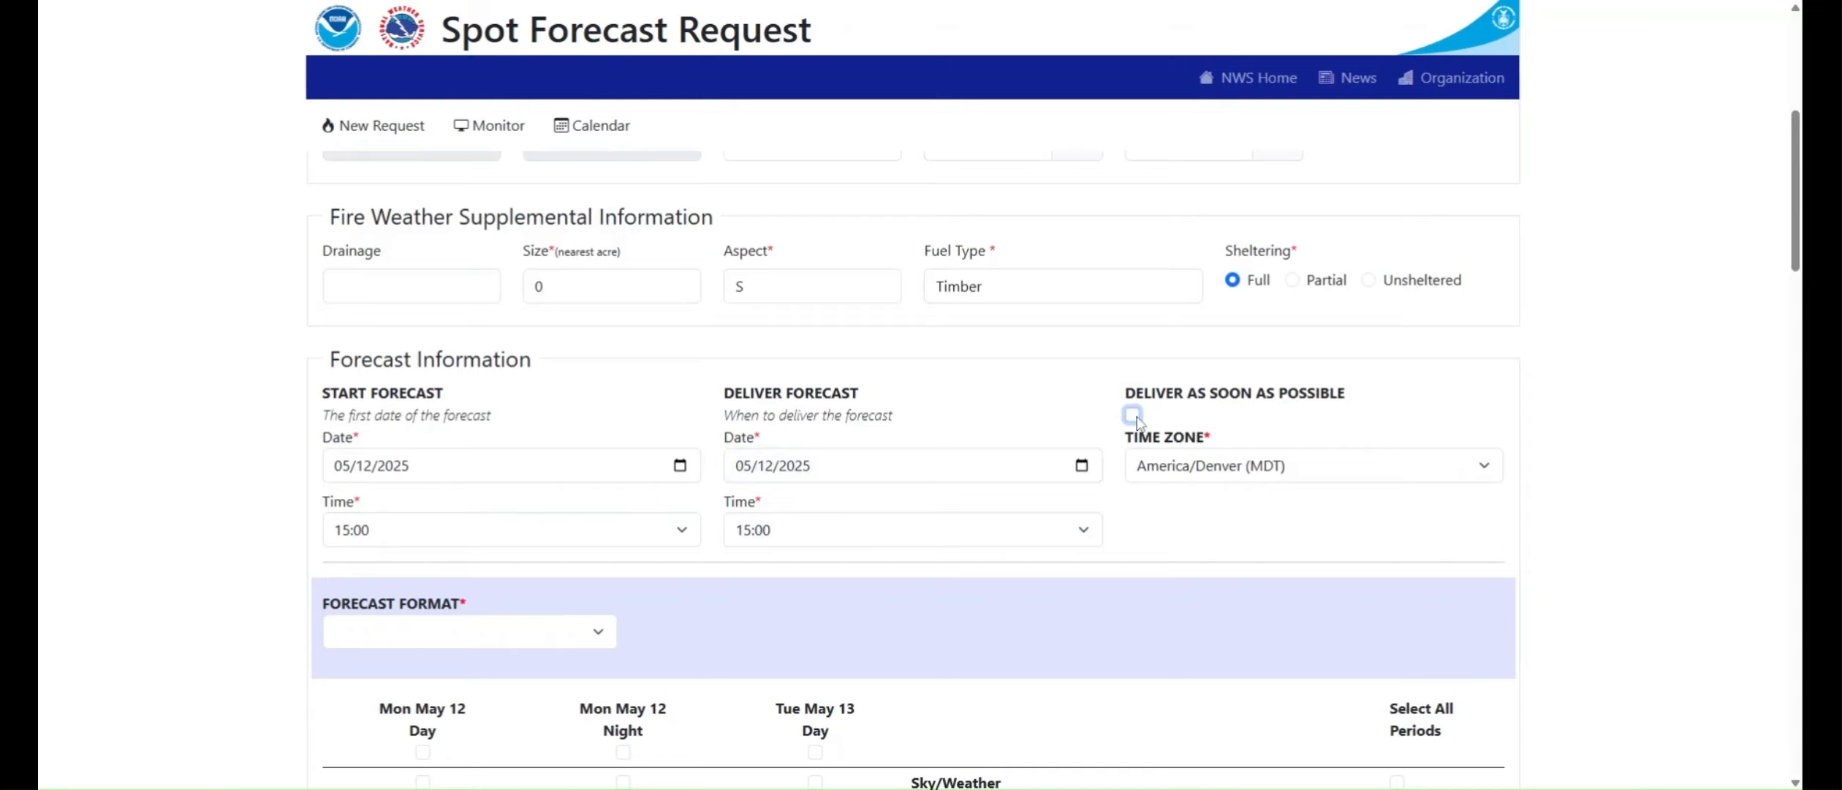
{"action": "left_click", "coordinate": [679, 470]}
{"action": "left_click", "coordinate": [377, 626]}
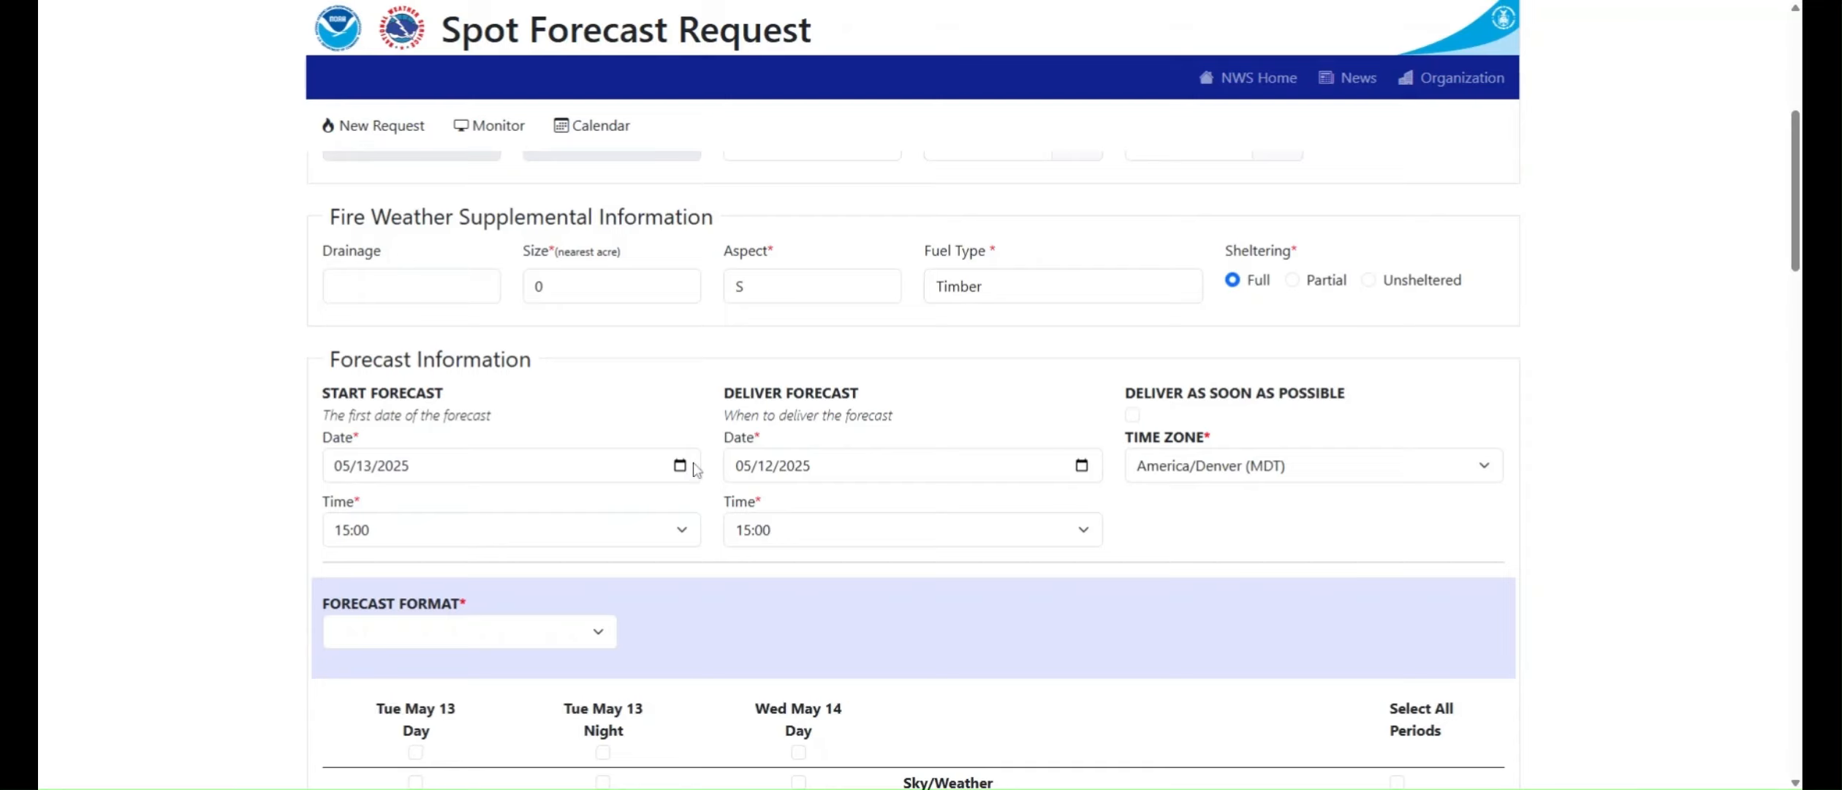
{"action": "left_click", "coordinate": [406, 529]}
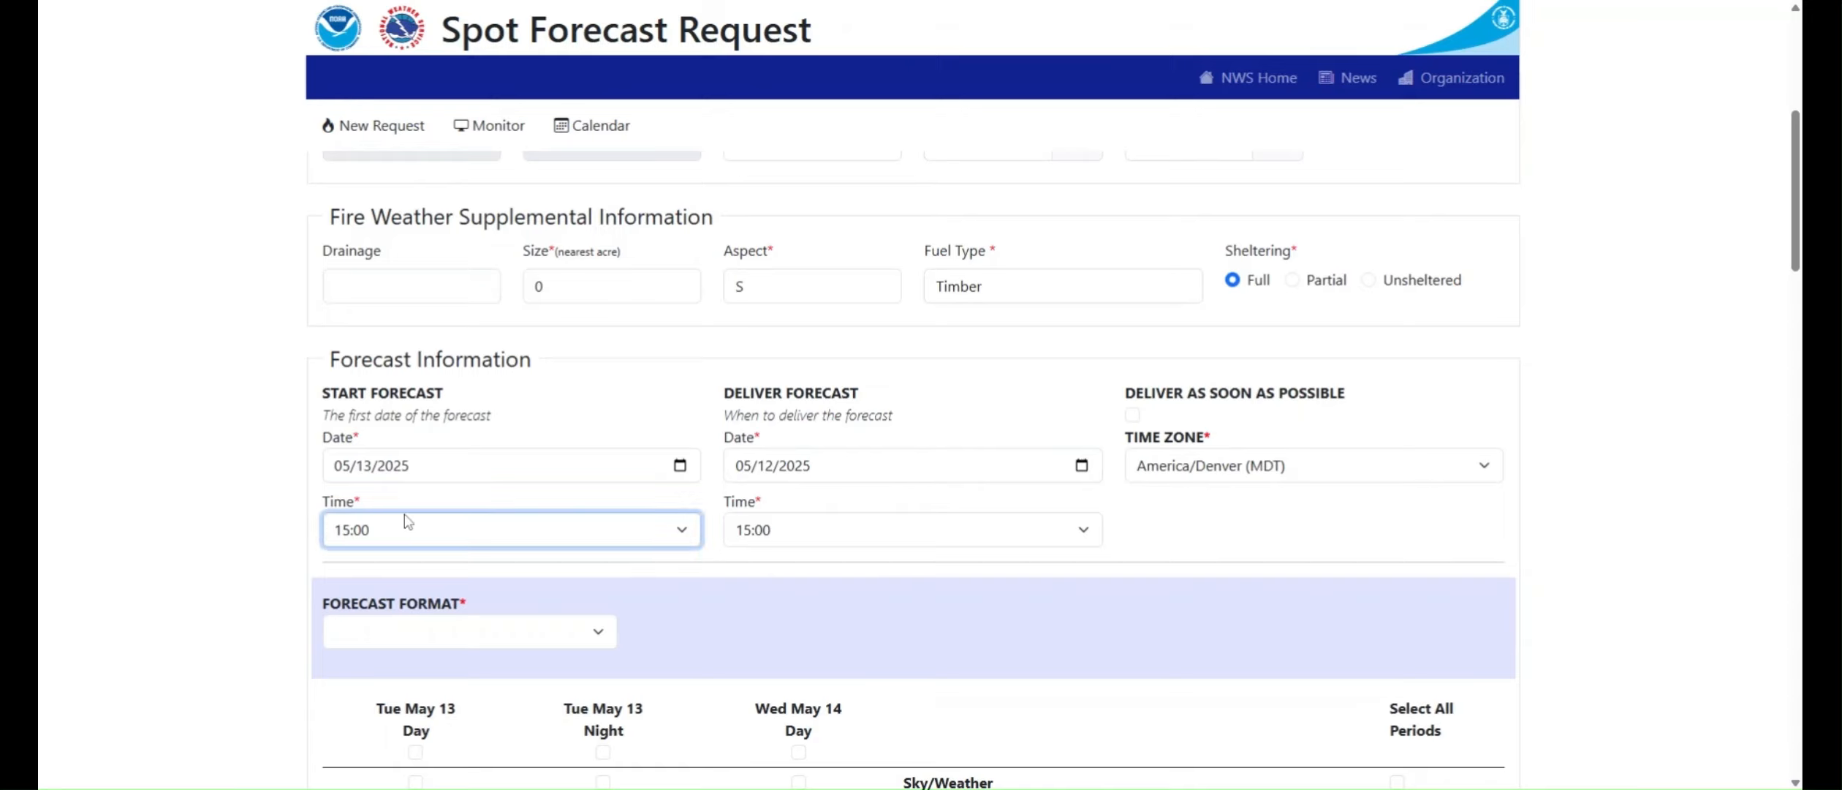
{"action": "left_click", "coordinate": [365, 147]}
{"action": "left_click", "coordinate": [1082, 467]}
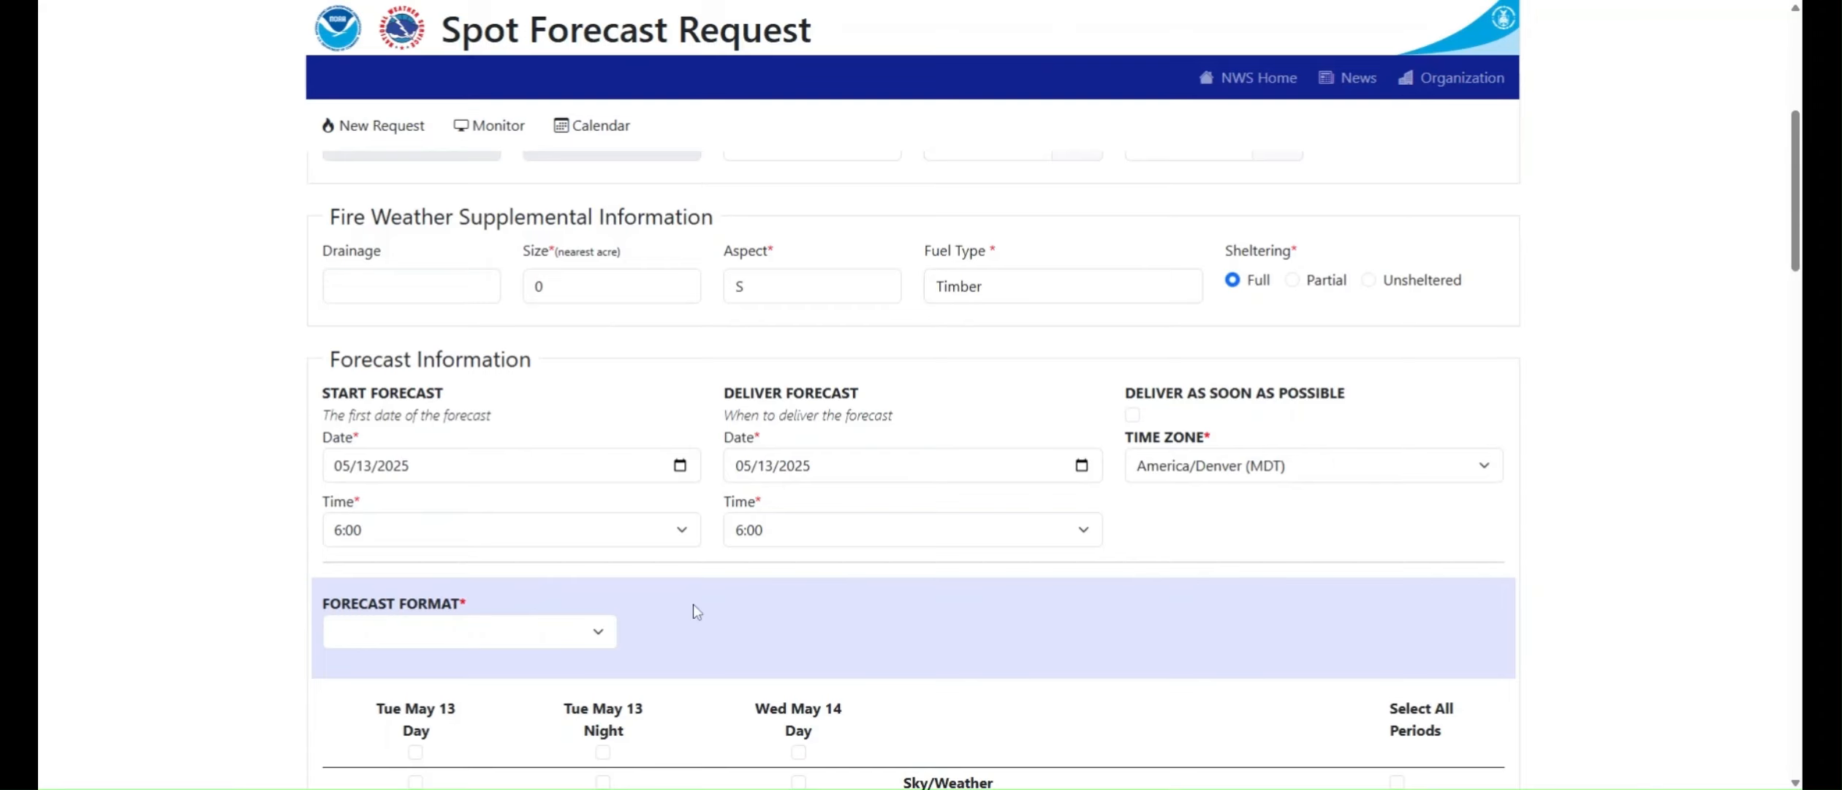
Step: Set the forecast format to Narrative
{"action": "scroll", "coordinate": [695, 607], "scroll_direction": "down", "scroll_amount": 5}
{"action": "scroll", "coordinate": [696, 611], "scroll_direction": "down", "scroll_amount": 1}
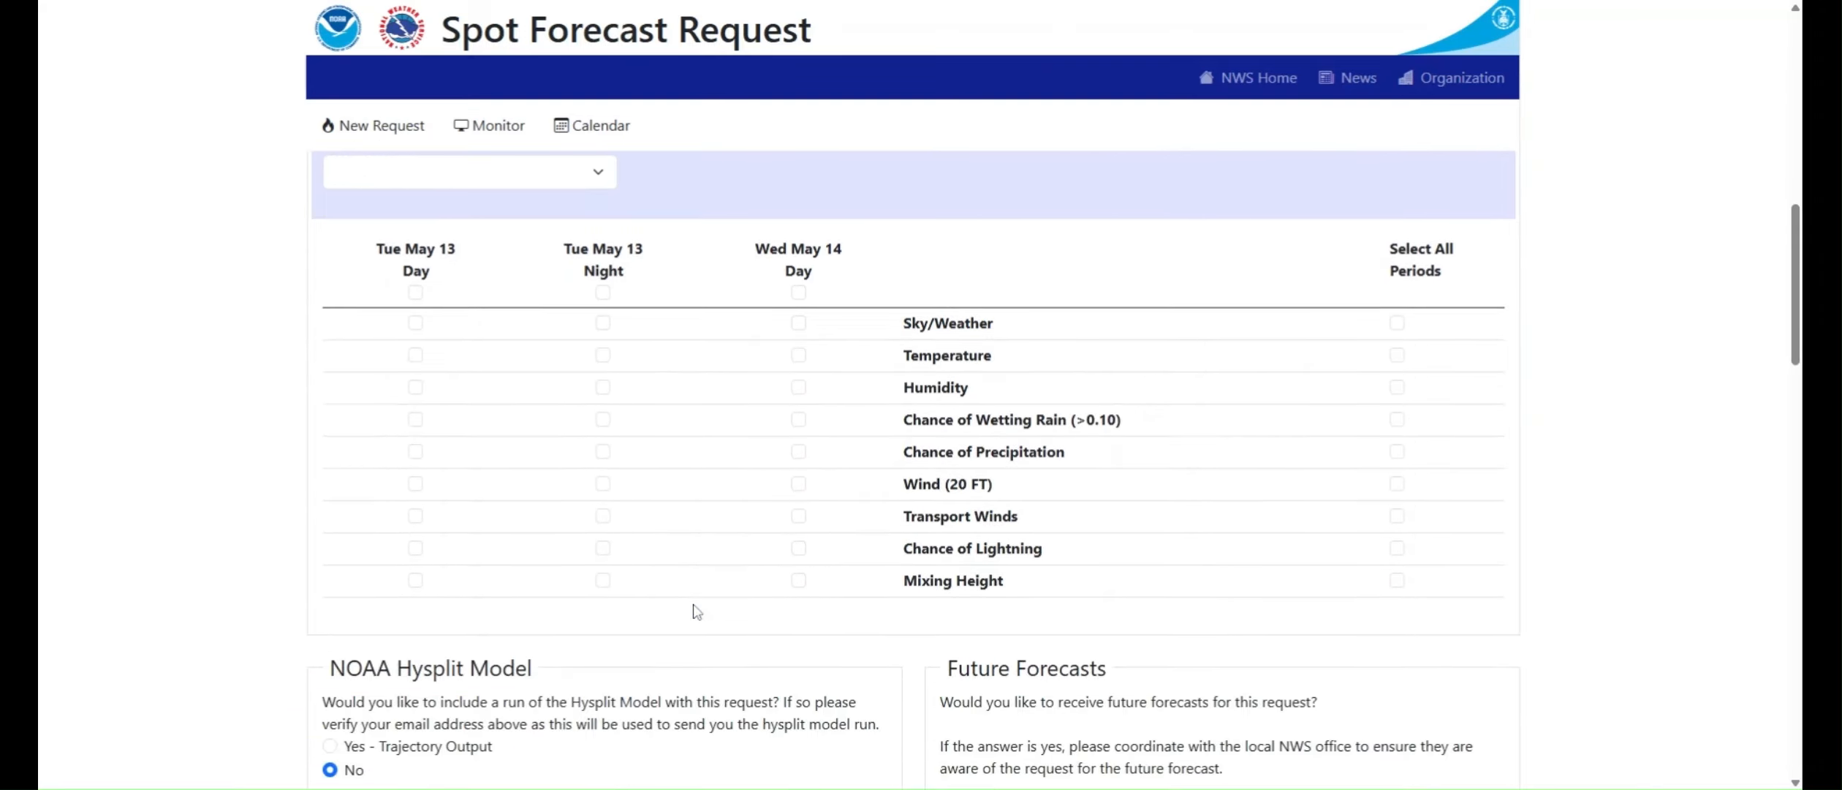
{"action": "scroll", "coordinate": [696, 611], "scroll_direction": "up", "scroll_amount": 1}
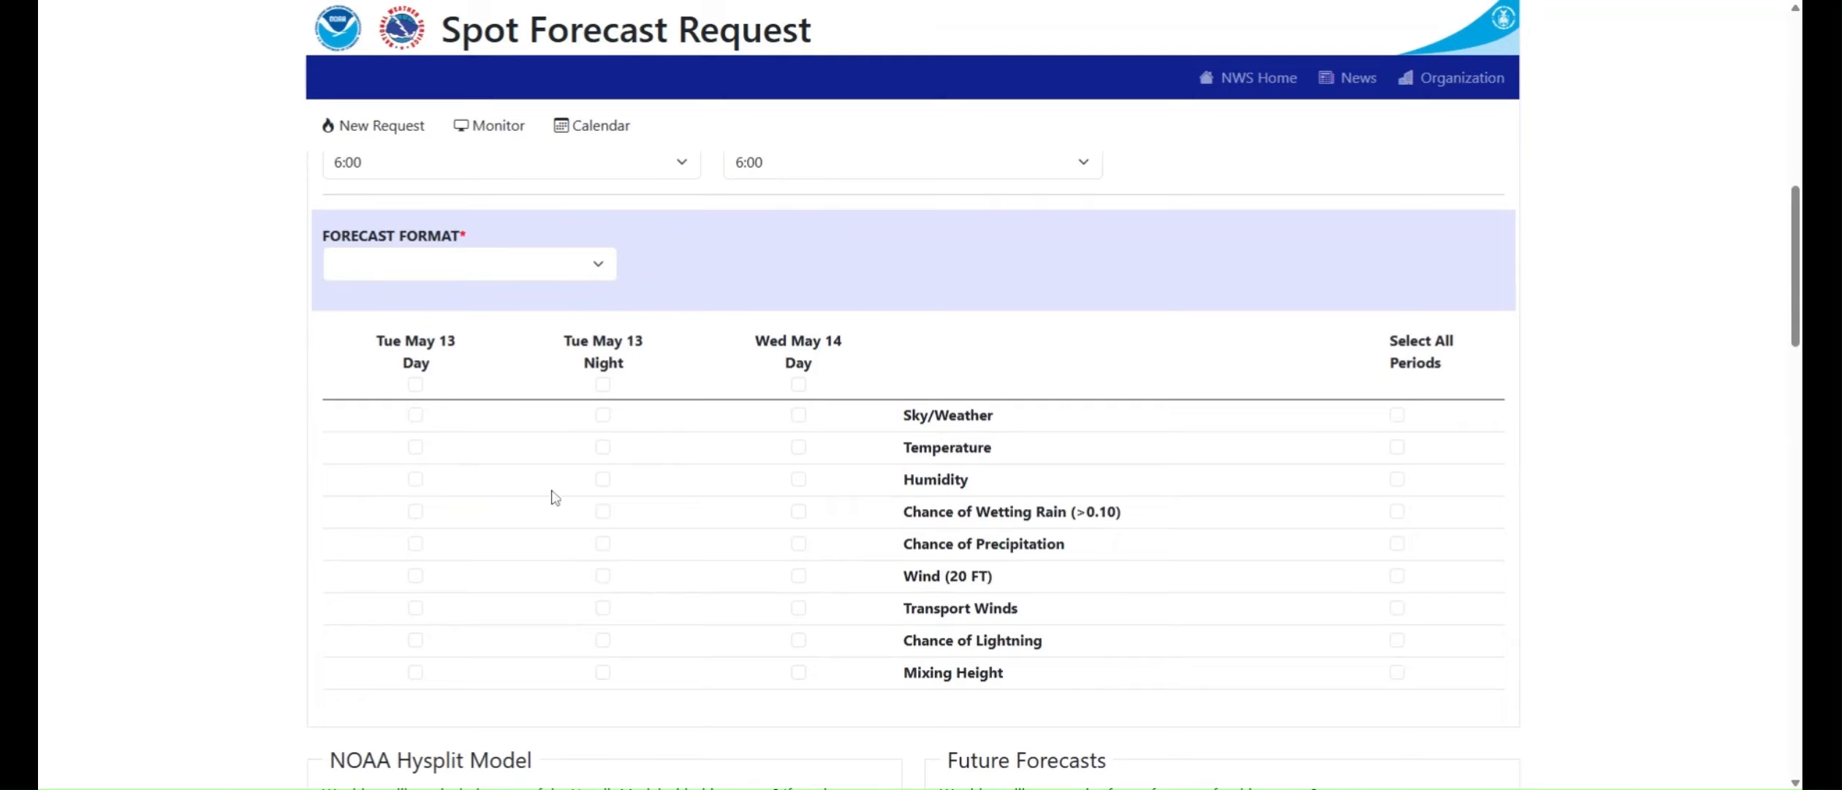
{"action": "left_click", "coordinate": [494, 265]}
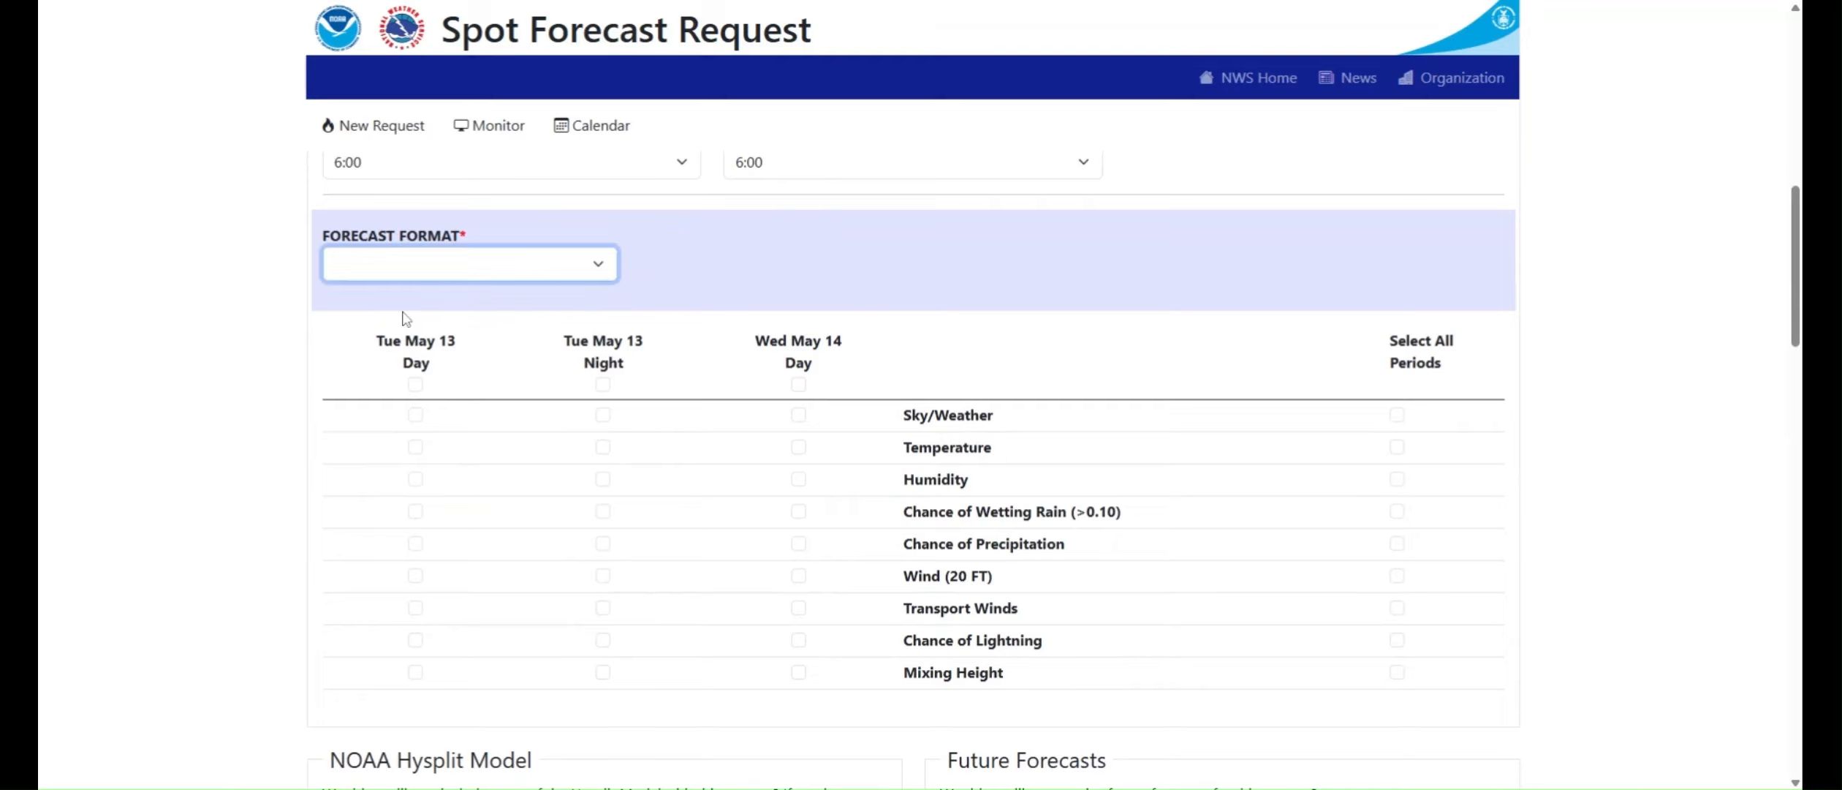
{"action": "left_click", "coordinate": [404, 318]}
Step: Select Sky/Weather, Chance of Wetting Rain, Wind (20 FT) and Transport Winds for the Tue May 13 Day period
{"action": "left_click", "coordinate": [415, 415]}
{"action": "left_click", "coordinate": [415, 511]}
{"action": "left_click", "coordinate": [415, 575]}
{"action": "left_click", "coordinate": [415, 608]}
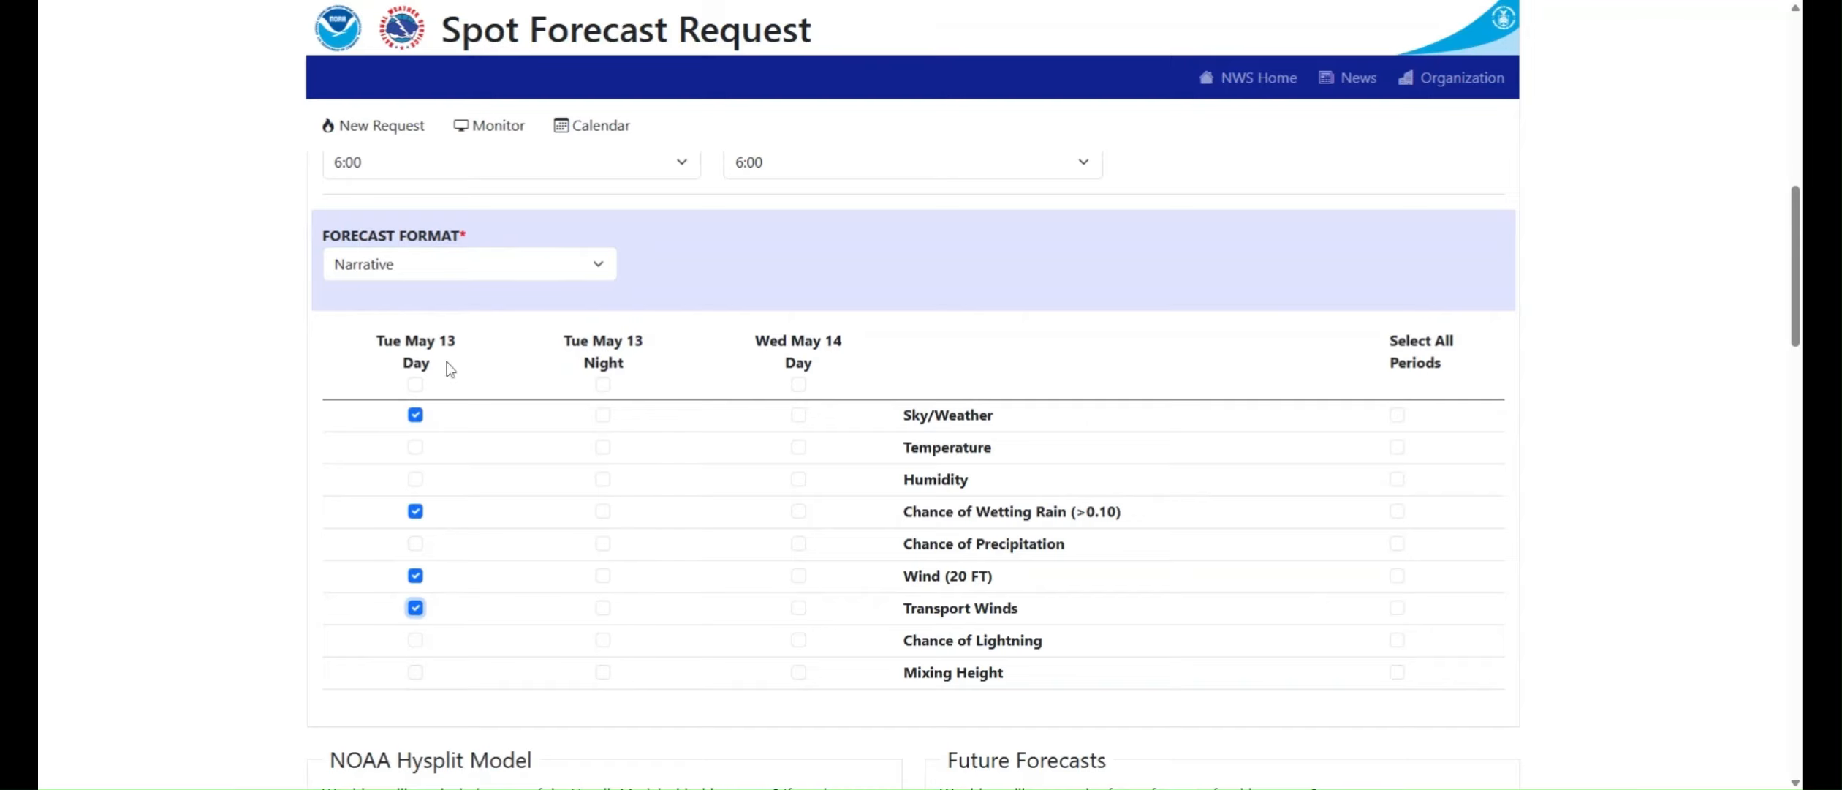
Step: Select all forecast elements for Tue May 13 Day and Wed May 14 Day, leaving Tue May 13 Night cleared
{"action": "left_click", "coordinate": [415, 384]}
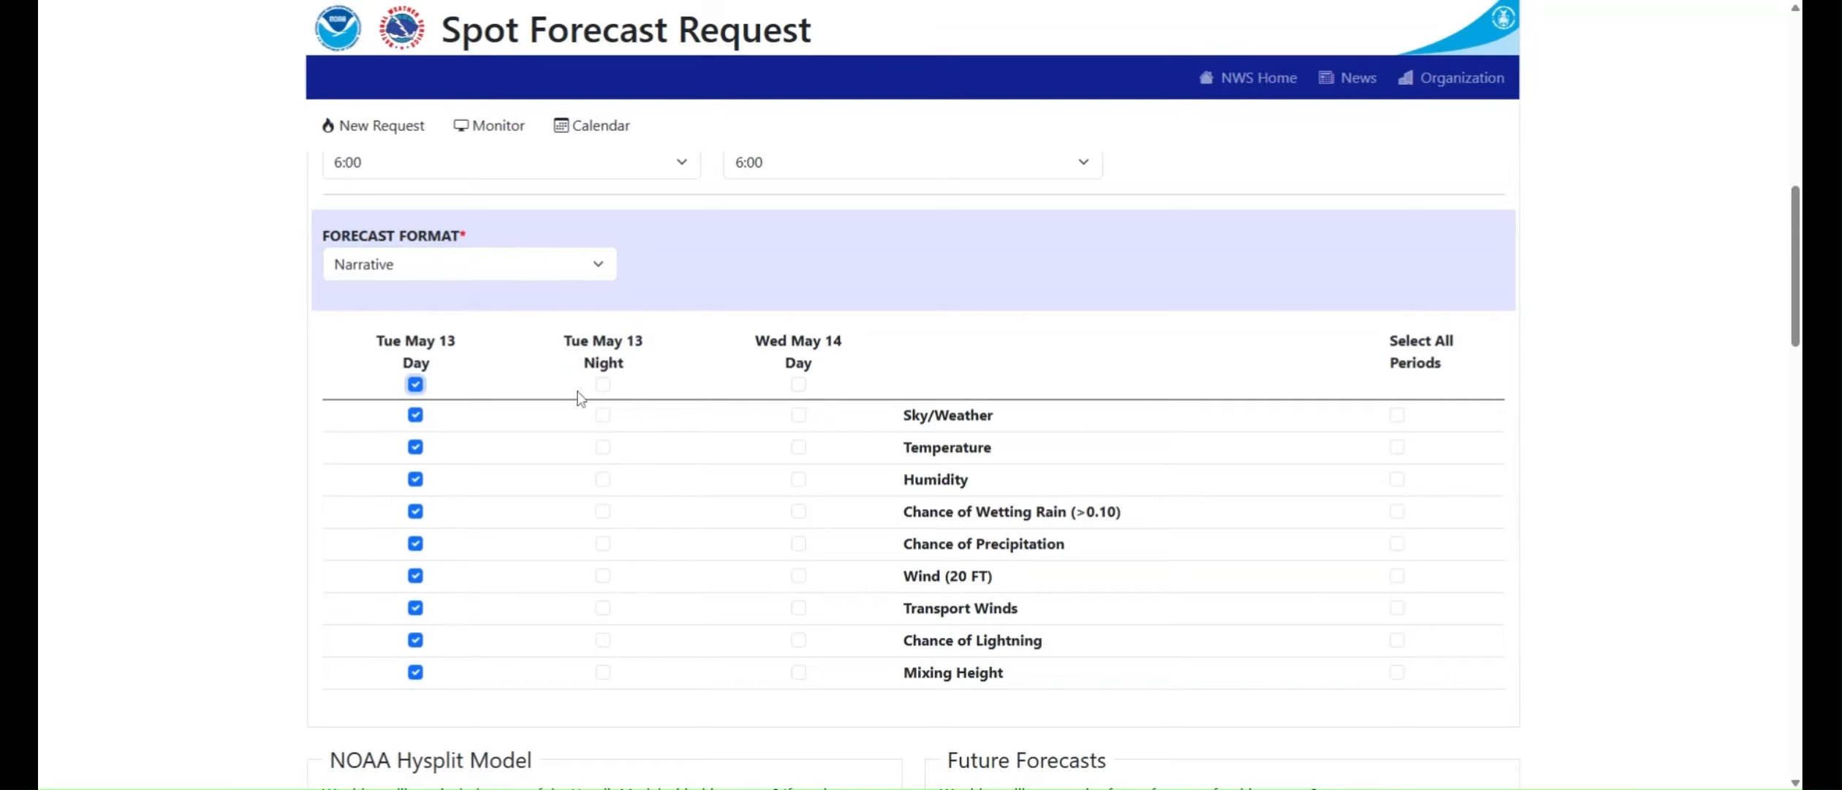
{"action": "left_click", "coordinate": [603, 384]}
{"action": "left_click", "coordinate": [798, 384]}
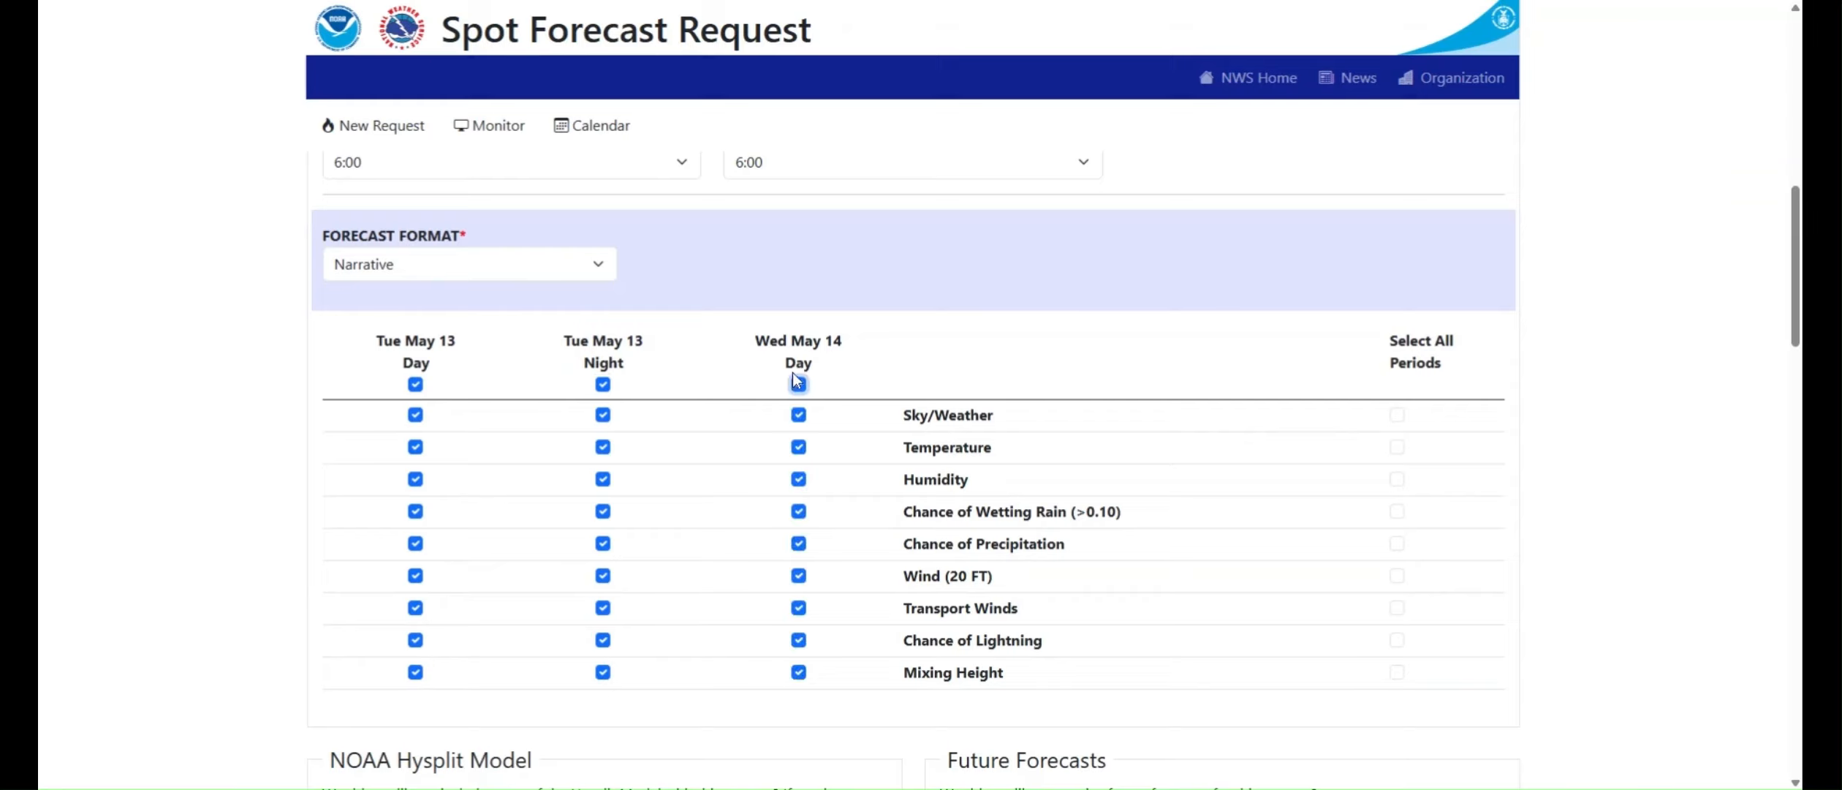
{"action": "left_click", "coordinate": [603, 385]}
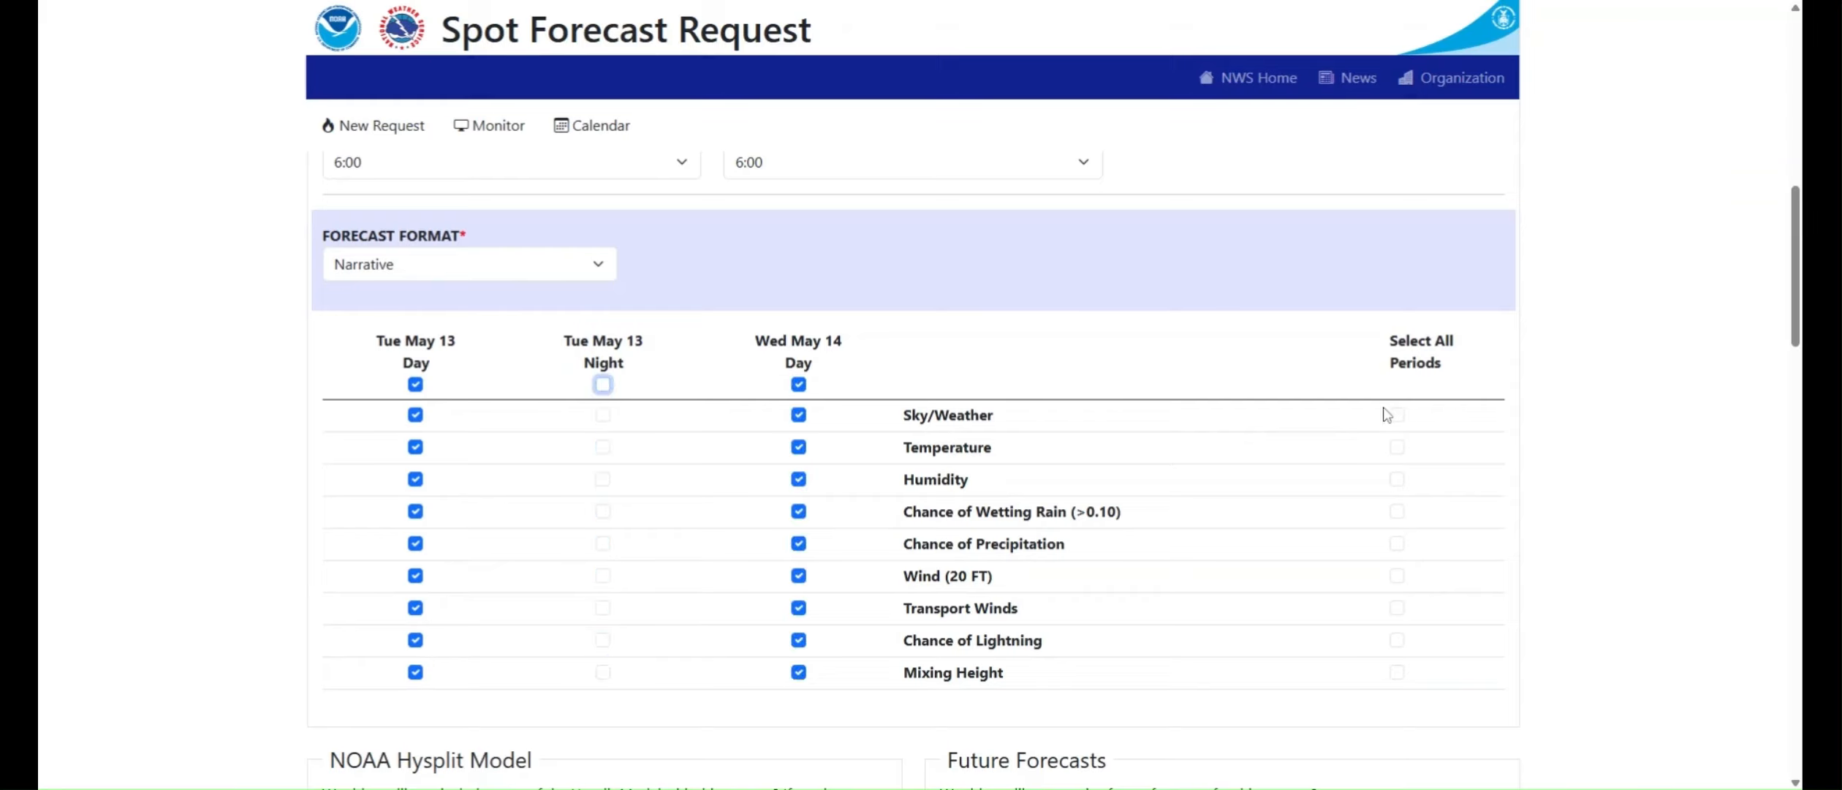
Step: Request Sky/Weather, Temperature, Humidity, Chance of Wetting Rain and Chance of Precipitation for all periods
{"action": "left_click", "coordinate": [1396, 414]}
{"action": "left_click", "coordinate": [1397, 447]}
{"action": "left_click", "coordinate": [1399, 480]}
{"action": "left_click", "coordinate": [1398, 511]}
{"action": "left_click", "coordinate": [1398, 543]}
Step: Opt in to future forecasts and schedule the first one for 05/13/2025 06:00 AM
{"action": "scroll", "coordinate": [682, 599], "scroll_direction": "down", "scroll_amount": 3}
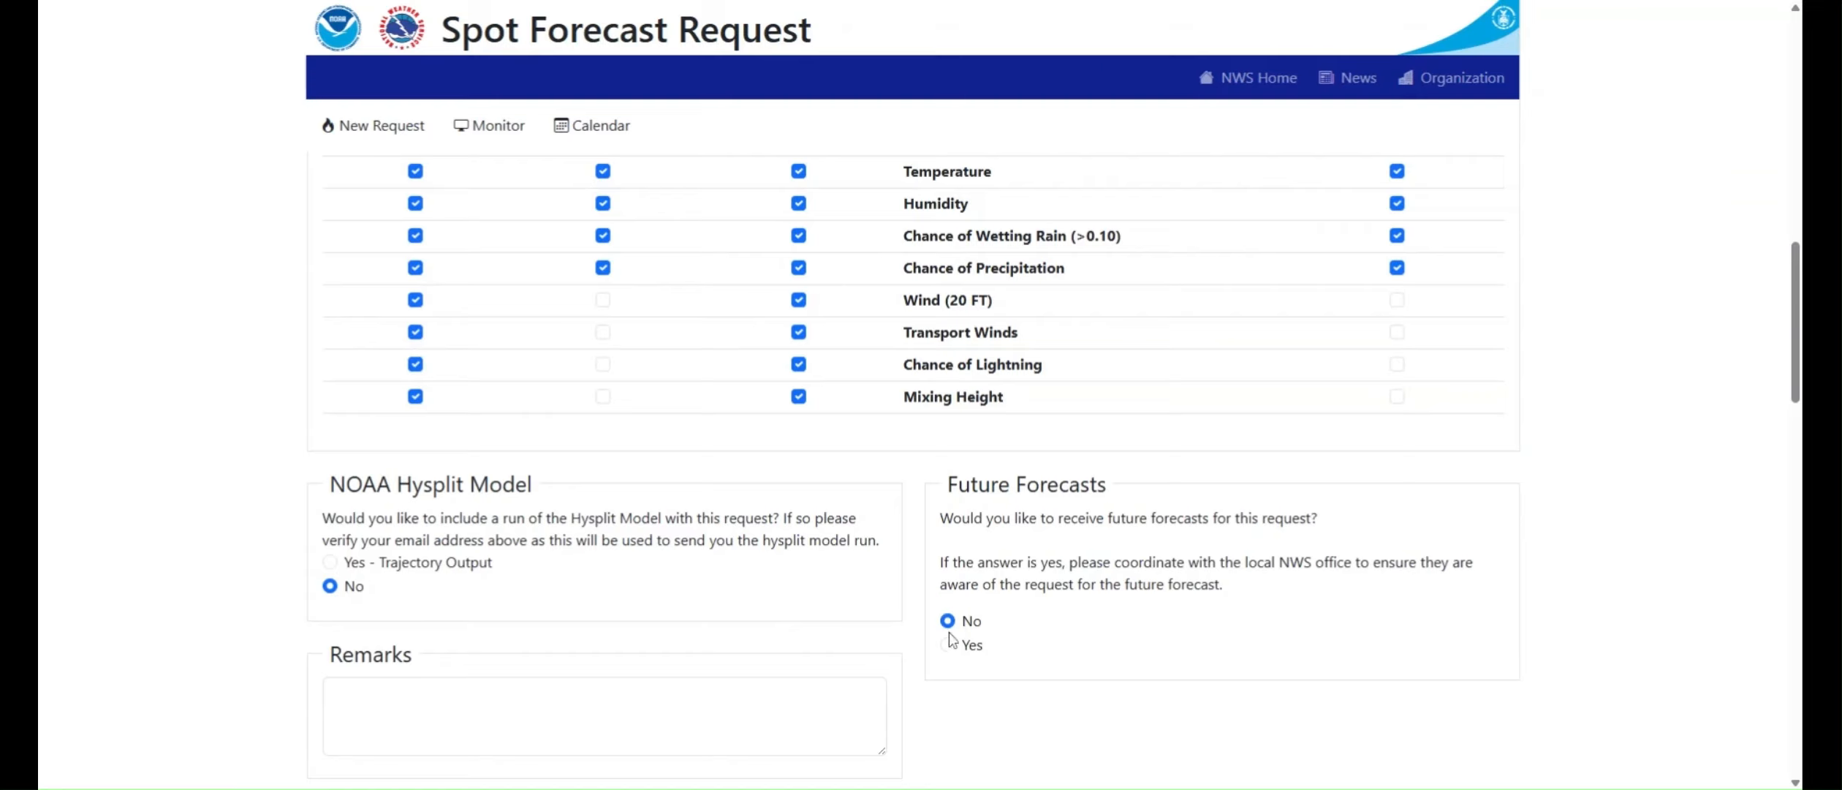
{"action": "scroll", "coordinate": [948, 532], "scroll_direction": "down", "scroll_amount": 1}
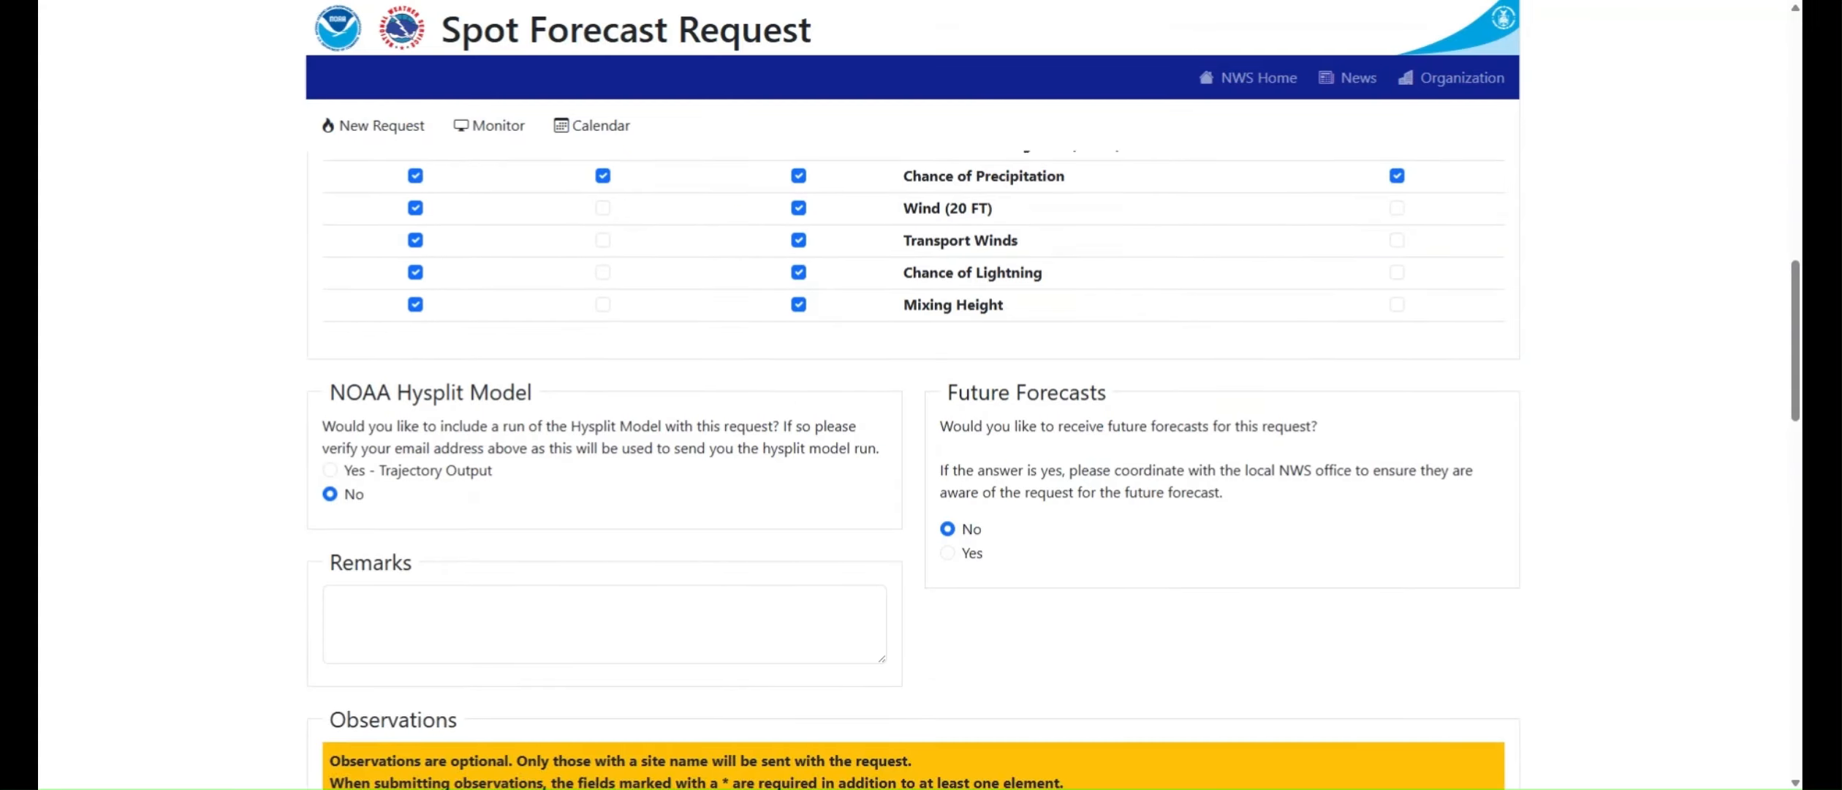
{"action": "left_click", "coordinate": [947, 552]}
{"action": "scroll", "coordinate": [988, 369], "scroll_direction": "down", "scroll_amount": 2}
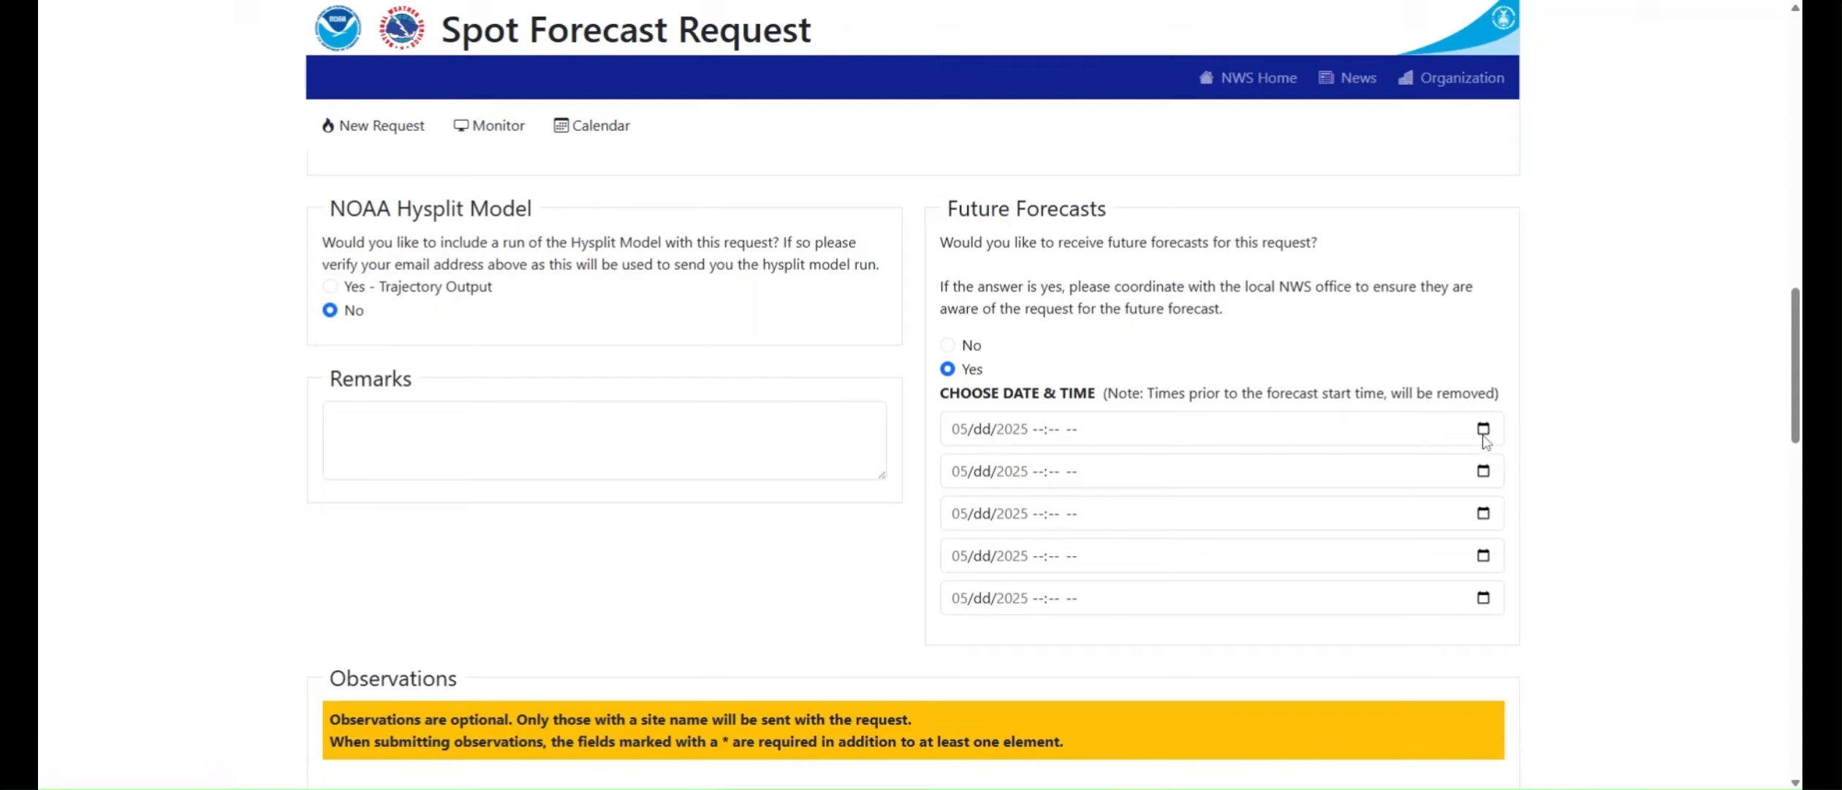
{"action": "left_click", "coordinate": [983, 430]}
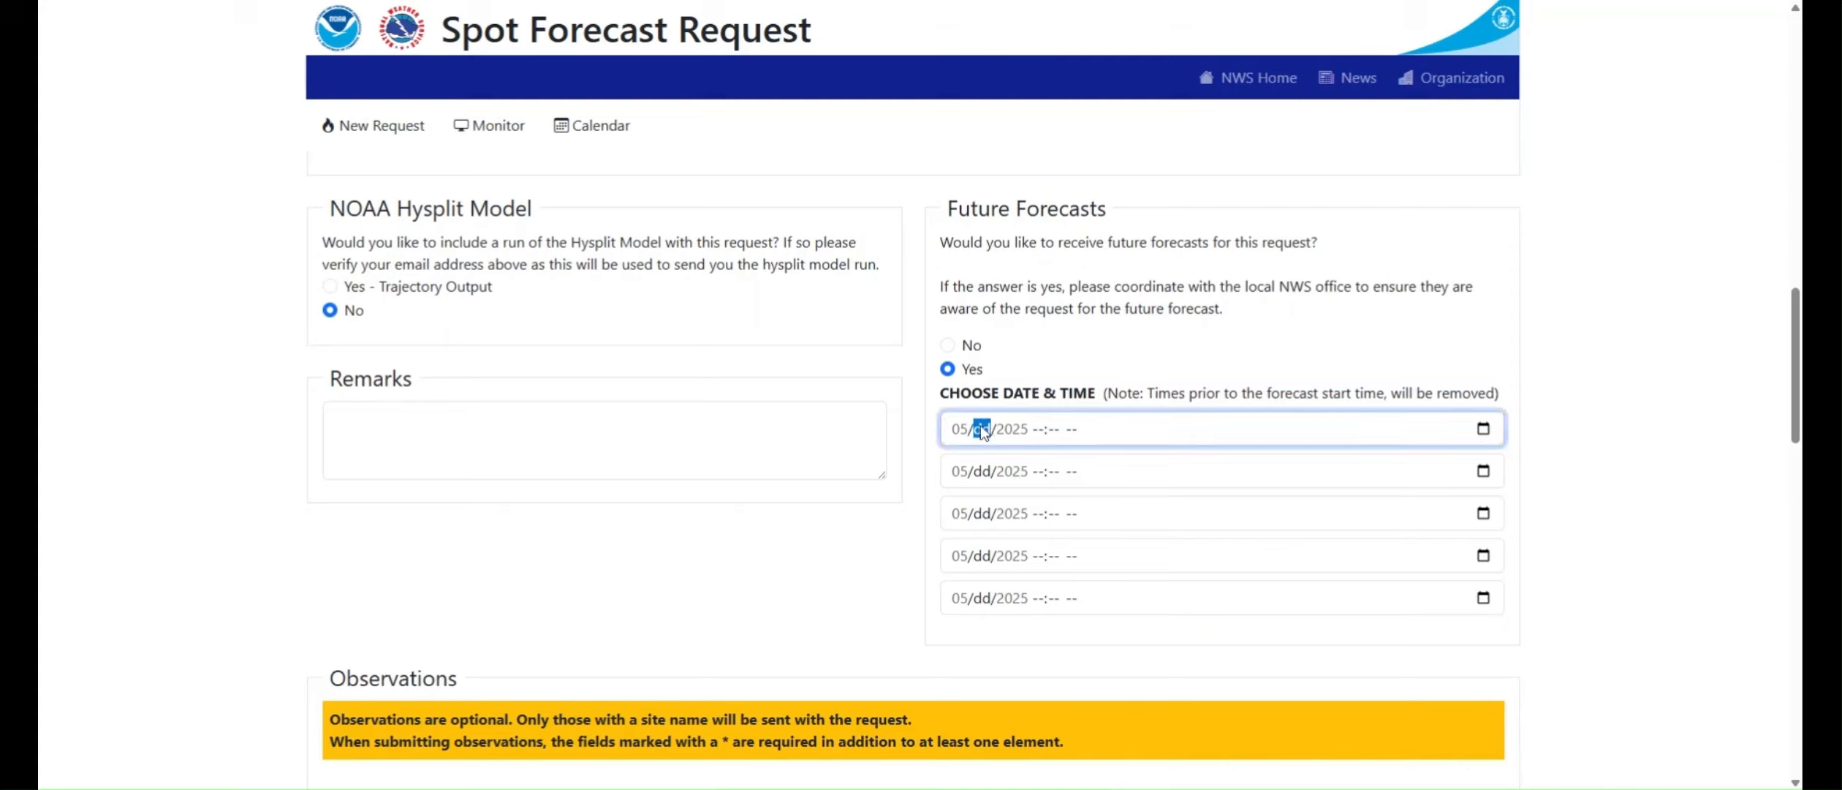
{"action": "type", "text": "130600"}
Step: Schedule a second future forecast for 05/14/2025 06:00 AM
{"action": "left_click", "coordinate": [981, 472]}
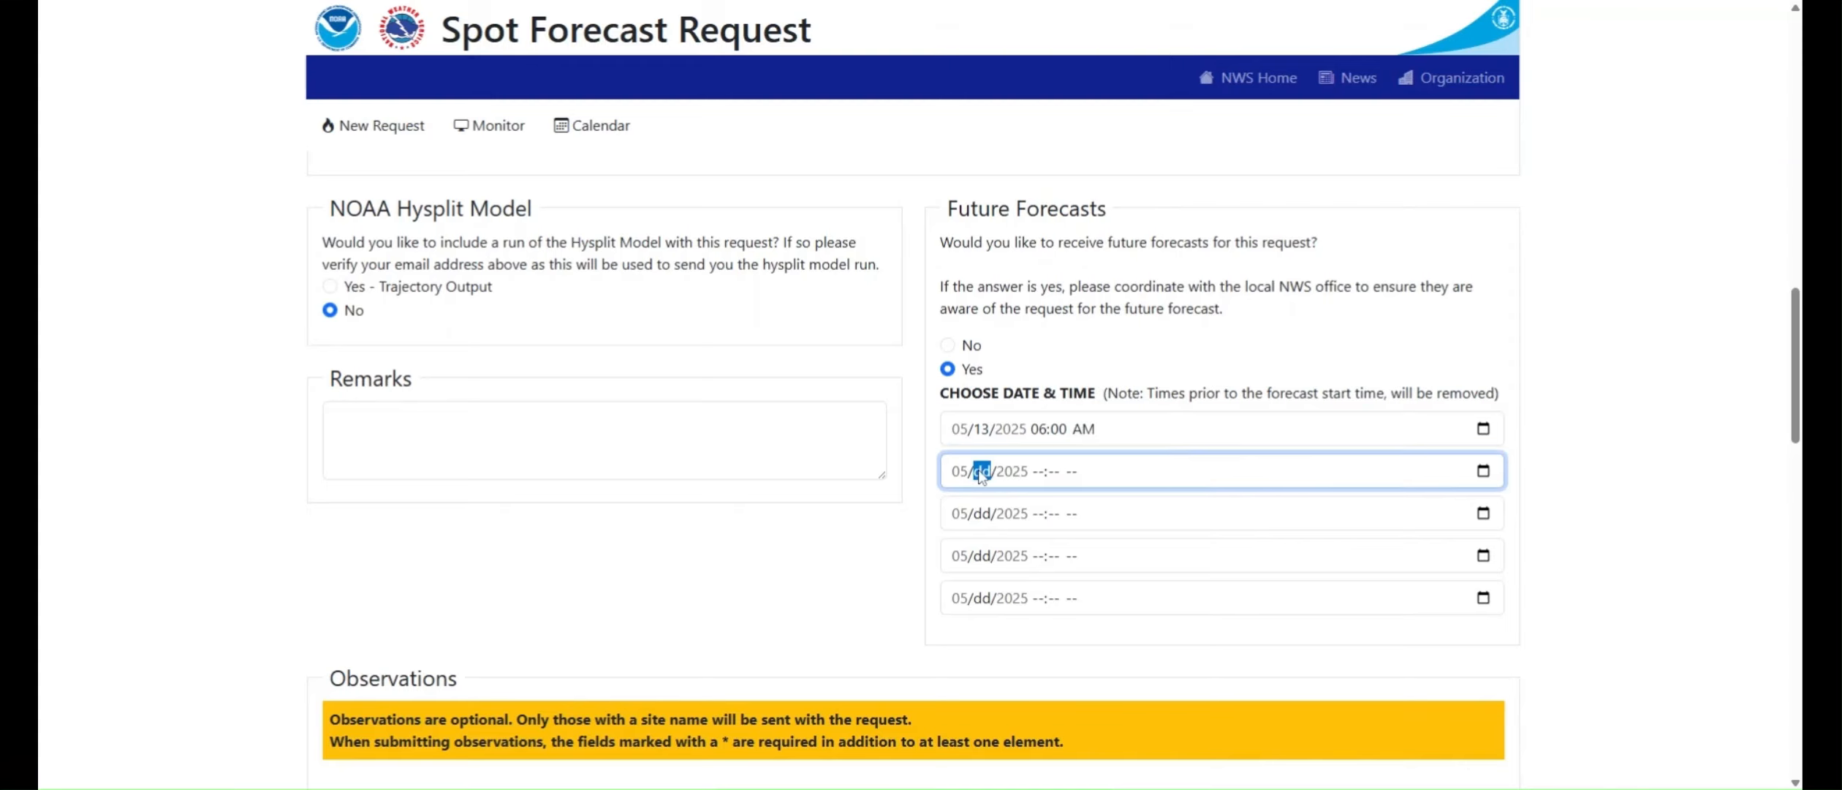
{"action": "type", "text": "140600"}
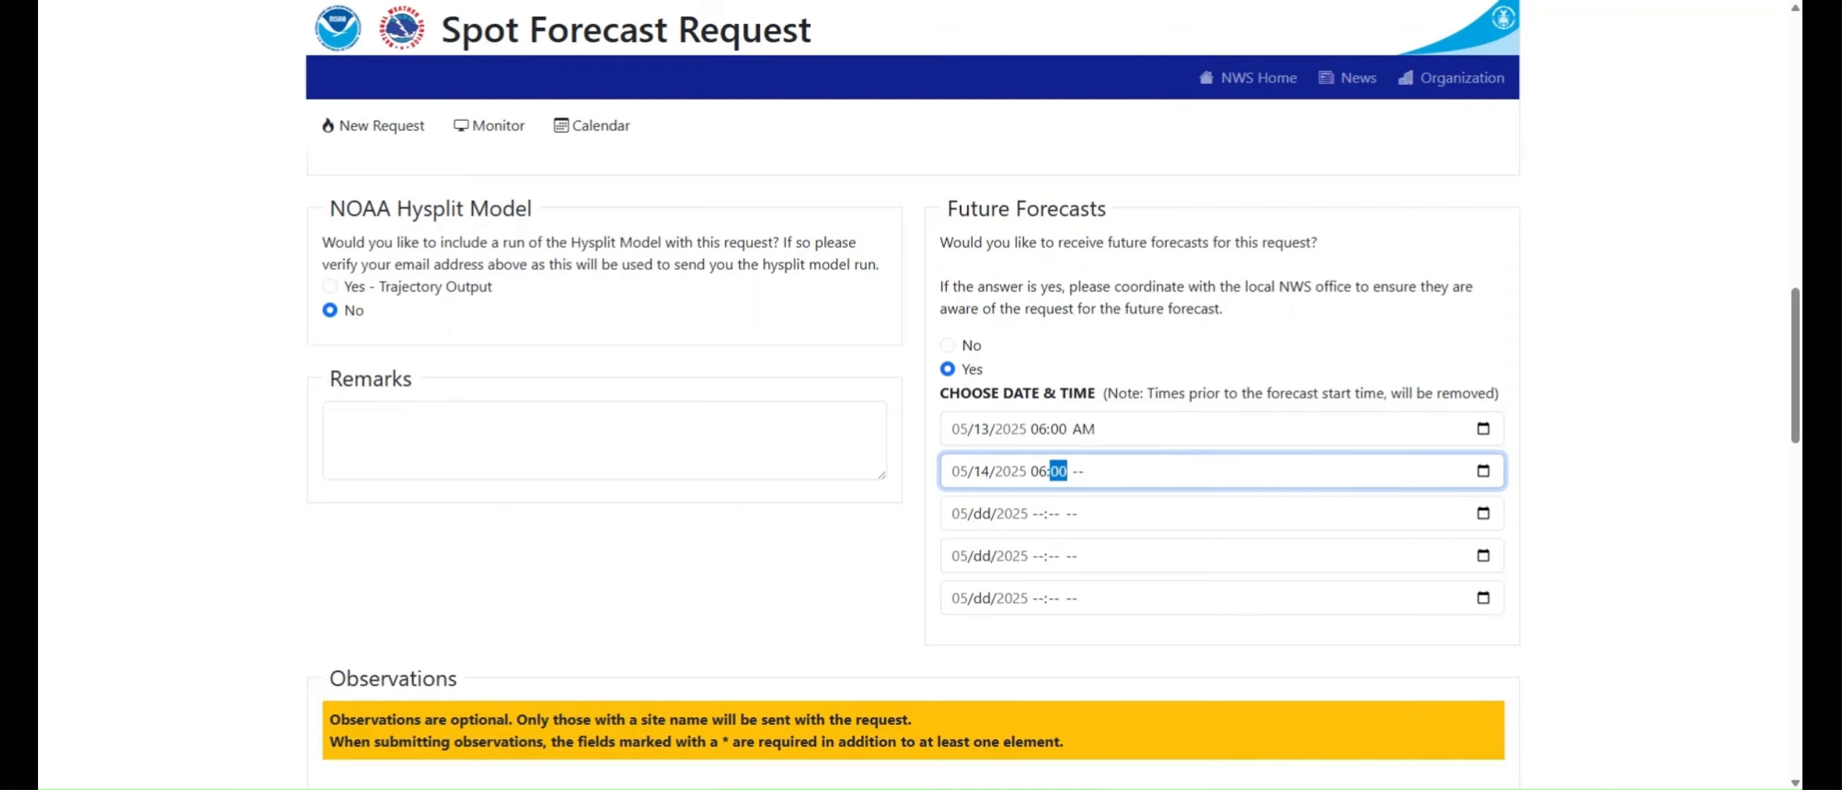
{"action": "type", "text": "a"}
Step: Enter the request remark "Winds greater than 20 mph will be a problem when combined with humidity below 10%."
{"action": "left_click", "coordinate": [366, 443]}
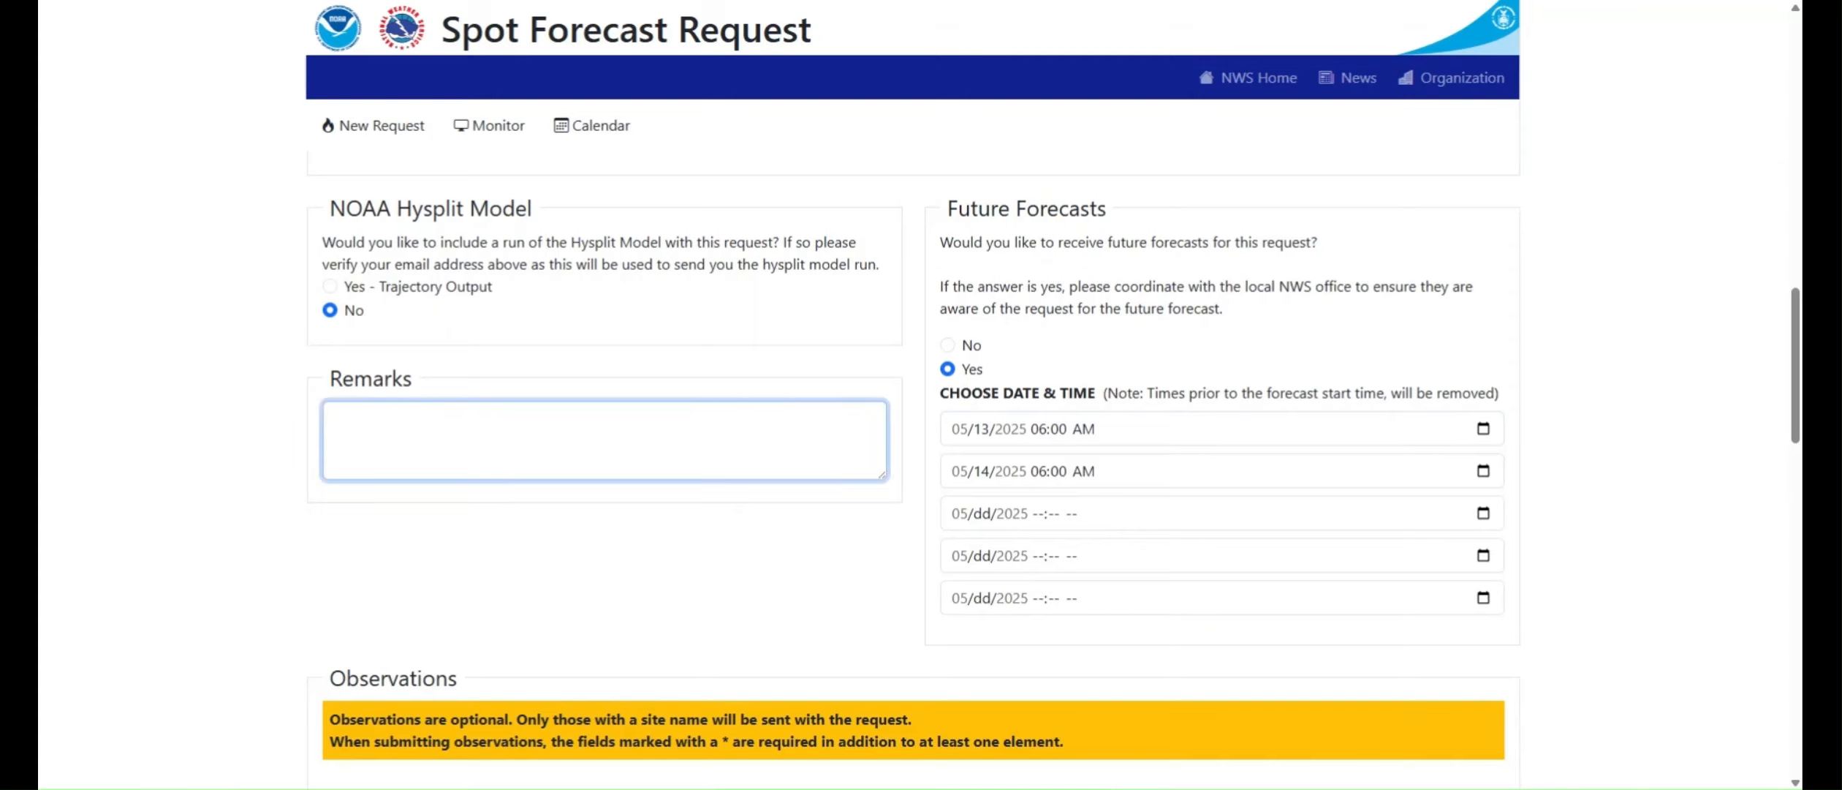
{"action": "type", "text": "Winds greater than 20 mph will be"}
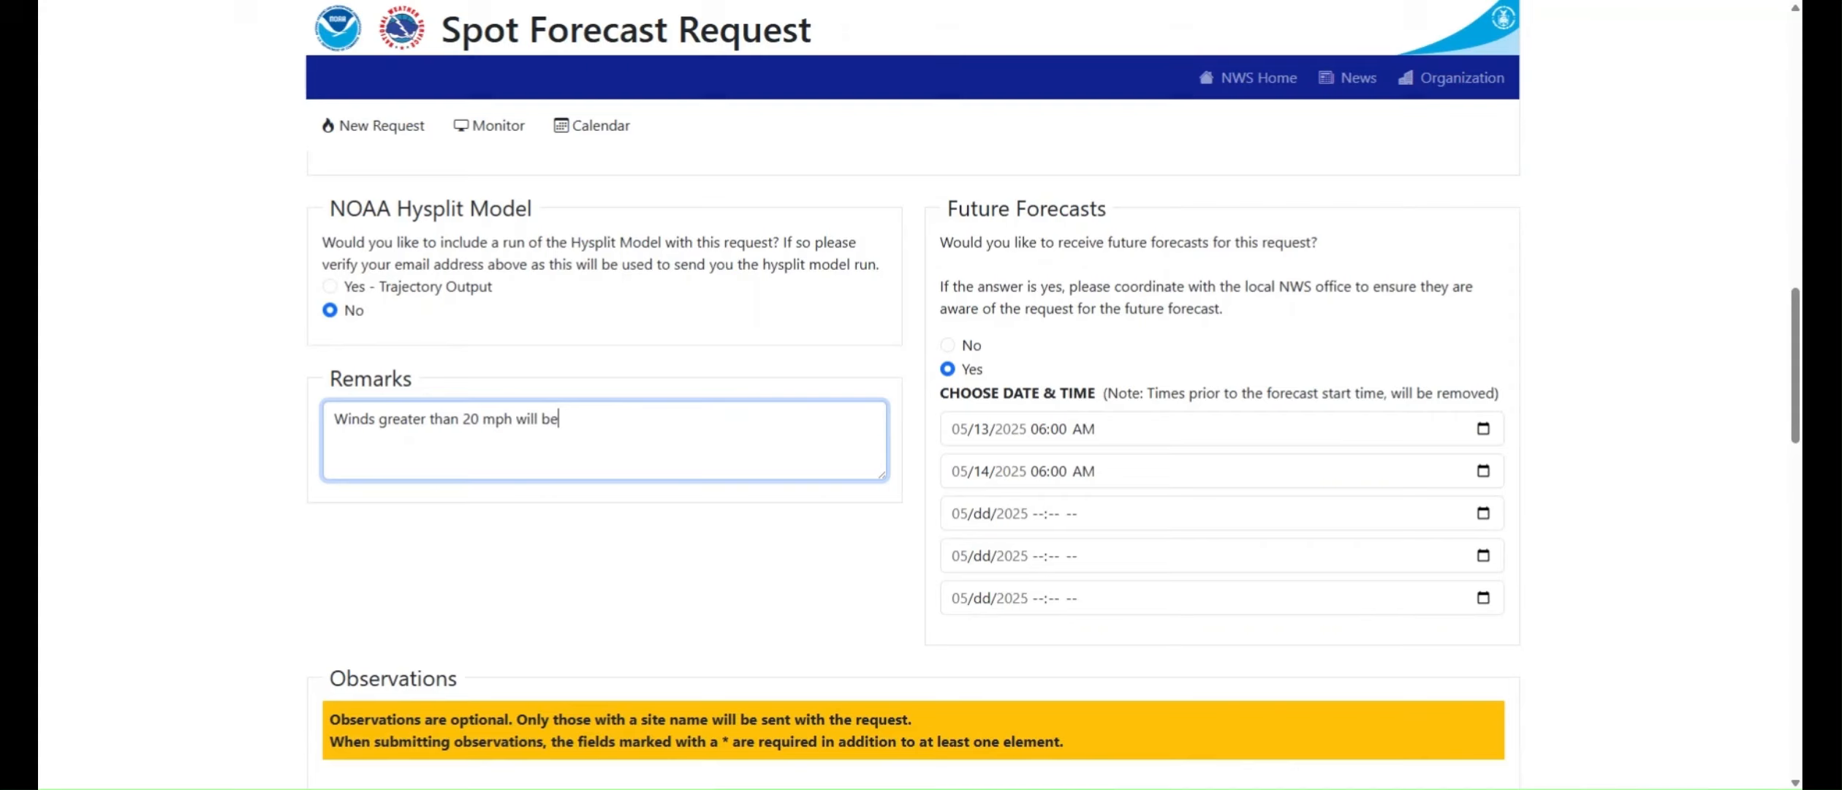
{"action": "type", "text": " a problem when combined "}
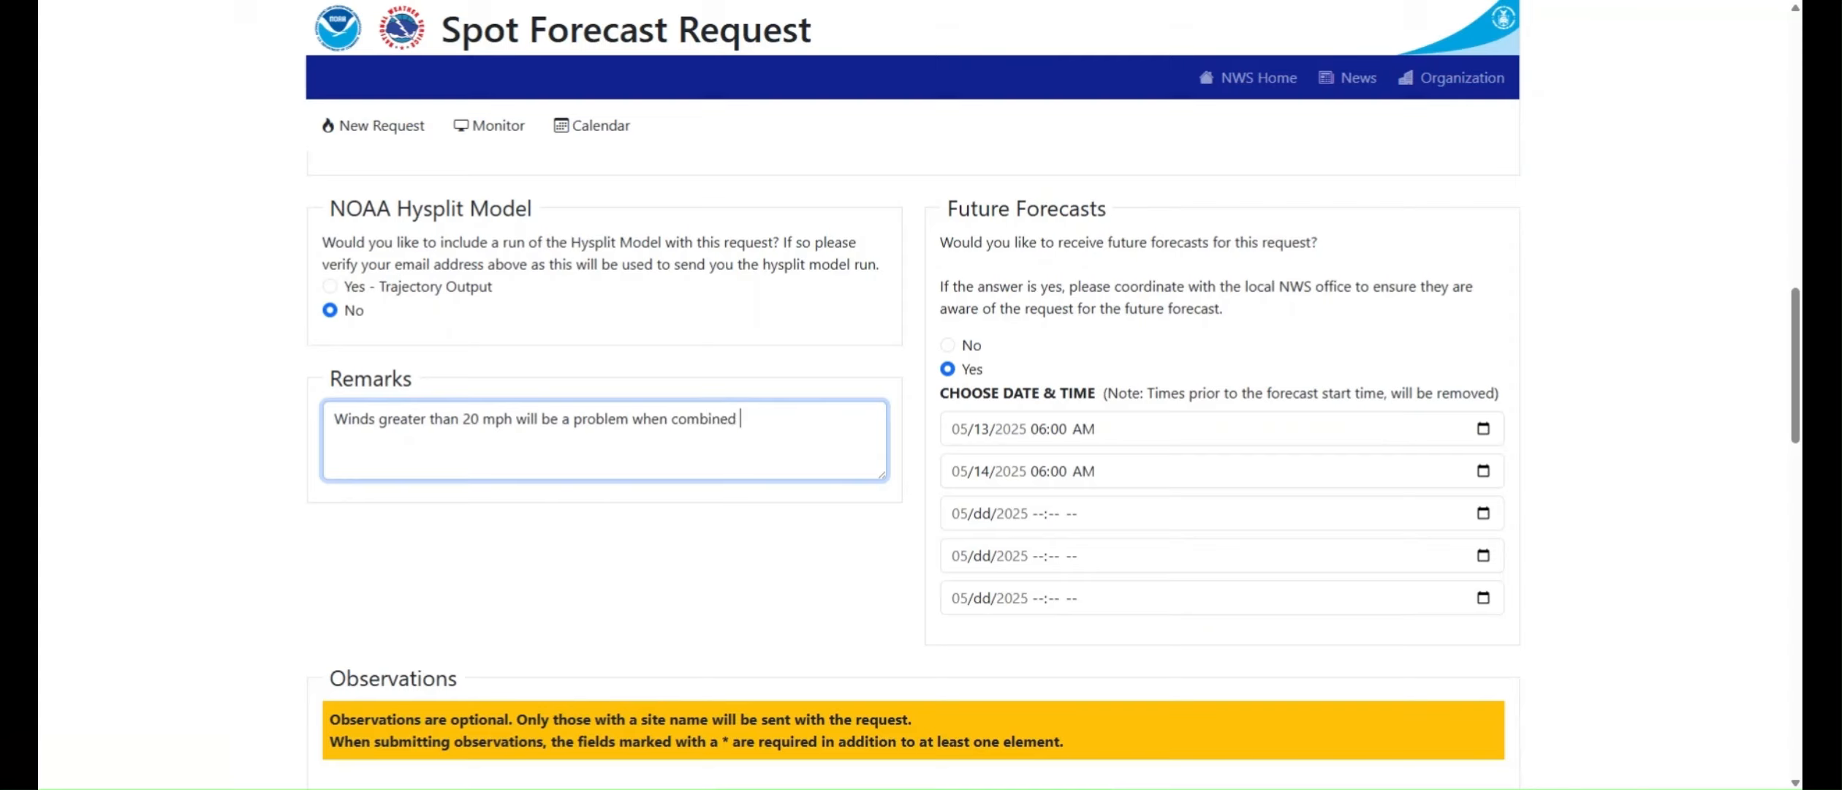
{"action": "type", "text": "with humidity below"}
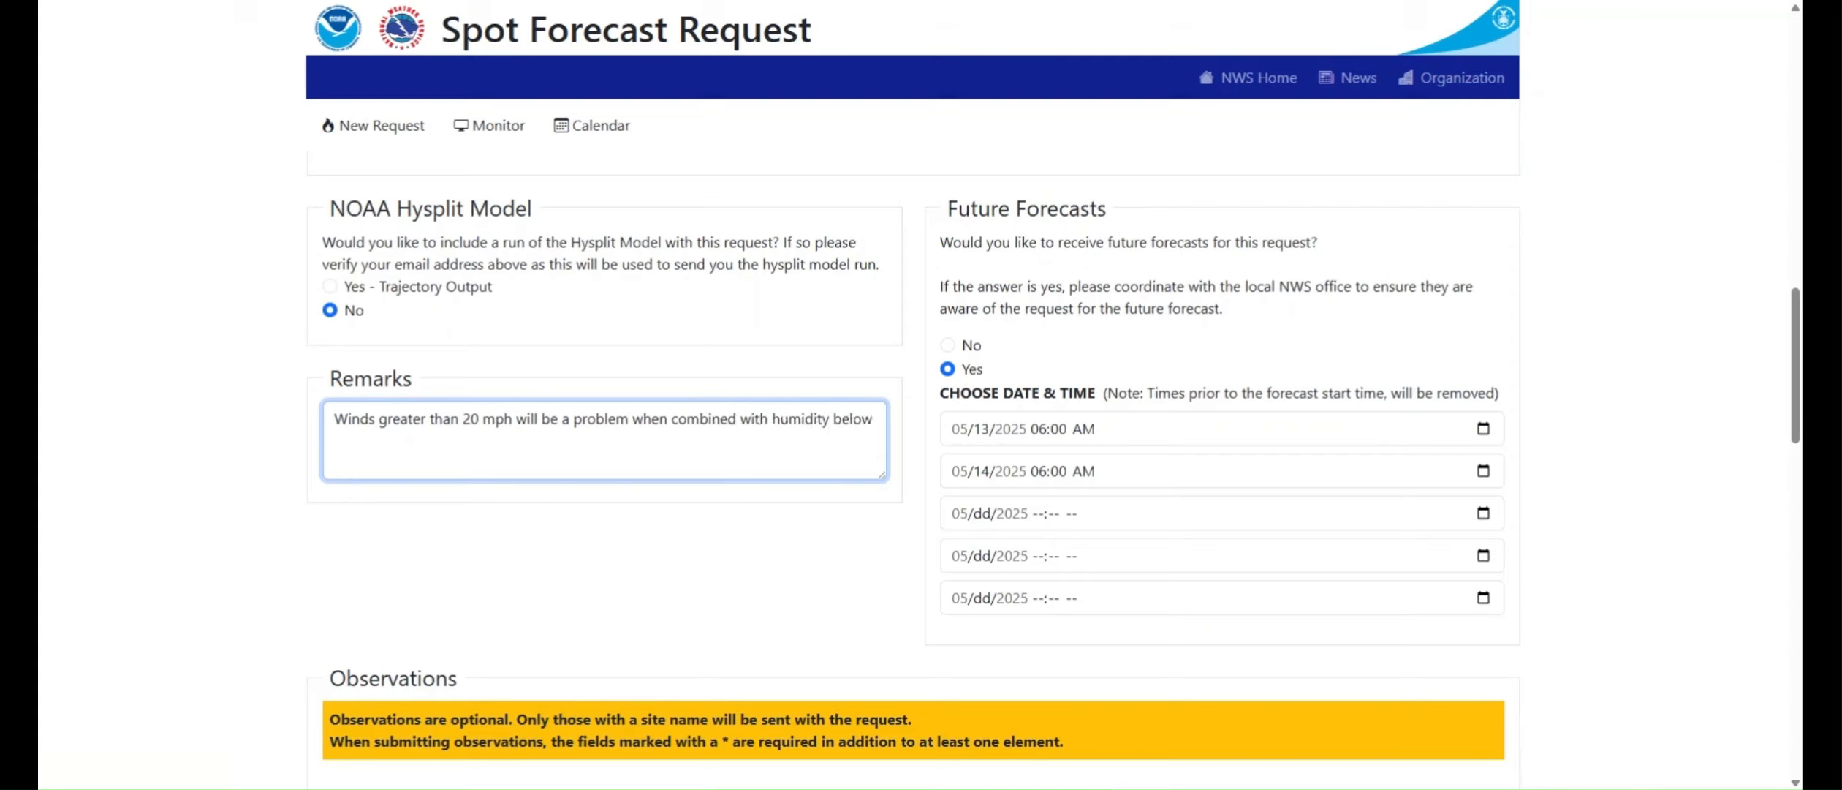
{"action": "type", "text": " 10%."}
Step: Submit the spot forecast request, leaving all optional observations blank
{"action": "scroll", "coordinate": [280, 503], "scroll_direction": "down", "scroll_amount": 2}
{"action": "scroll", "coordinate": [280, 503], "scroll_direction": "down", "scroll_amount": 4}
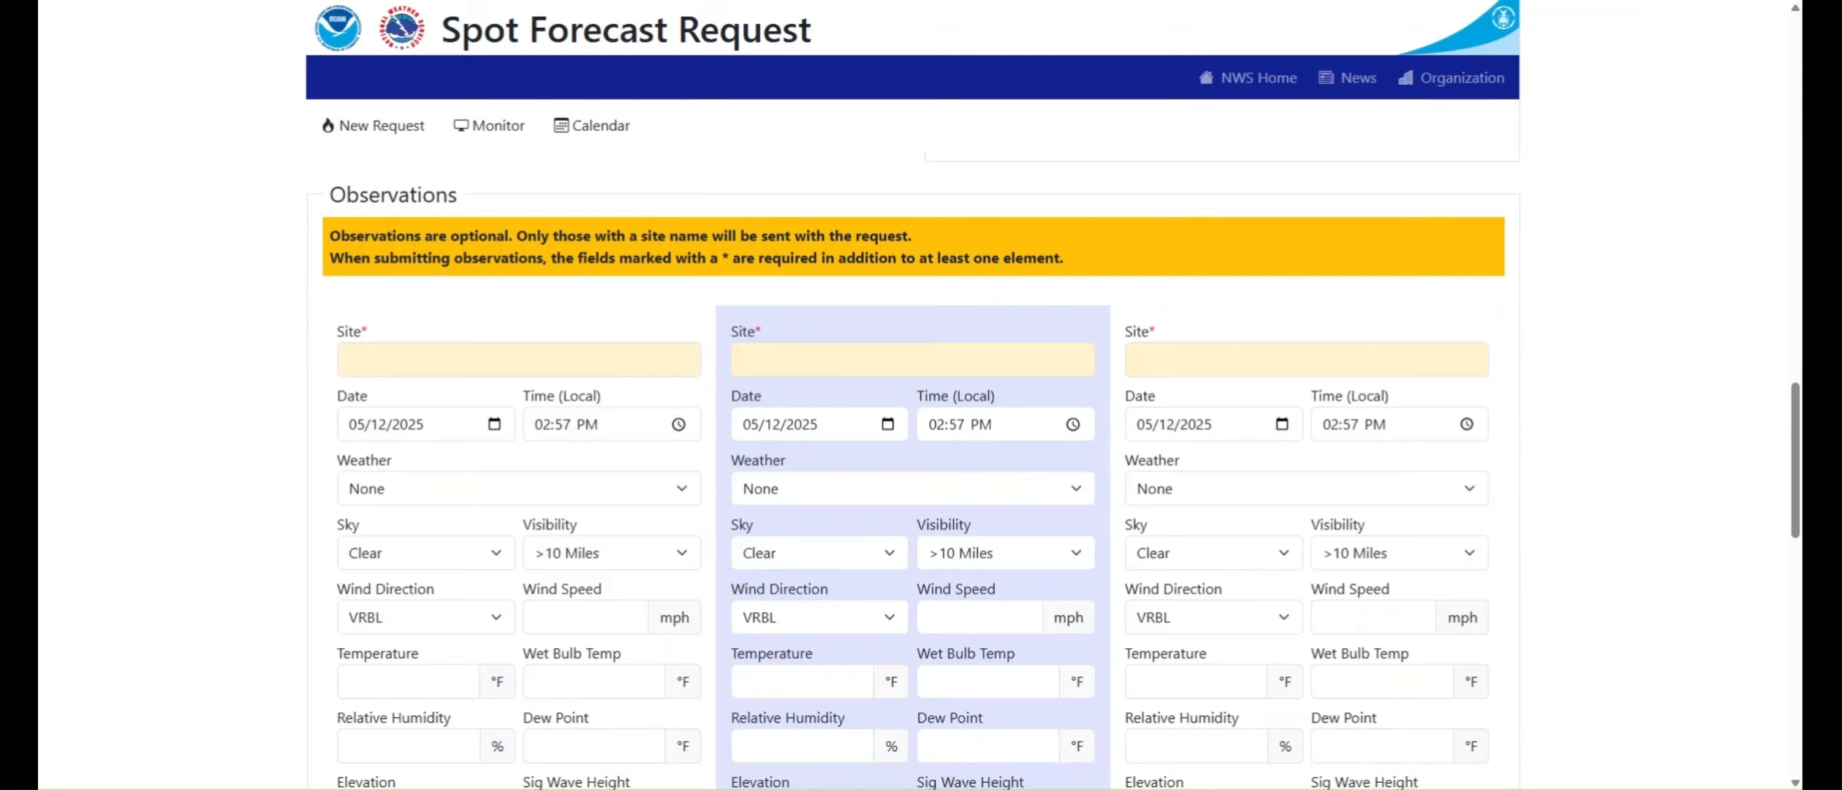
{"action": "scroll", "coordinate": [160, 375], "scroll_direction": "down", "scroll_amount": 3}
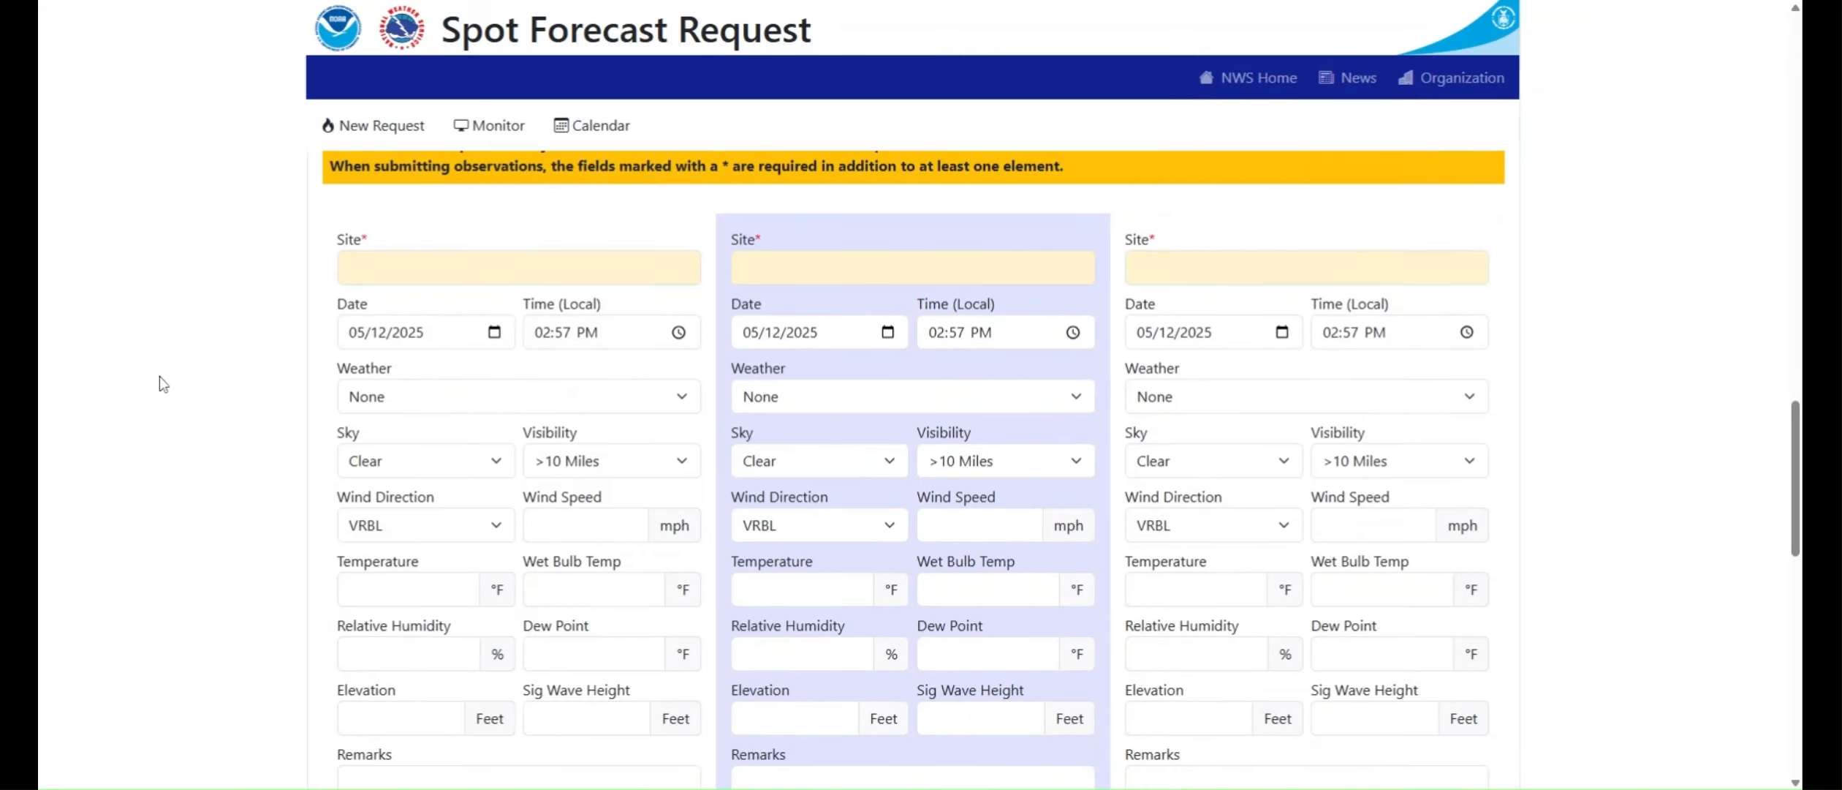
{"action": "scroll", "coordinate": [160, 376], "scroll_direction": "down", "scroll_amount": 6}
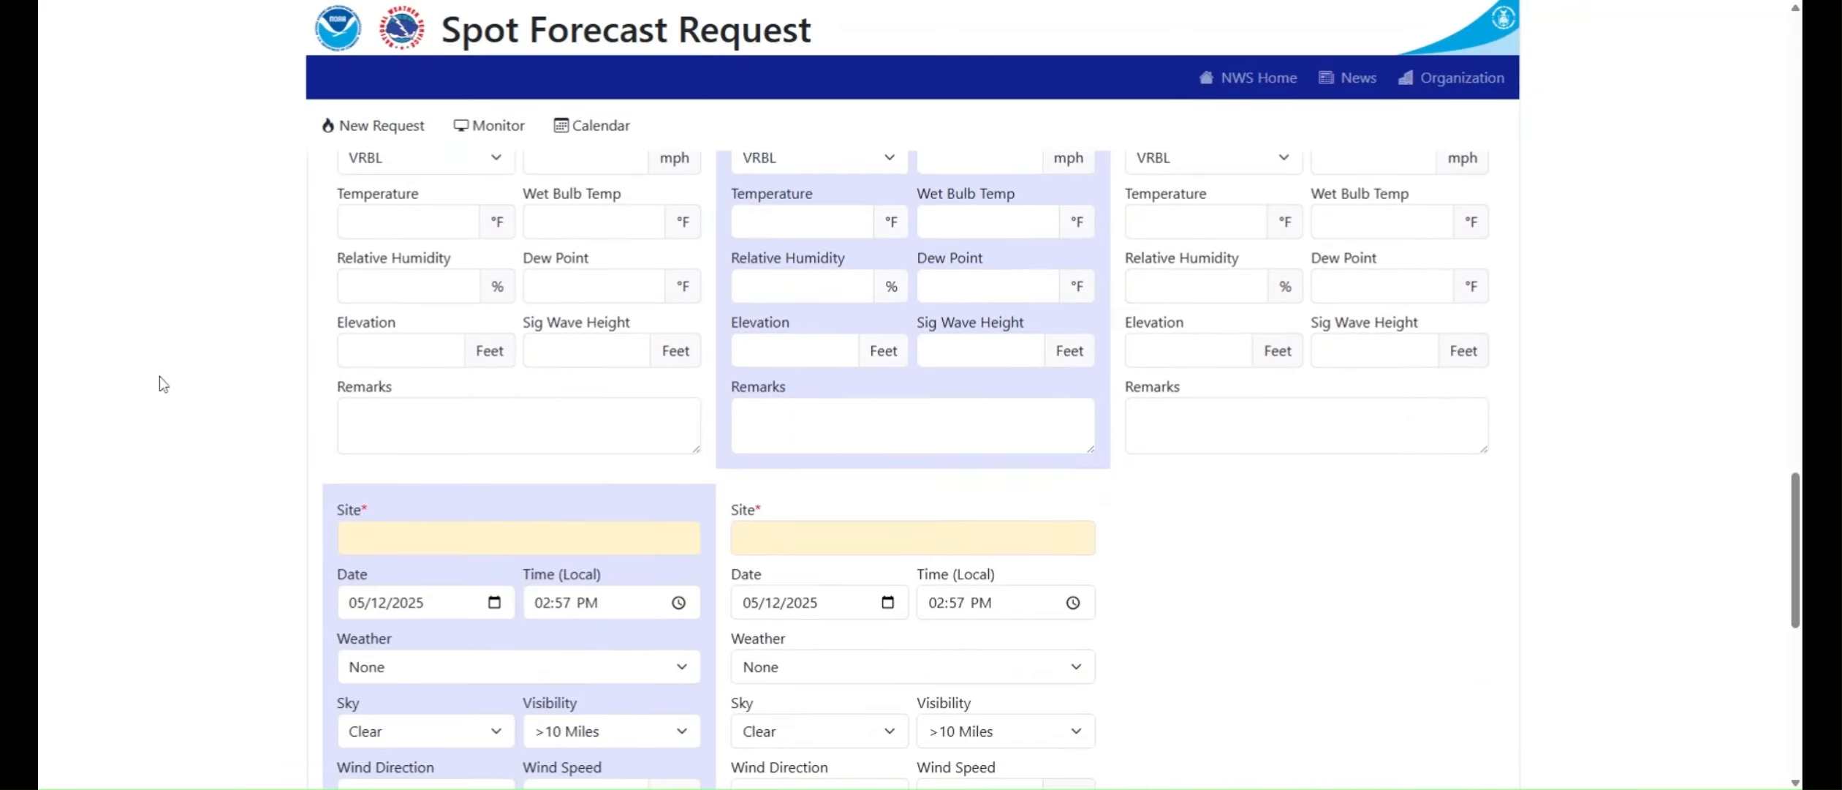
{"action": "scroll", "coordinate": [160, 375], "scroll_direction": "down", "scroll_amount": 3}
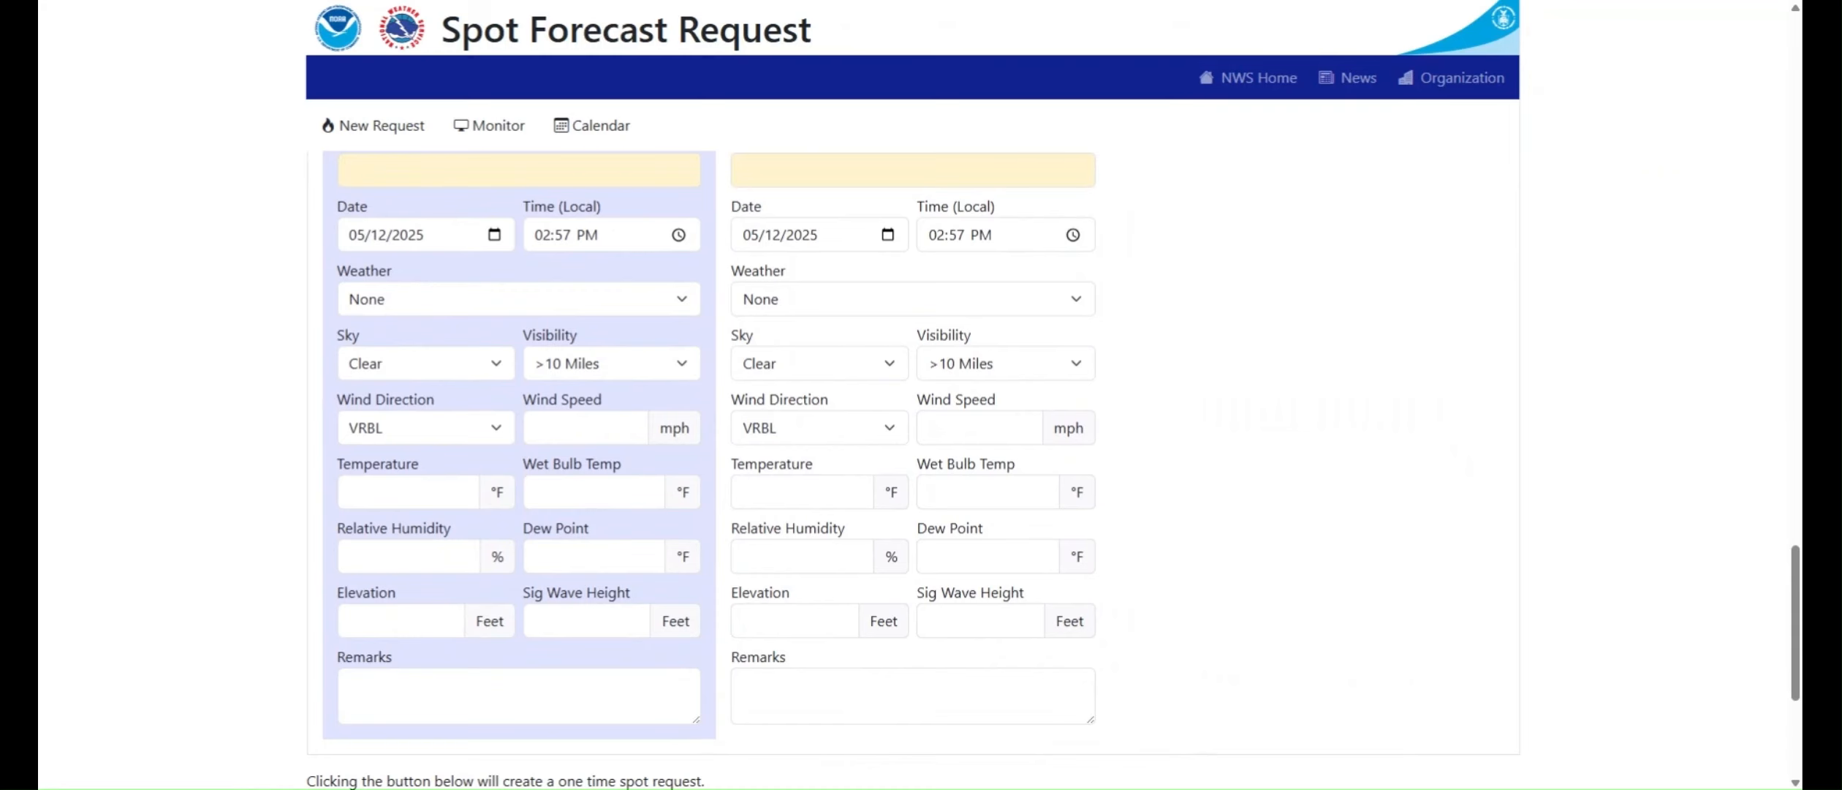
{"action": "scroll", "coordinate": [162, 383], "scroll_direction": "down", "scroll_amount": 1}
{"action": "scroll", "coordinate": [162, 383], "scroll_direction": "down", "scroll_amount": 1}
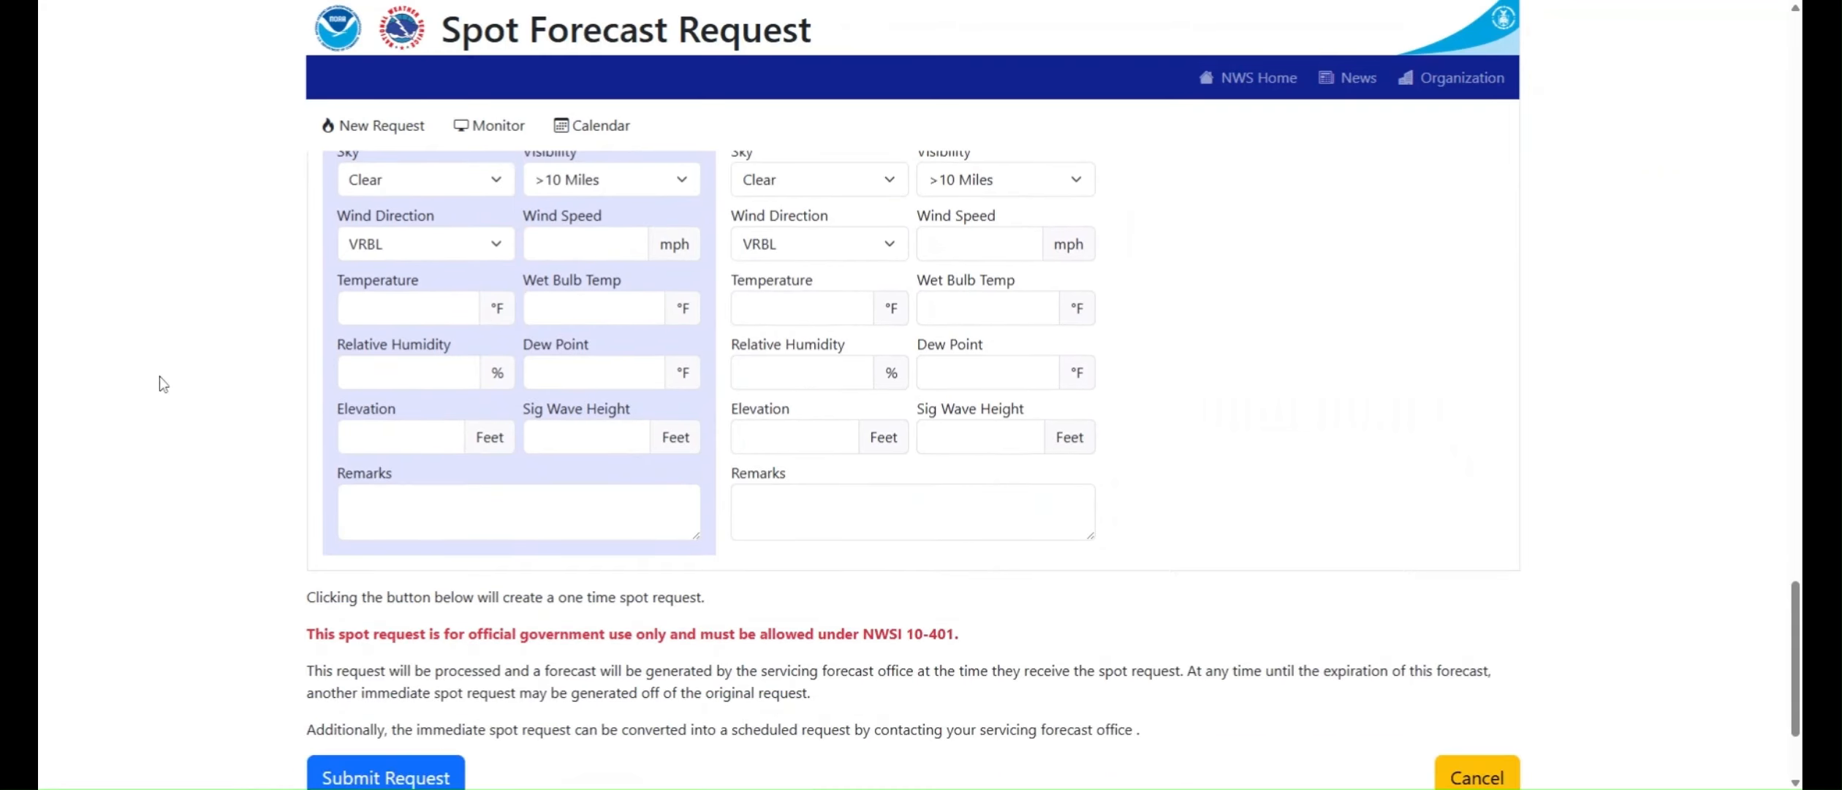
{"action": "scroll", "coordinate": [162, 383], "scroll_direction": "down", "scroll_amount": 1}
{"action": "scroll", "coordinate": [162, 383], "scroll_direction": "up", "scroll_amount": 1}
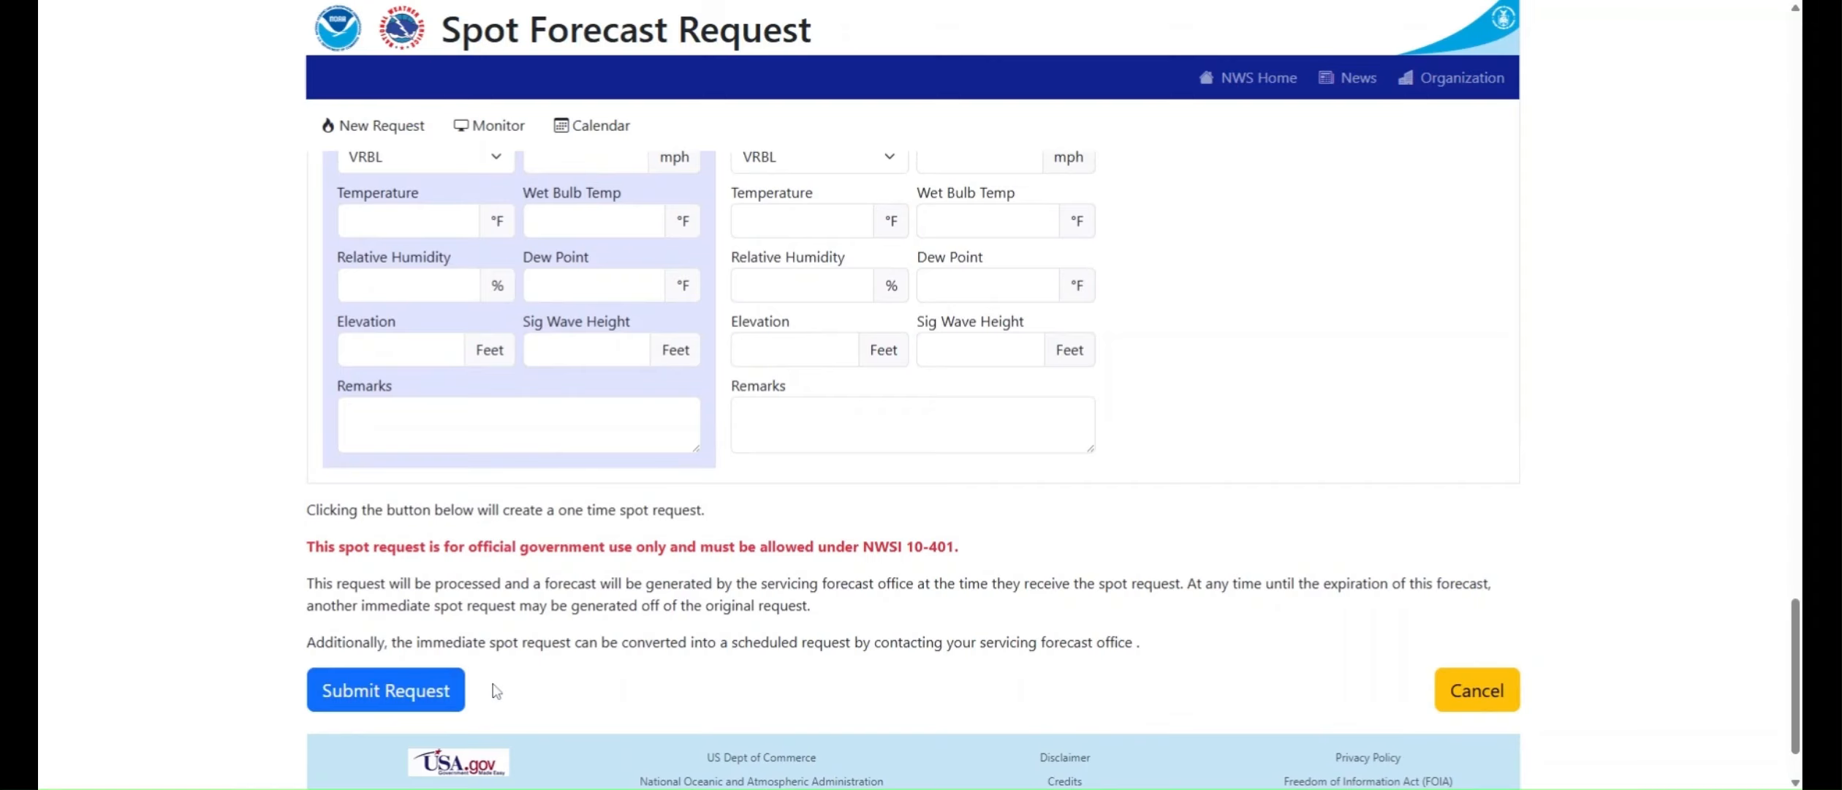
{"action": "left_click", "coordinate": [373, 686]}
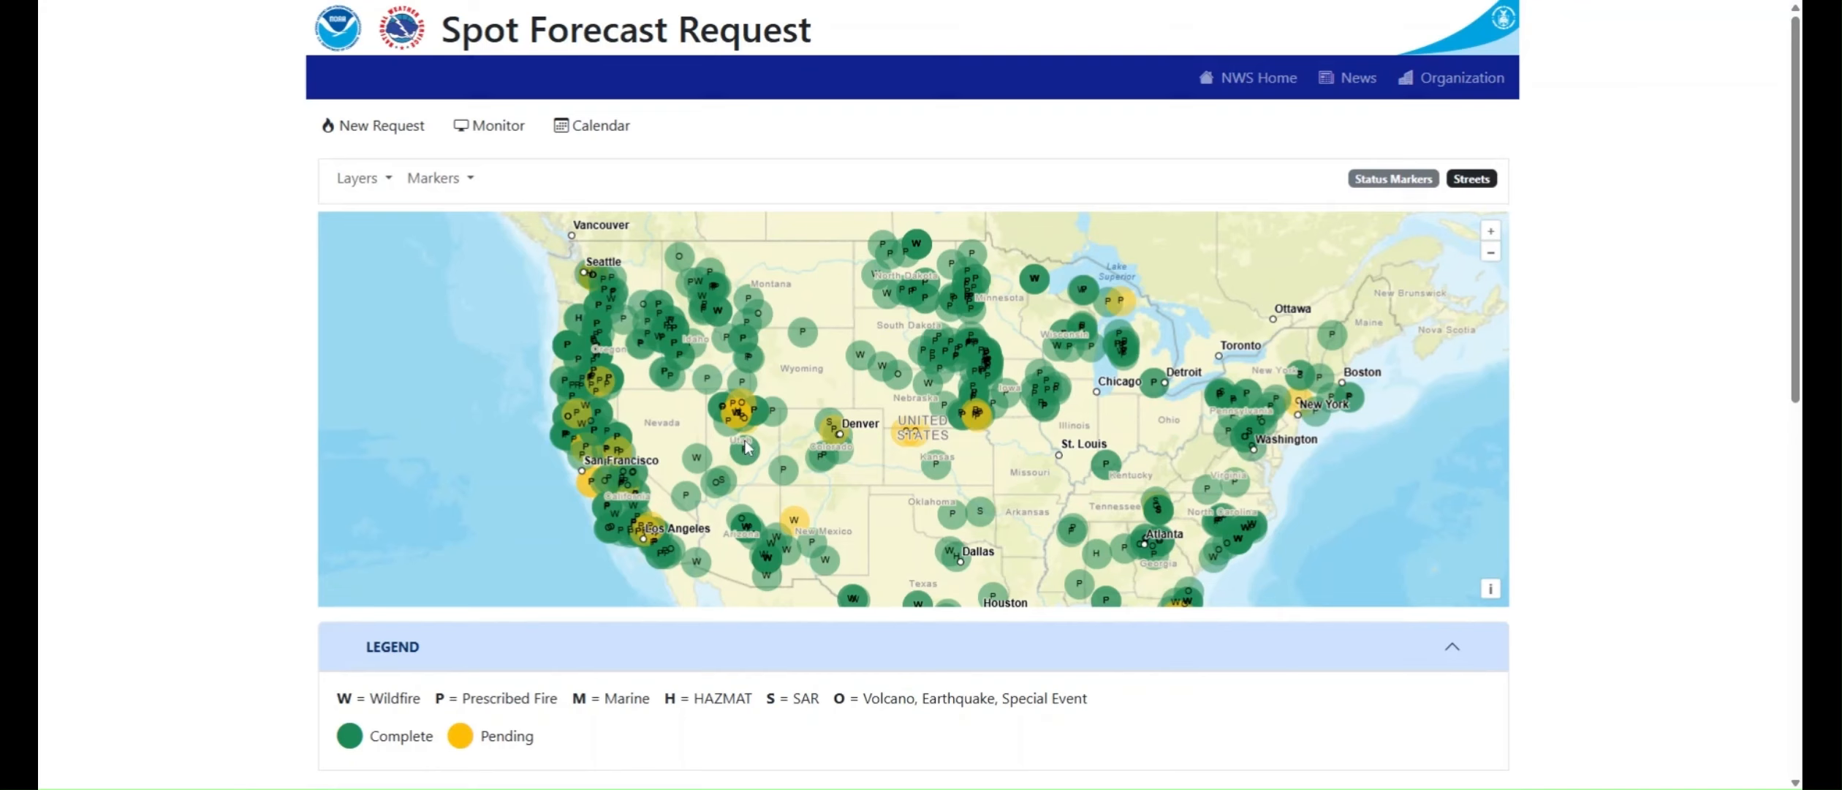
Step: Inspect the pending Test NWS Spot wildfire marker near Salt Lake City on the map and the list of spot requests
{"action": "scroll", "coordinate": [742, 431], "scroll_direction": "up", "scroll_amount": 1}
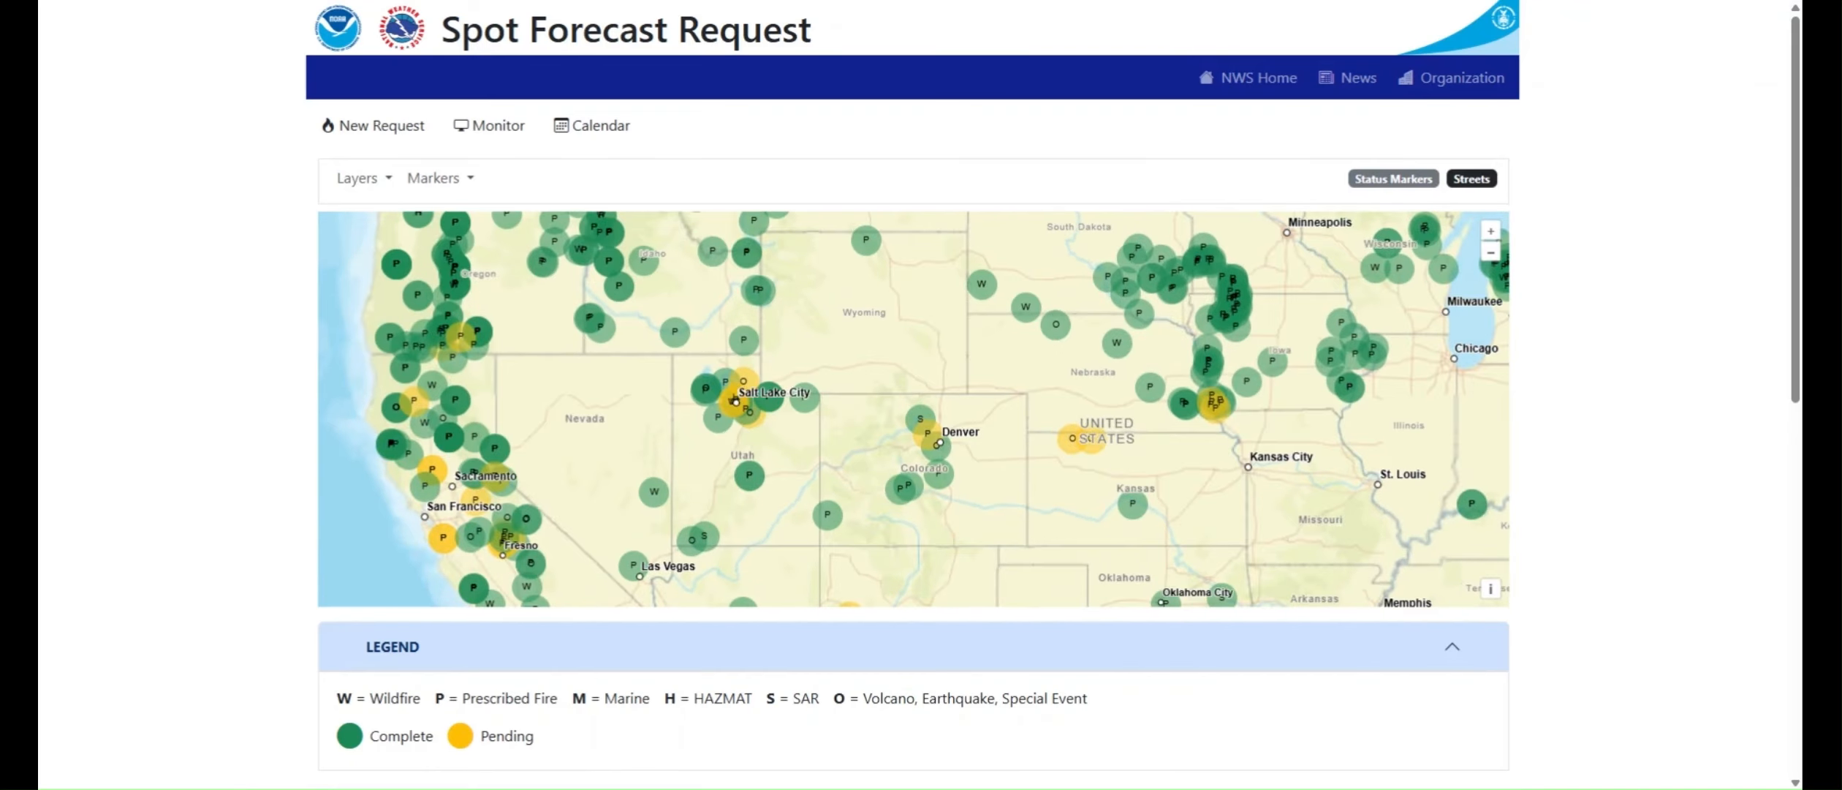
{"action": "scroll", "coordinate": [731, 432], "scroll_direction": "up", "scroll_amount": 1}
{"action": "scroll", "coordinate": [716, 428], "scroll_direction": "up", "scroll_amount": 1}
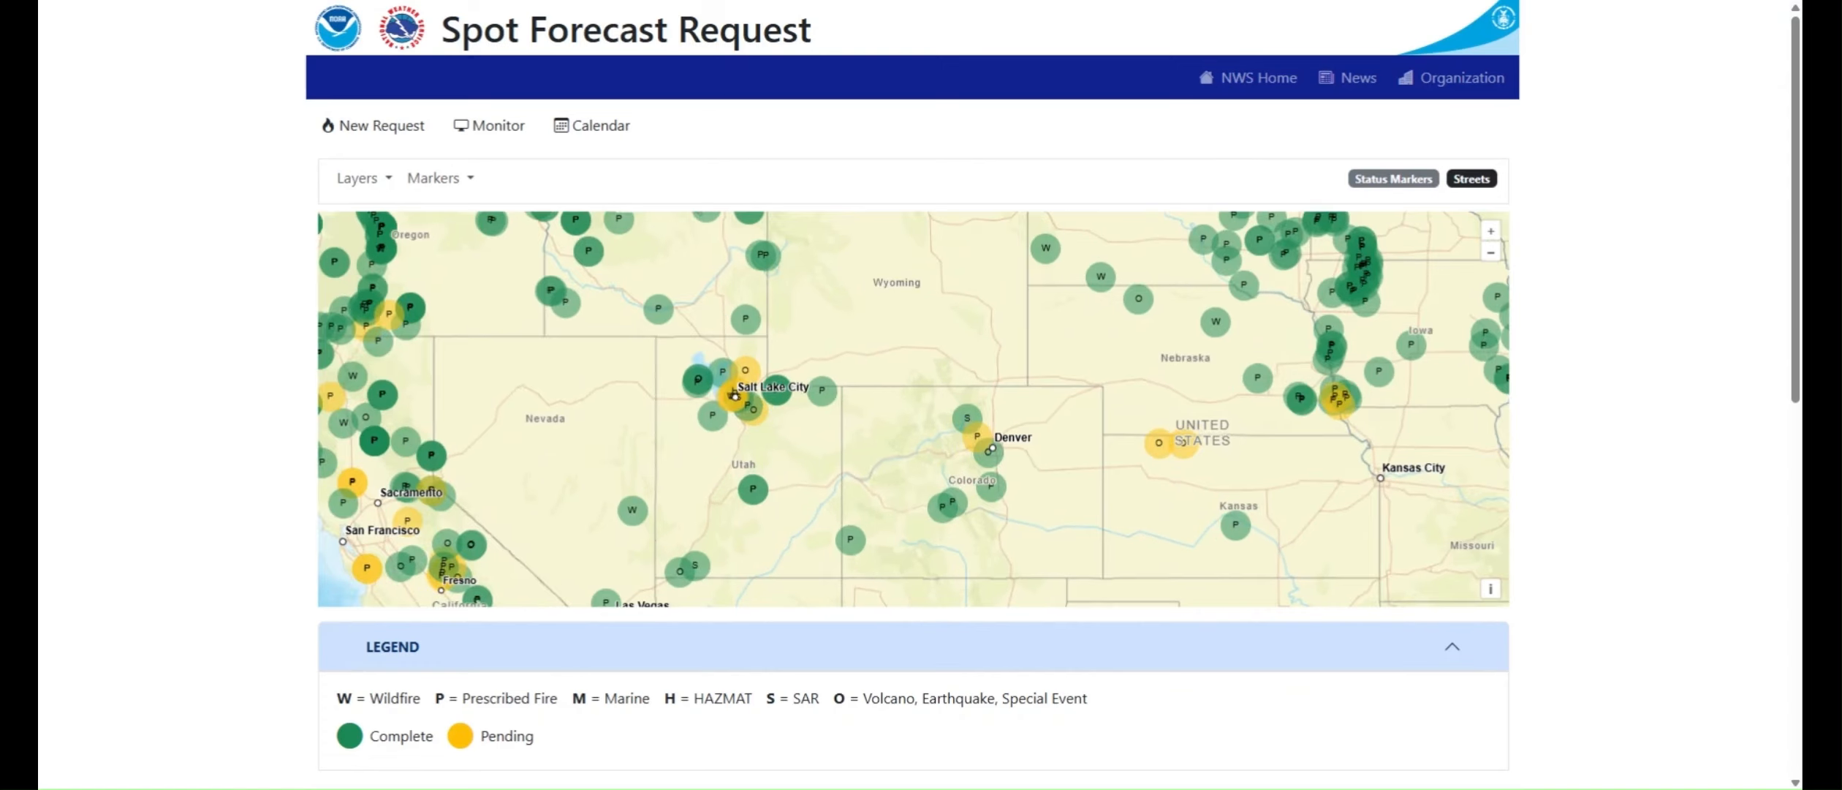
{"action": "scroll", "coordinate": [728, 416], "scroll_direction": "up", "scroll_amount": 1}
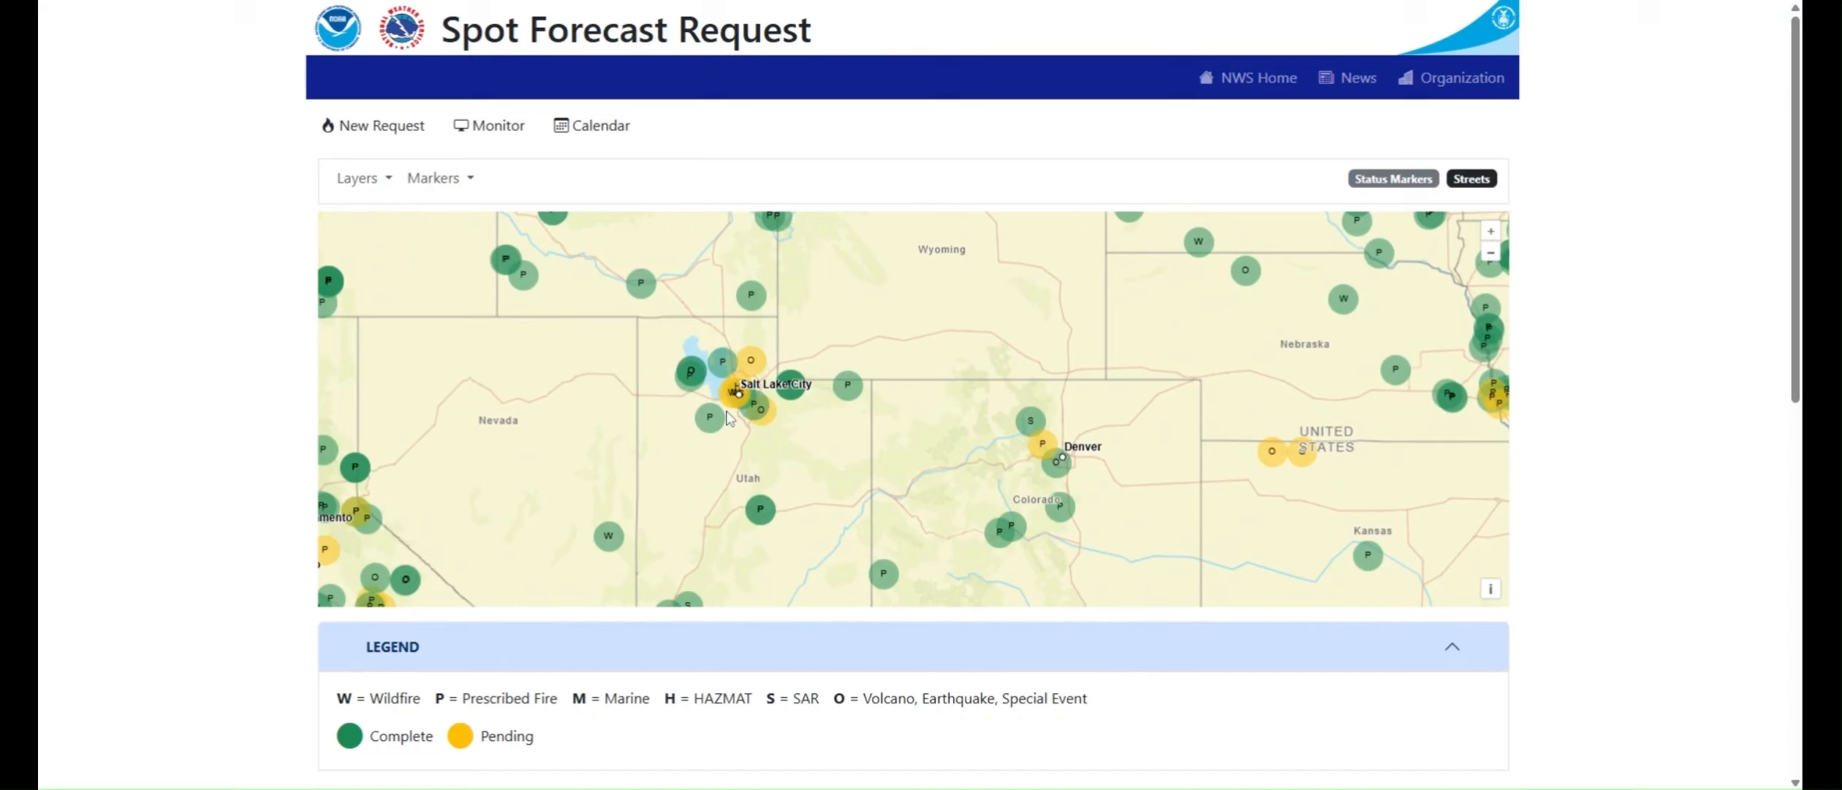
{"action": "scroll", "coordinate": [727, 411], "scroll_direction": "up", "scroll_amount": 1}
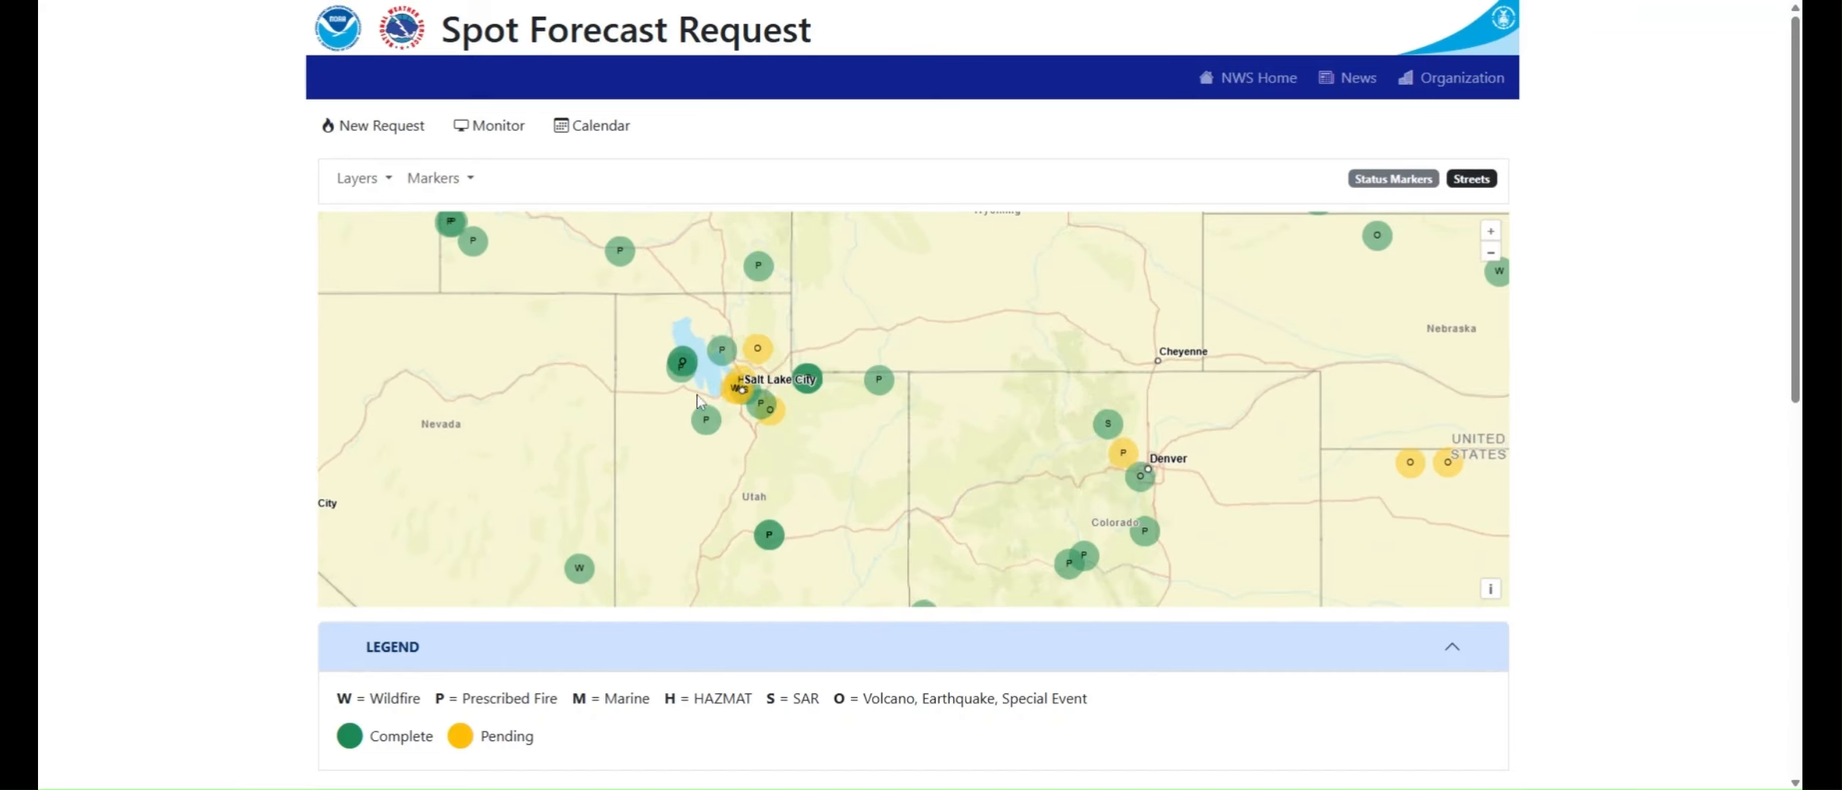
{"action": "left_click", "coordinate": [734, 392]}
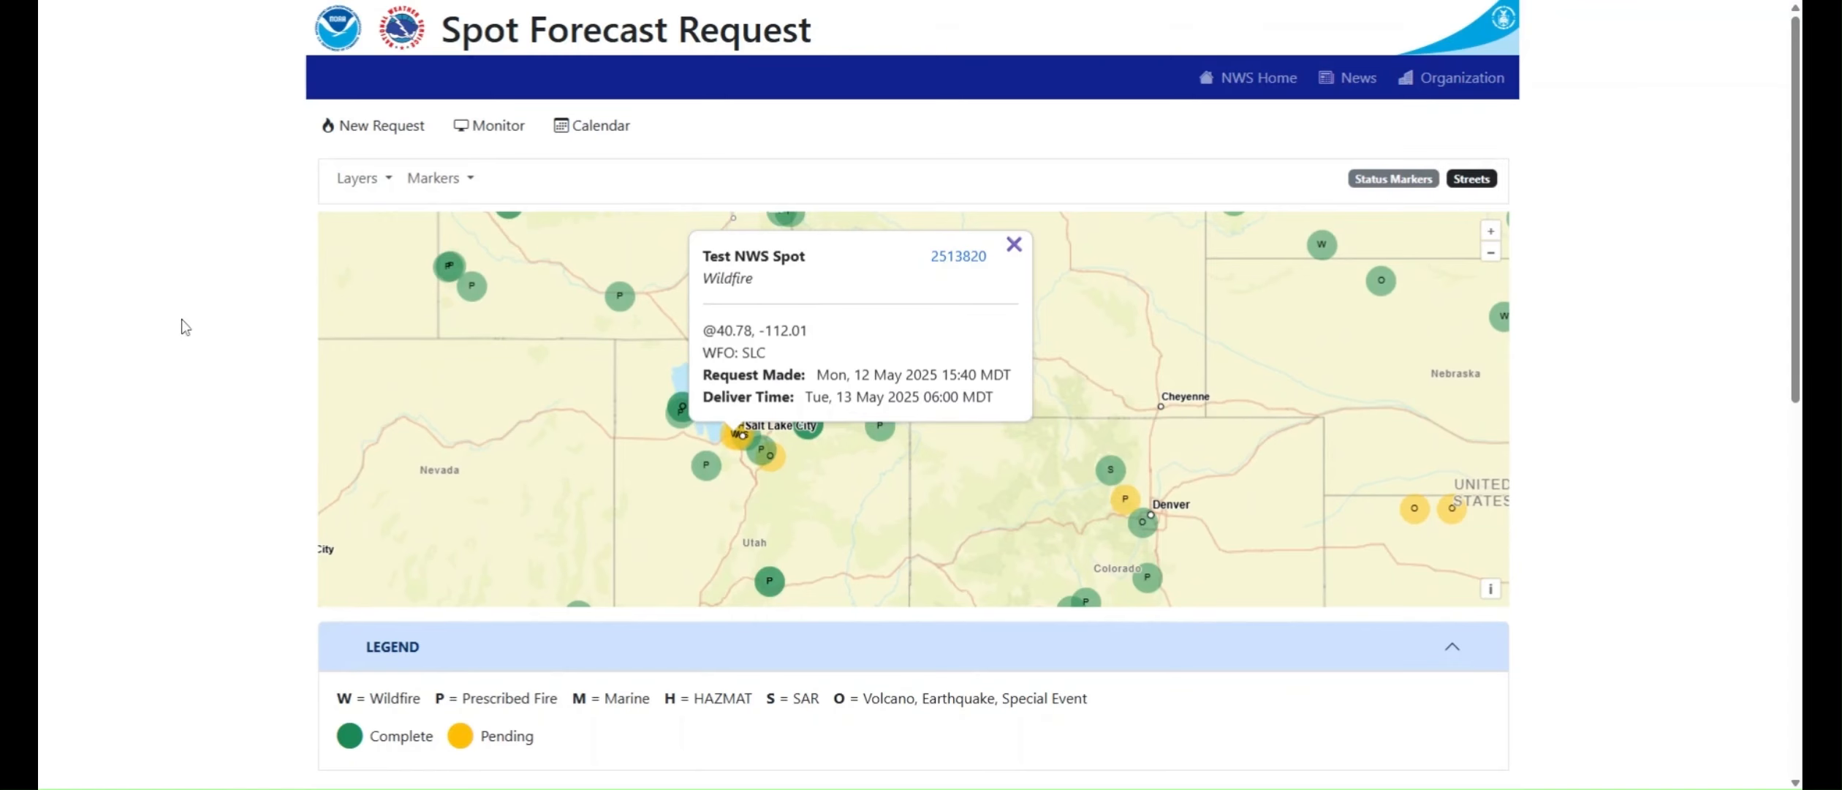
{"action": "scroll", "coordinate": [182, 318], "scroll_direction": "down", "scroll_amount": 8}
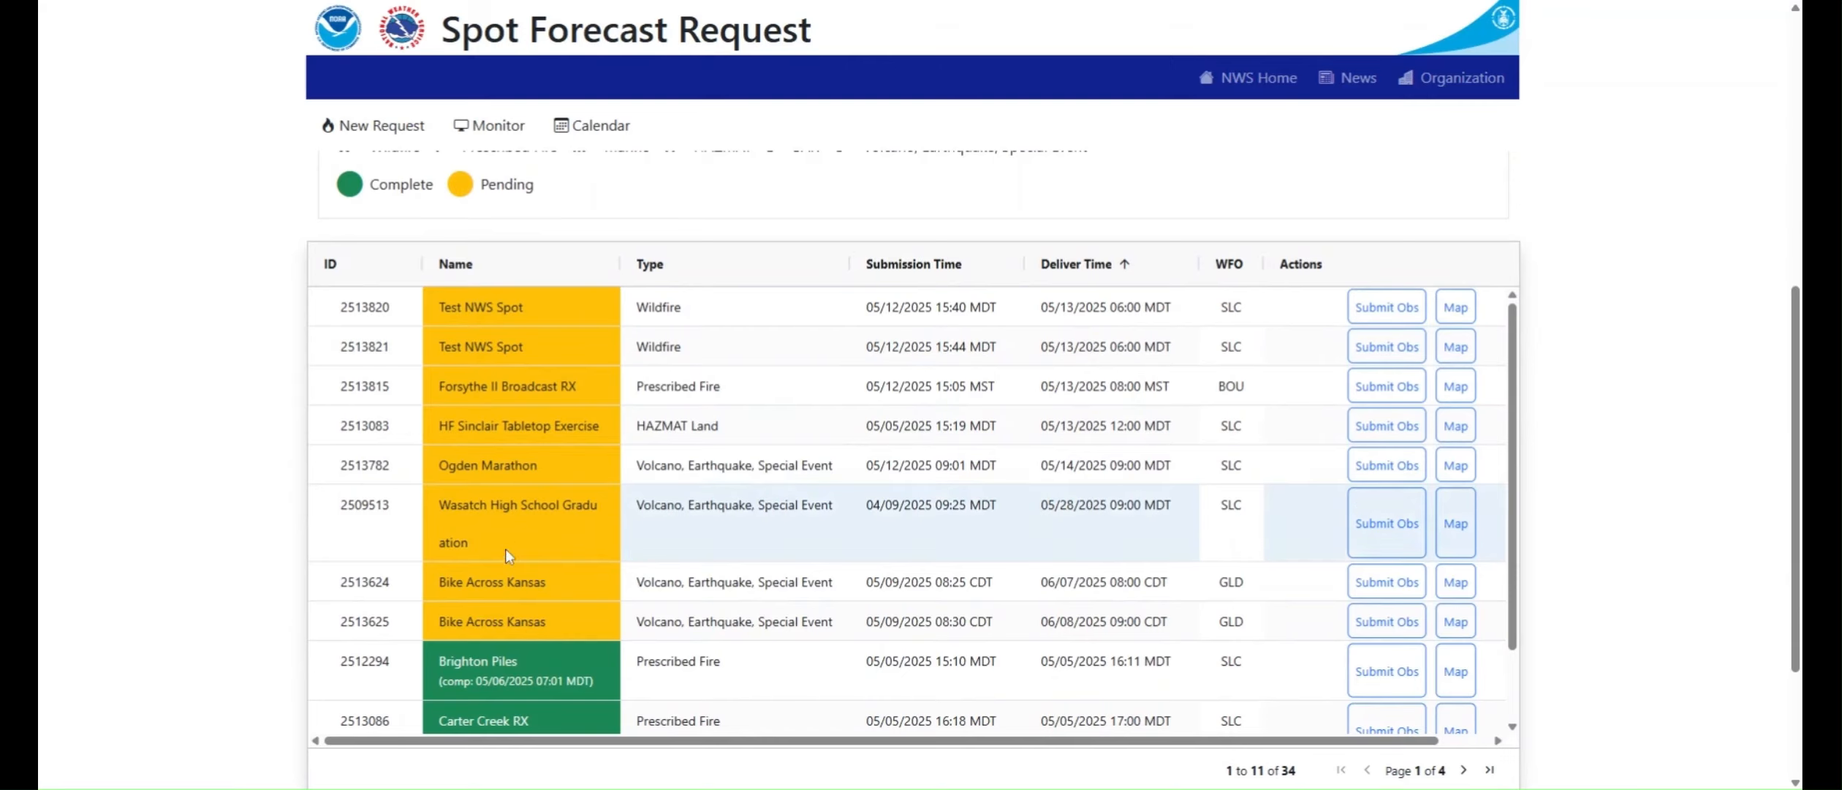
Step: Review the details and remarks of the first Test NWS Spot wildfire request, and return to the monitor page
{"action": "left_click", "coordinate": [403, 323]}
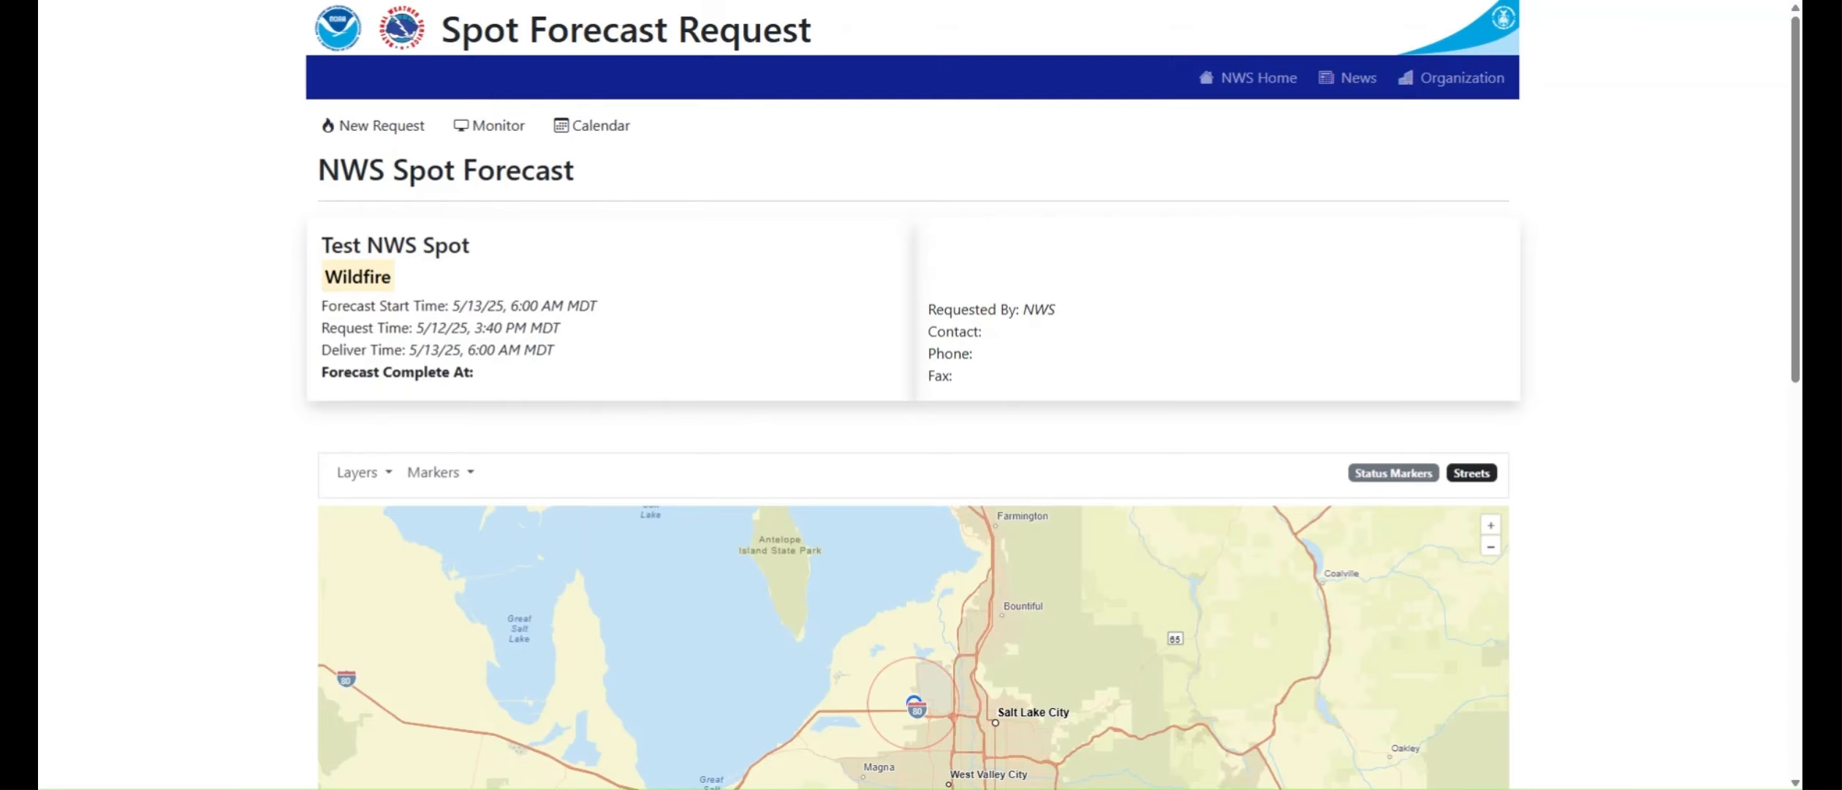
{"action": "scroll", "coordinate": [241, 465], "scroll_direction": "down", "scroll_amount": 10}
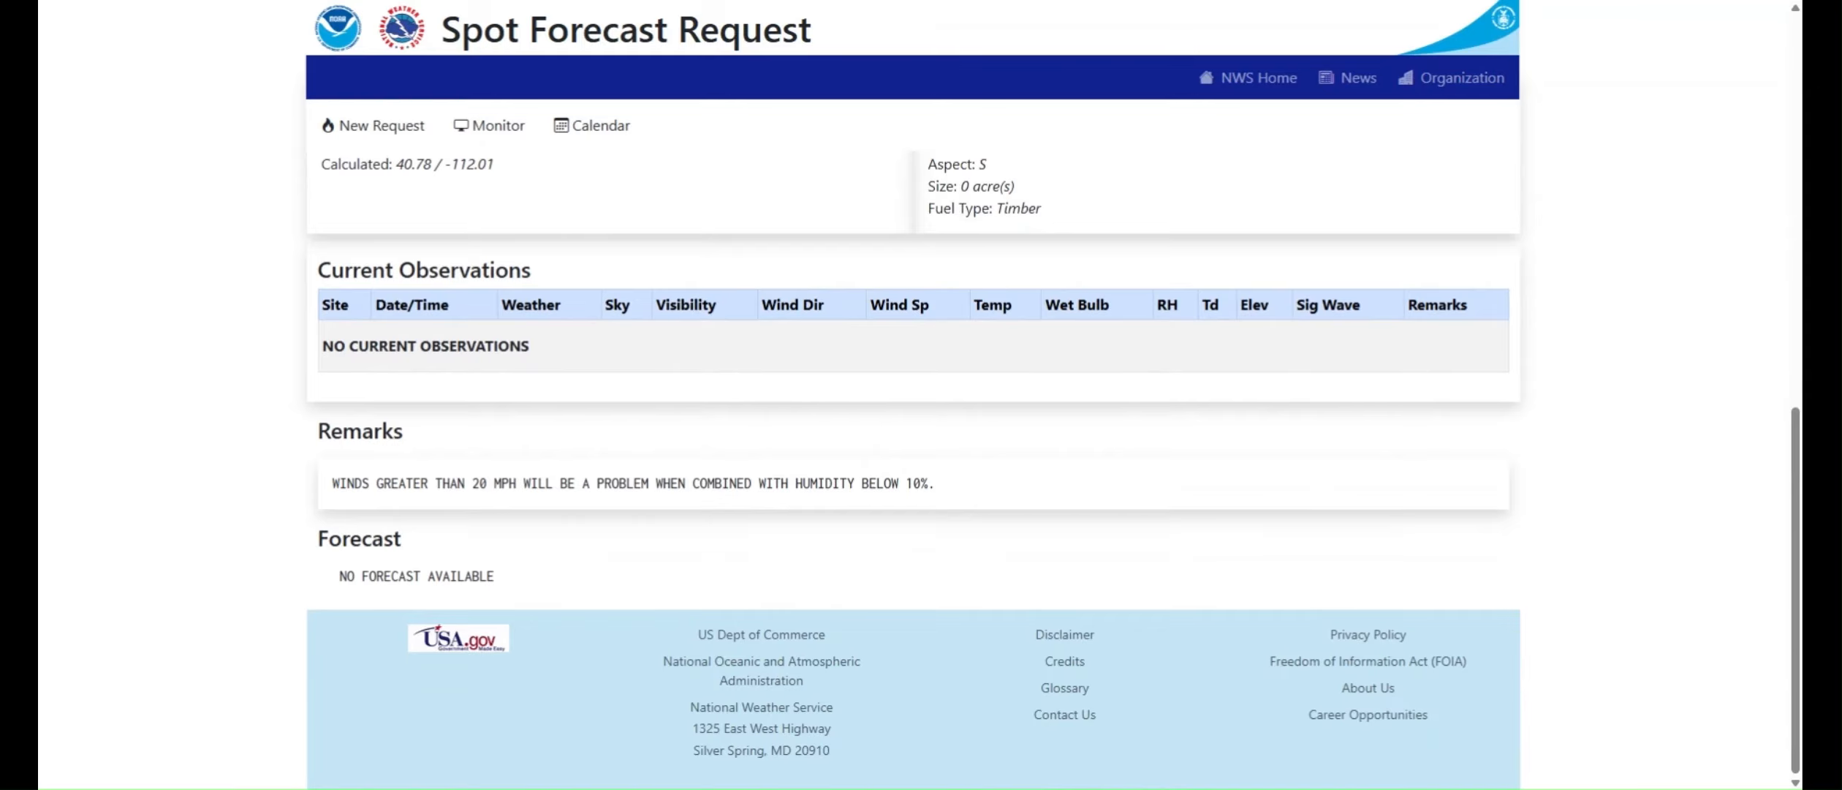
{"action": "left_click", "coordinate": [511, 133]}
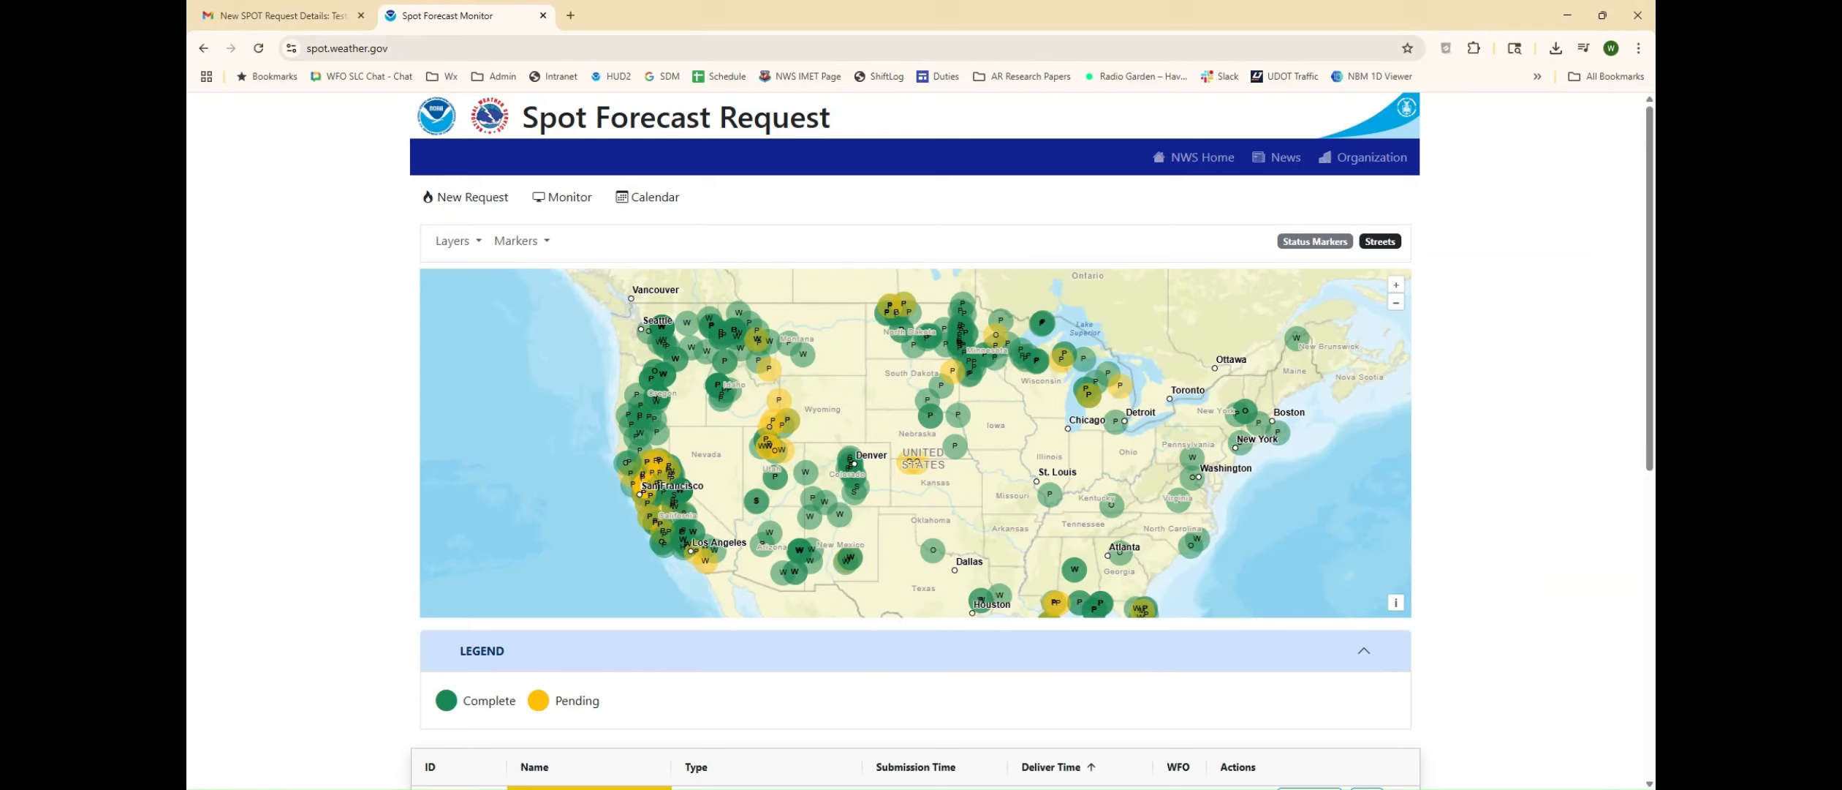
Step: Switch to Gmail, review the Test NWS Spot confirmation e-mail, and open its link for editing the request
{"action": "left_click", "coordinate": [320, 15]}
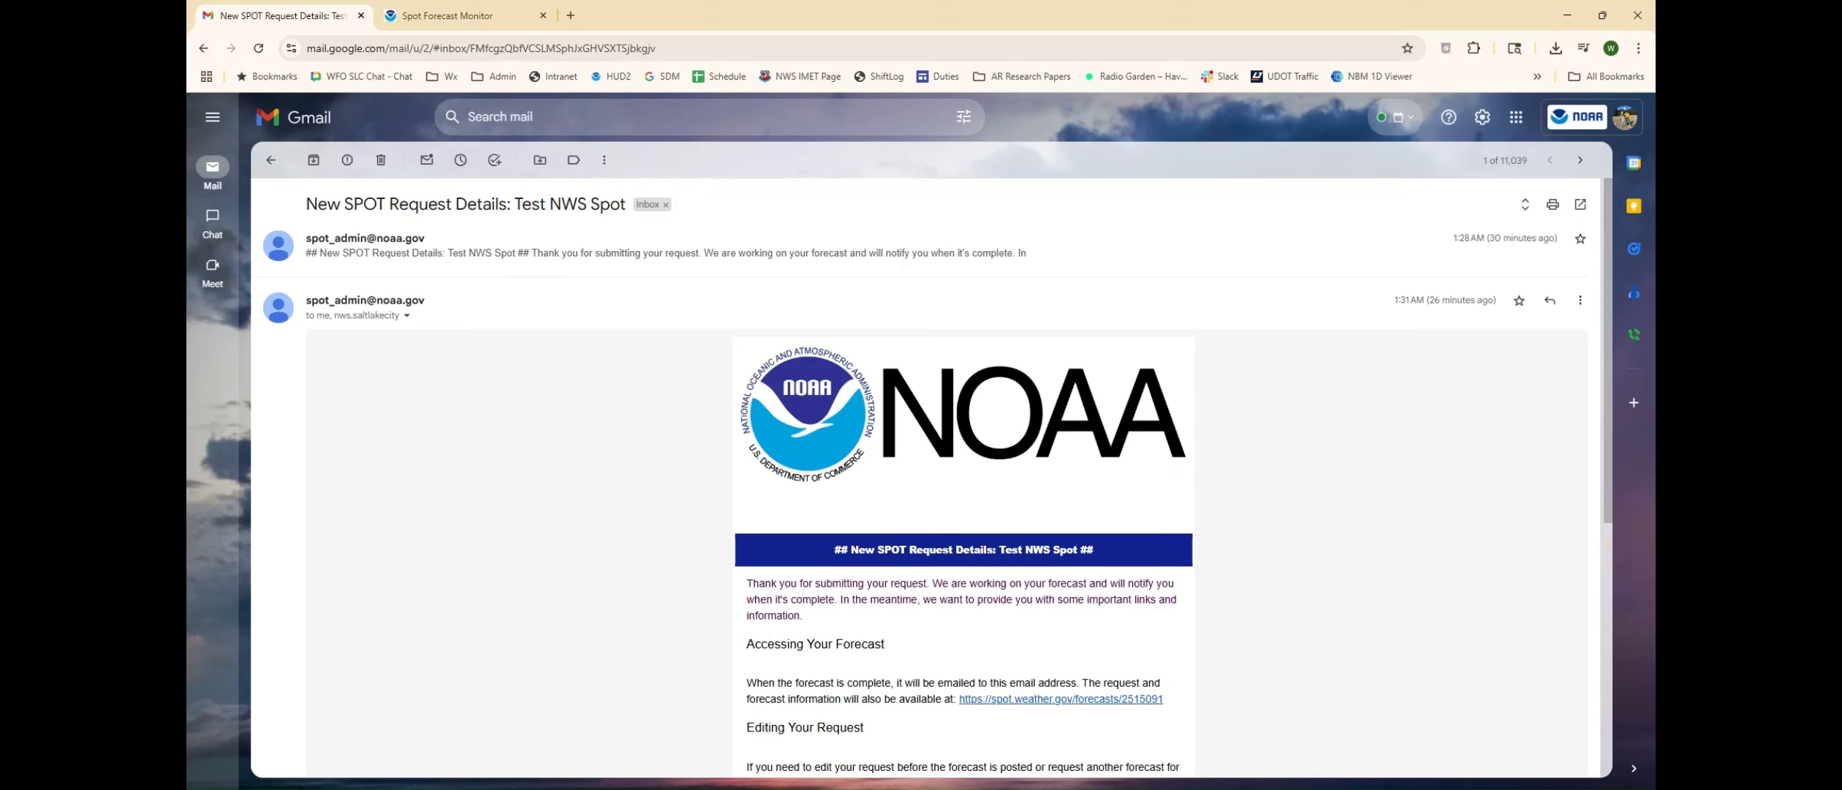
{"action": "left_click_drag", "start_coordinate": [307, 304], "coordinate": [427, 306]}
{"action": "left_click", "coordinate": [518, 386]}
{"action": "scroll", "coordinate": [519, 387], "scroll_direction": "down", "scroll_amount": 4}
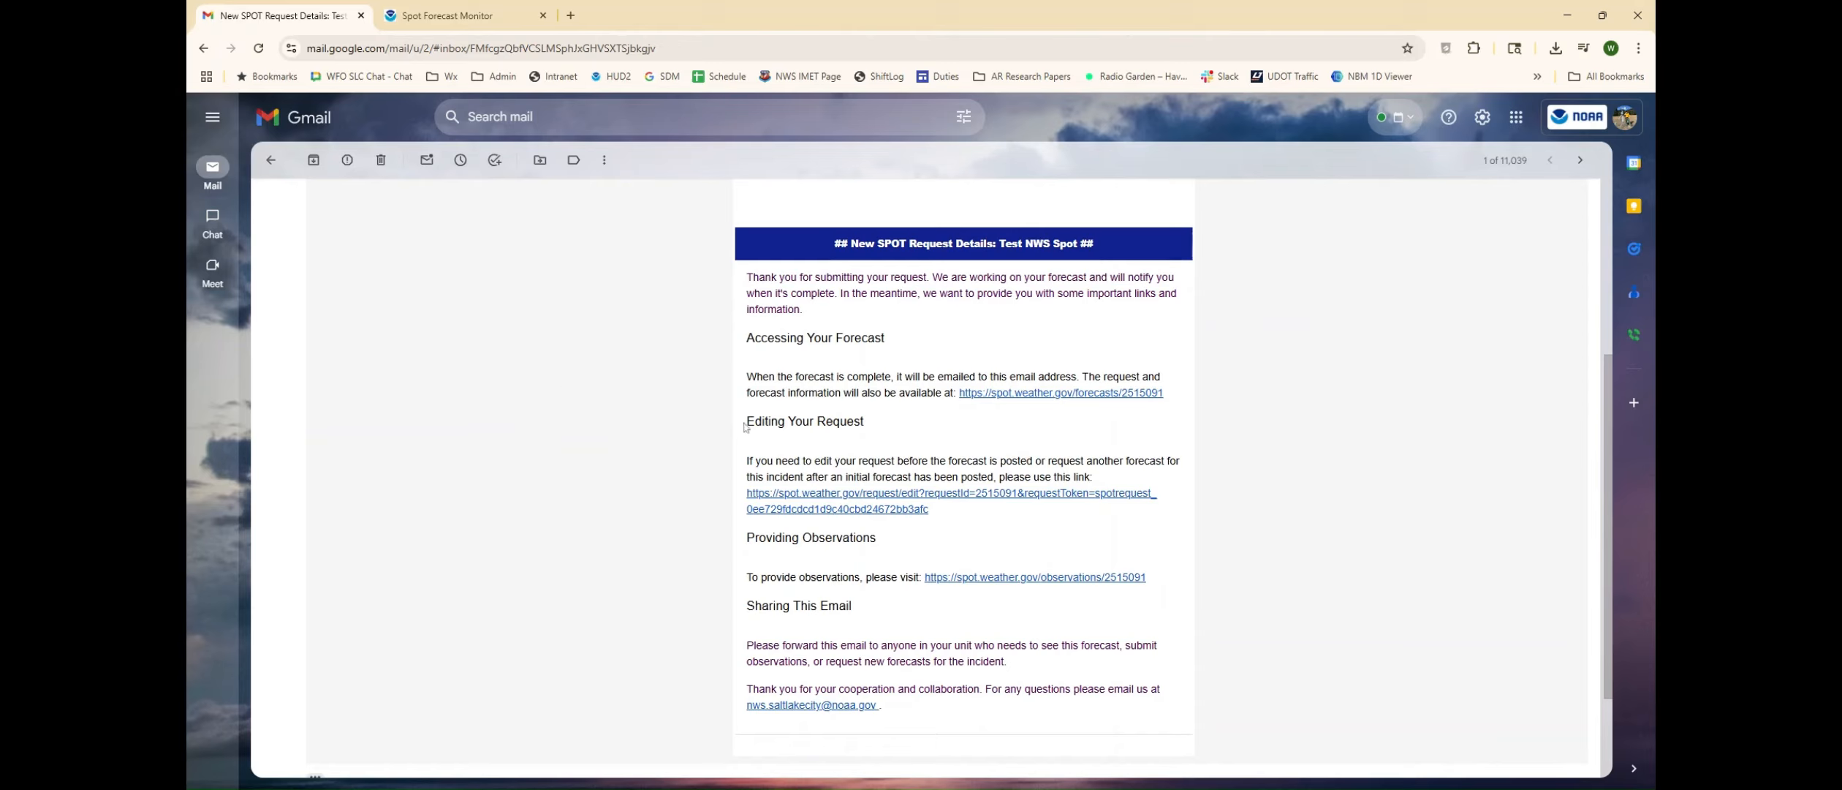
{"action": "left_click_drag", "start_coordinate": [744, 422], "coordinate": [881, 430]}
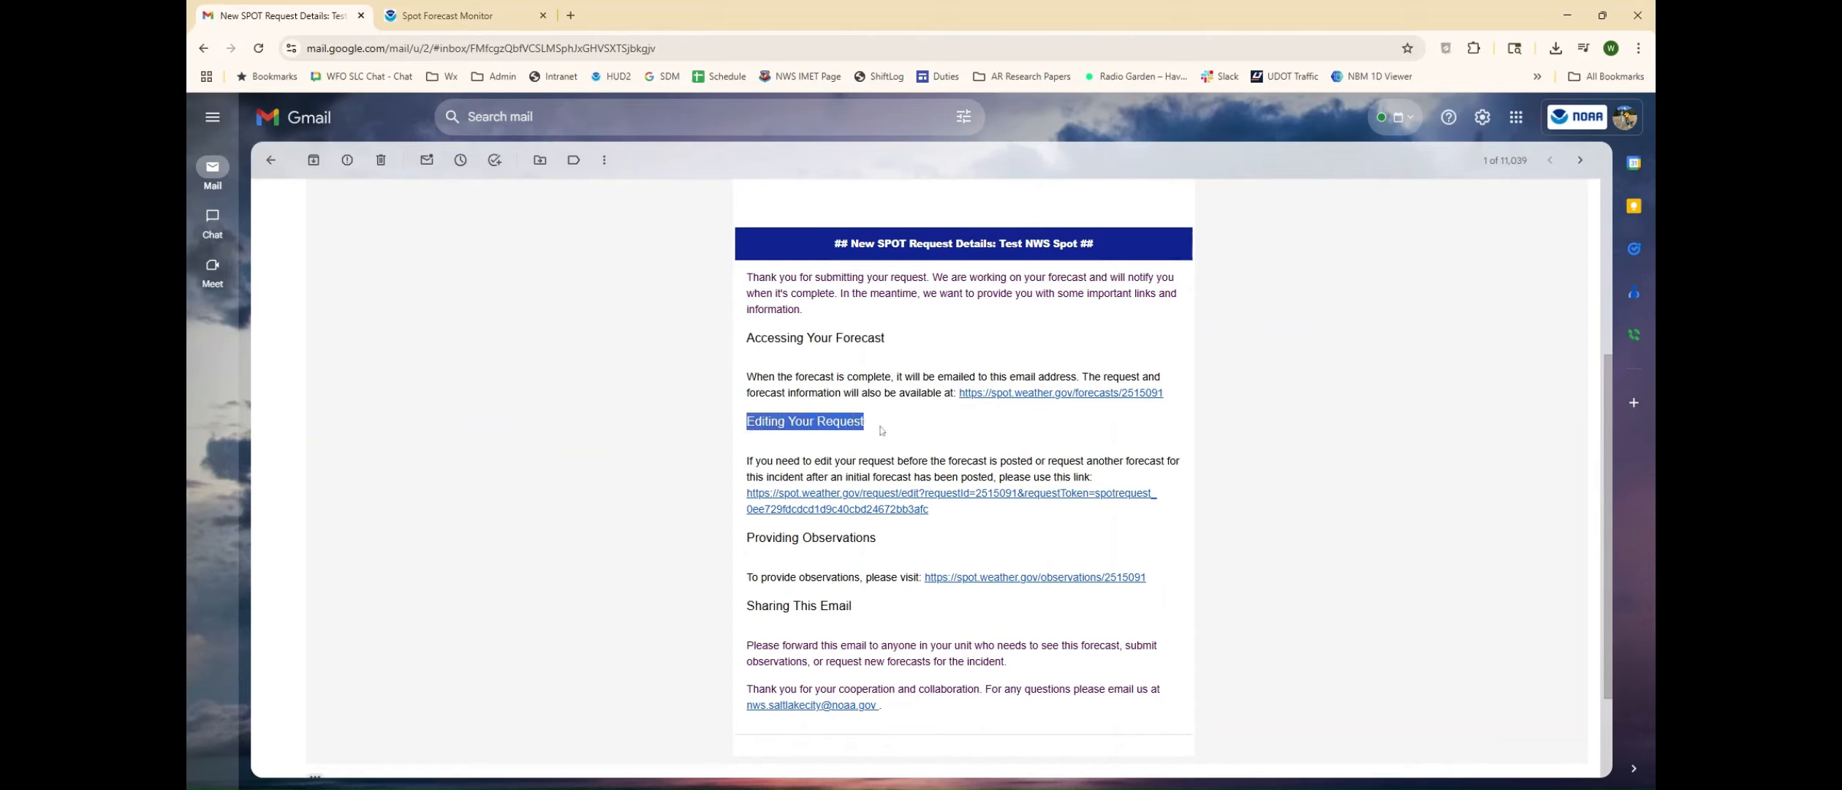
{"action": "left_click", "coordinate": [795, 501]}
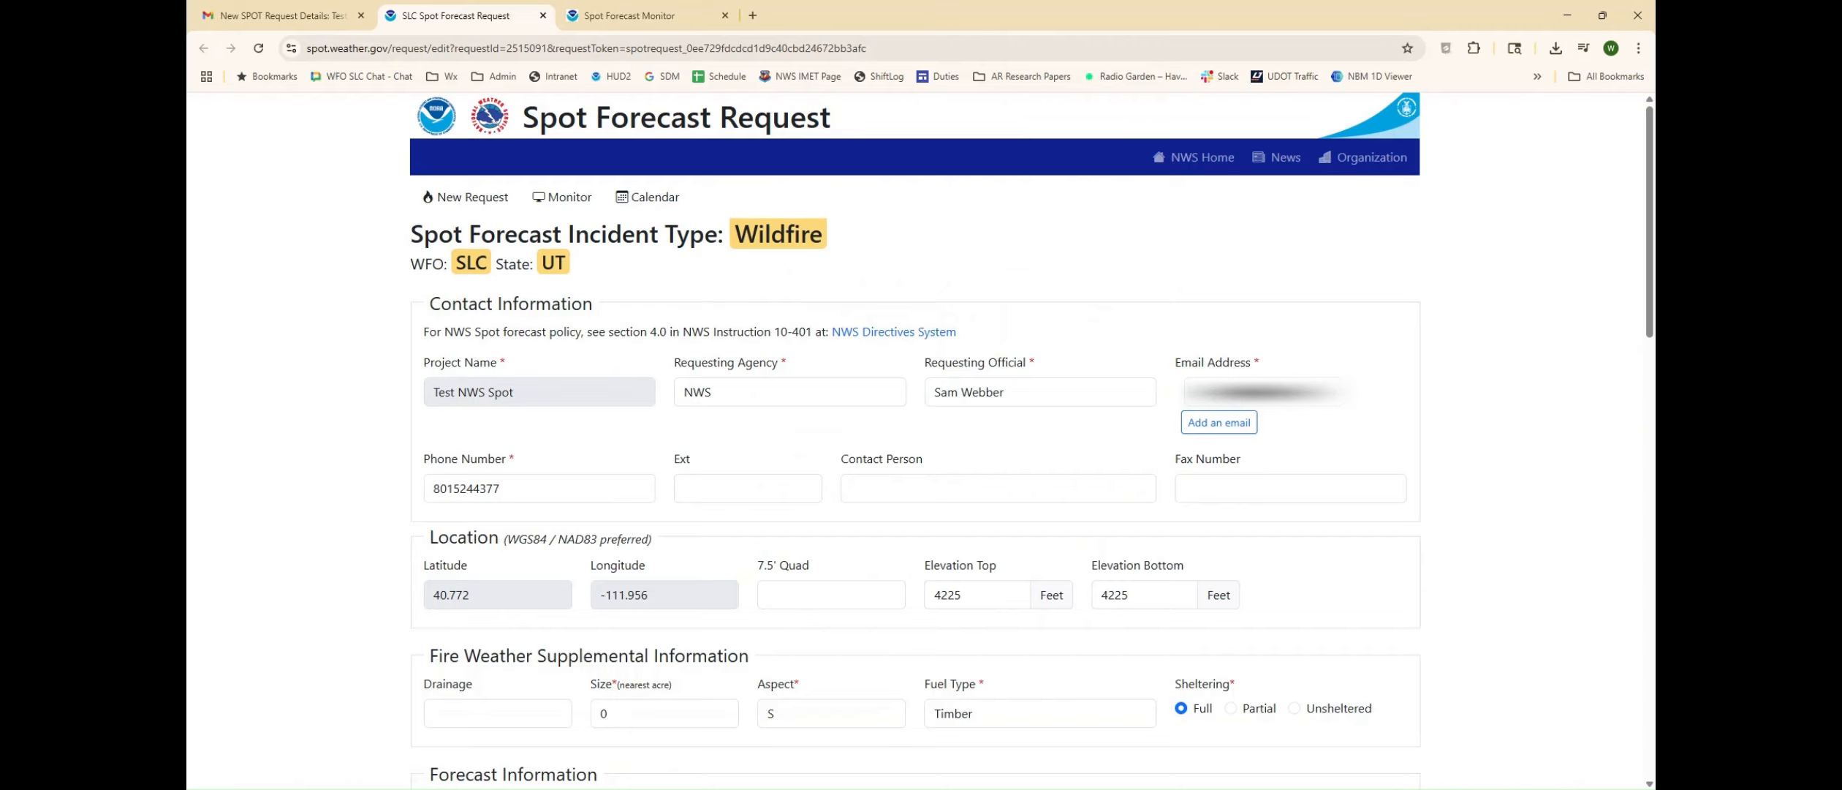
Step: Add four blank e-mail address fields to the request's contact information
{"action": "left_click", "coordinate": [1218, 422]}
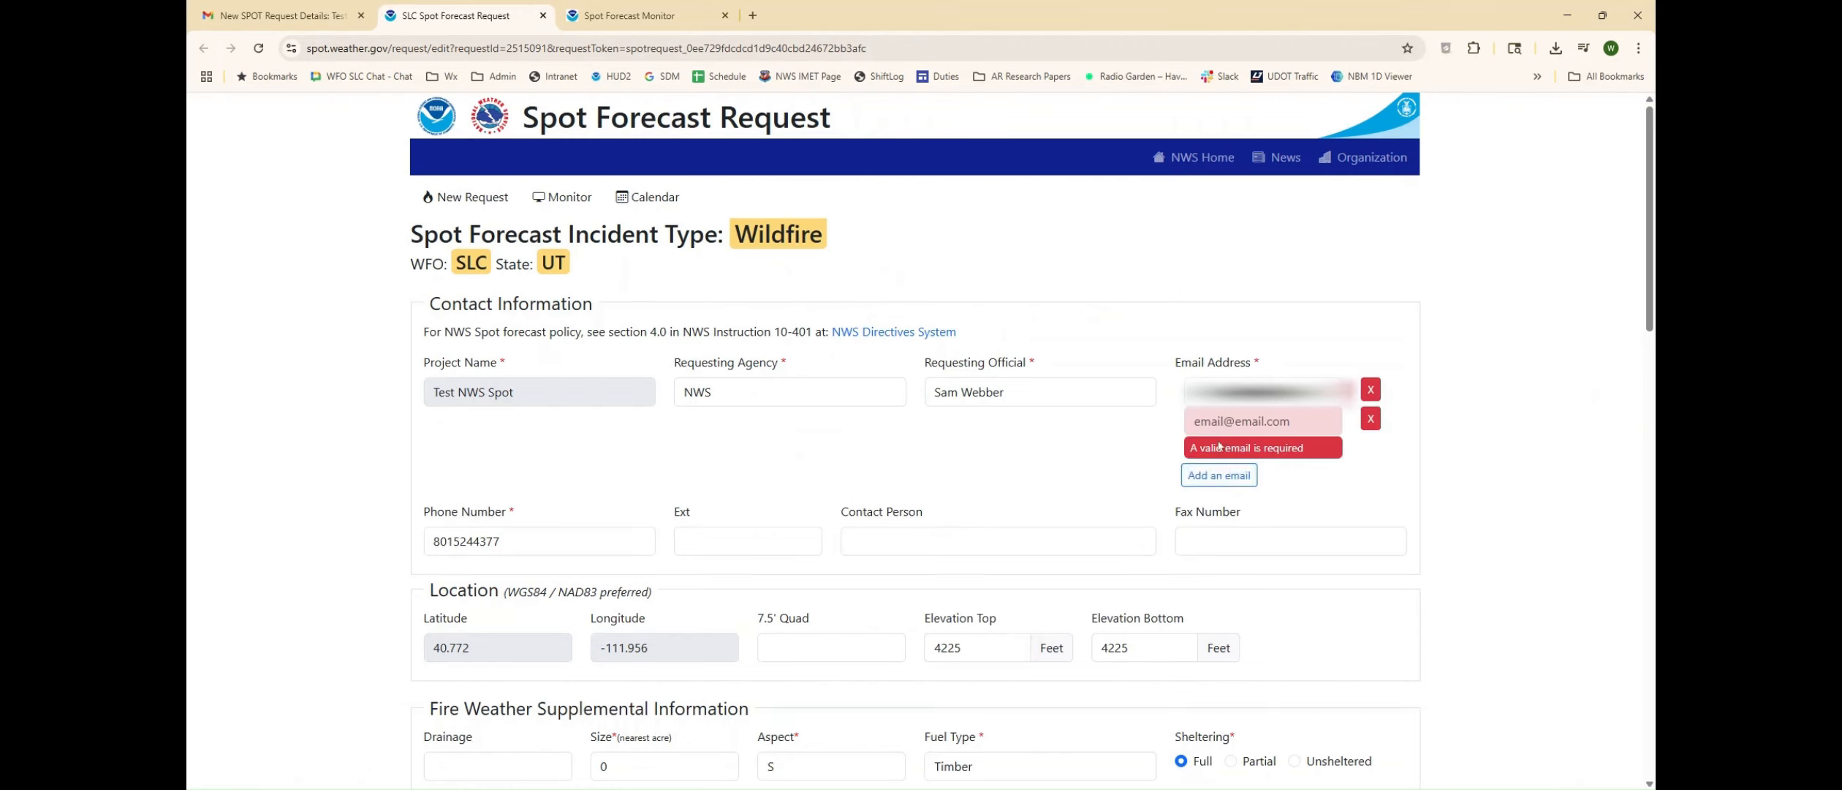
{"action": "left_click", "coordinate": [1219, 474]}
{"action": "left_click", "coordinate": [1214, 529]}
{"action": "left_click", "coordinate": [1204, 581]}
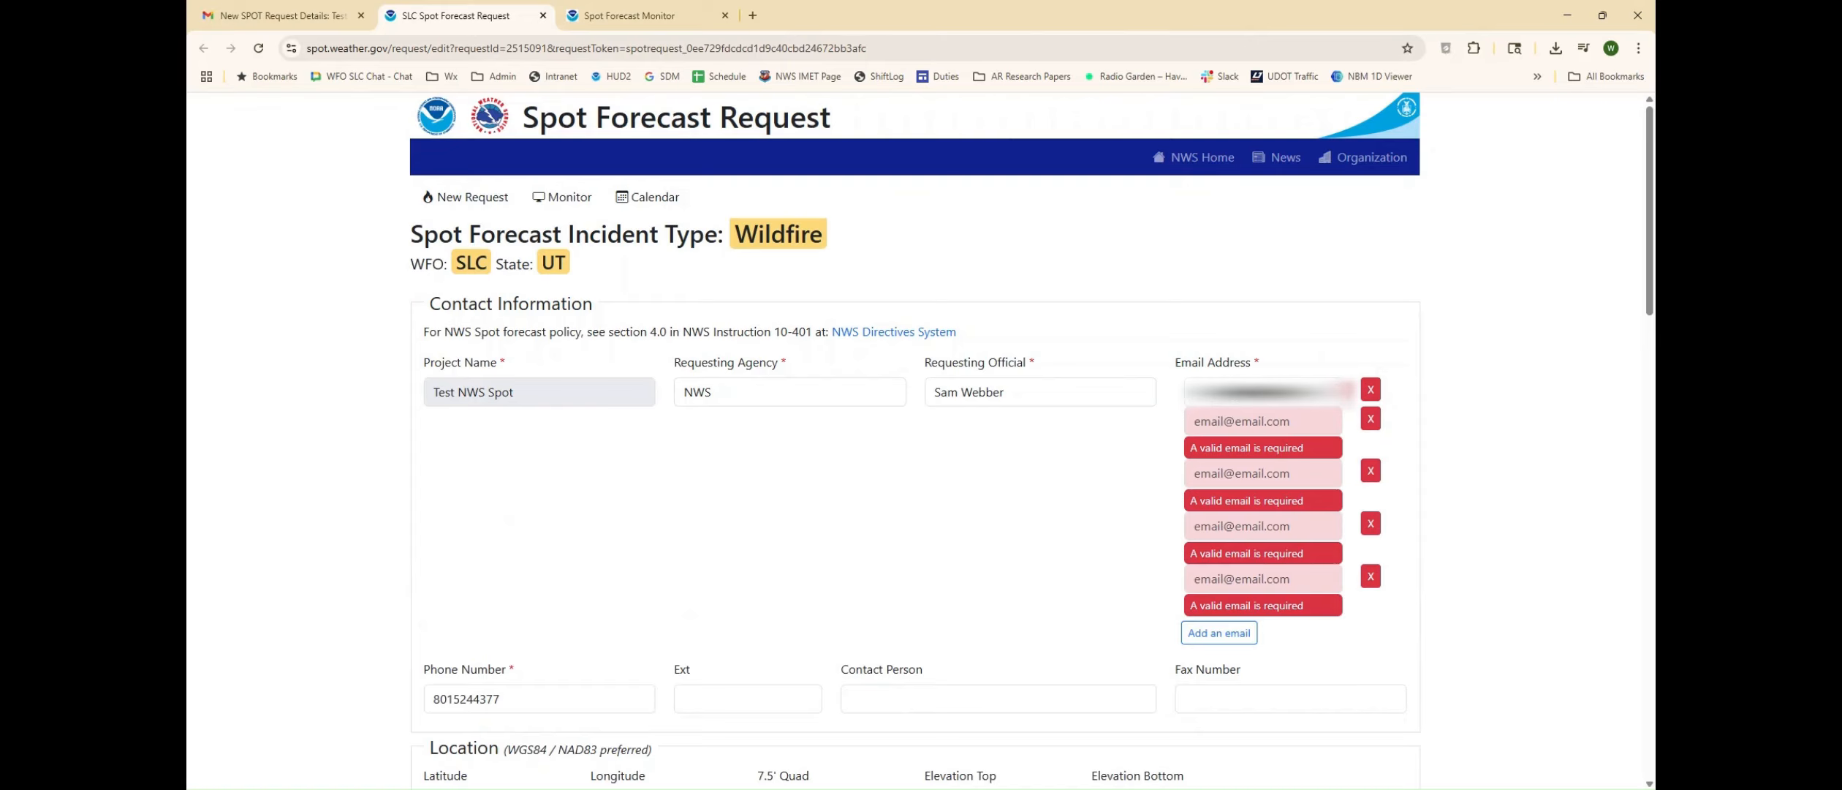
Step: Examine the latitude and longitude fields in the request's Location section
{"action": "scroll", "coordinate": [532, 575], "scroll_direction": "down", "scroll_amount": 3}
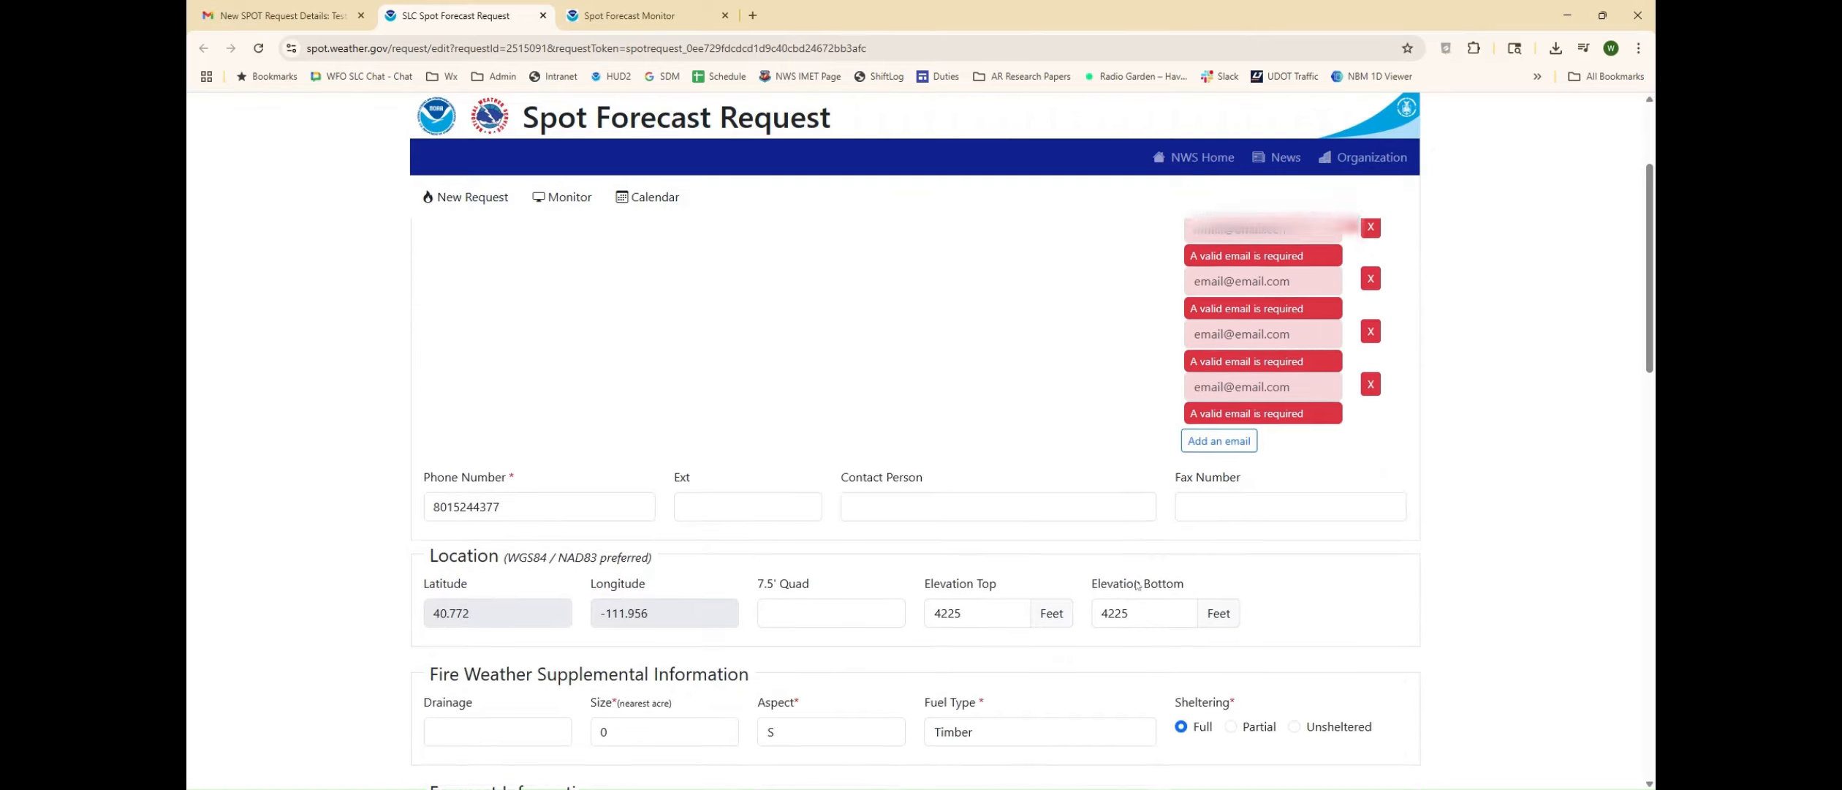
{"action": "left_click_drag", "start_coordinate": [510, 579], "coordinate": [427, 579]}
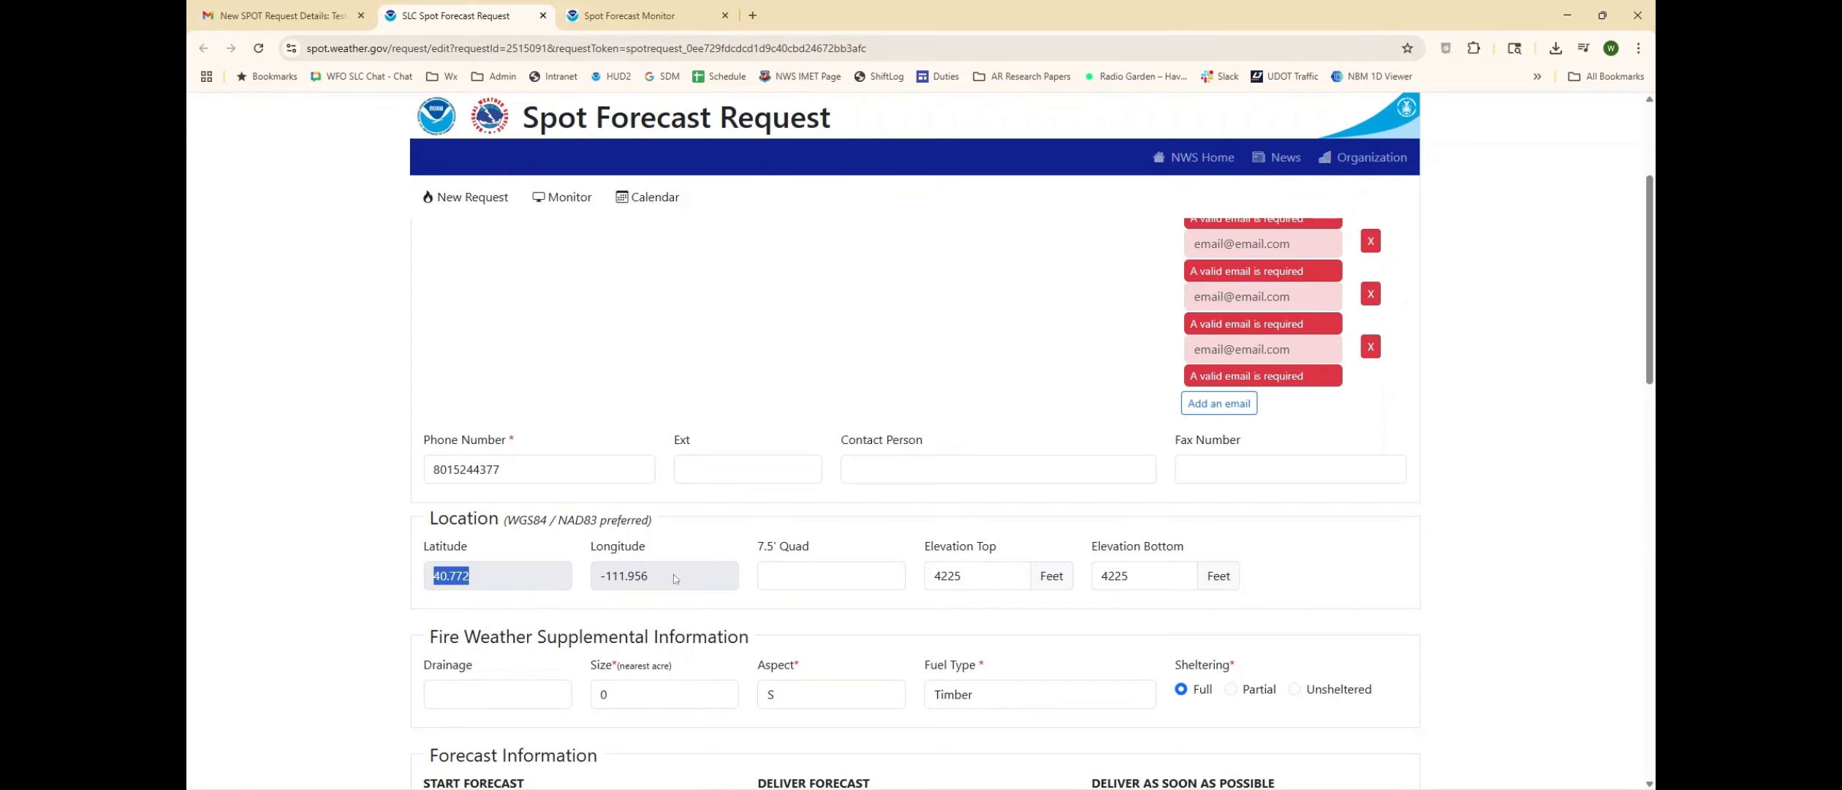
{"action": "left_click_drag", "start_coordinate": [649, 578], "coordinate": [440, 577]}
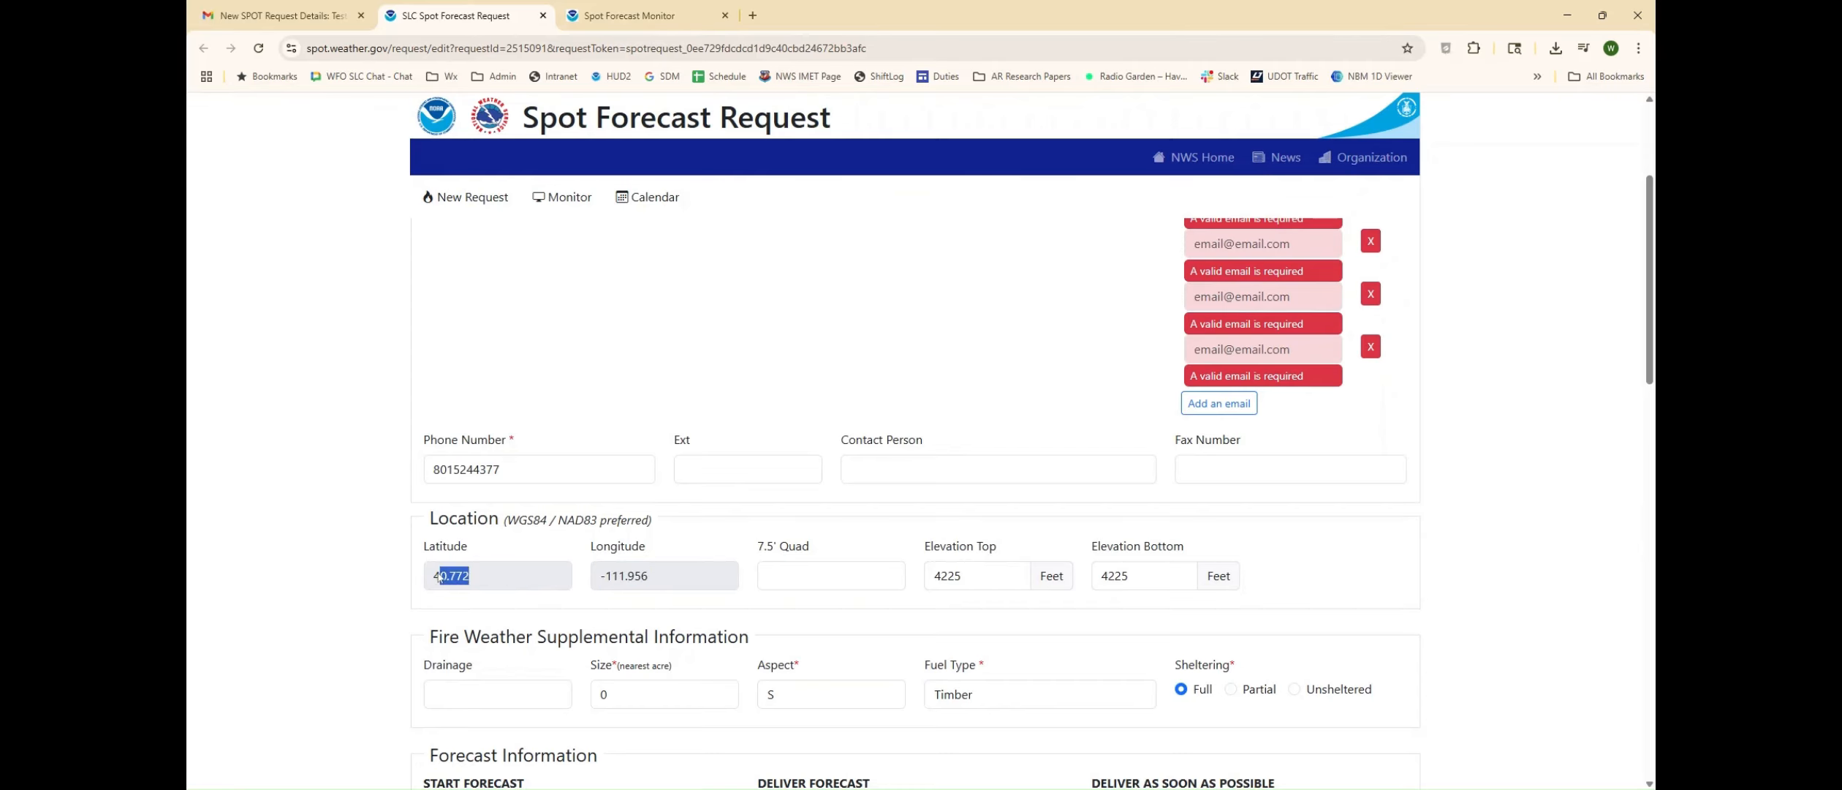
{"action": "left_click", "coordinate": [685, 576]}
Step: Set the forecast start to 06/04/2025 at 16:00
{"action": "scroll", "coordinate": [394, 571], "scroll_direction": "down", "scroll_amount": 4}
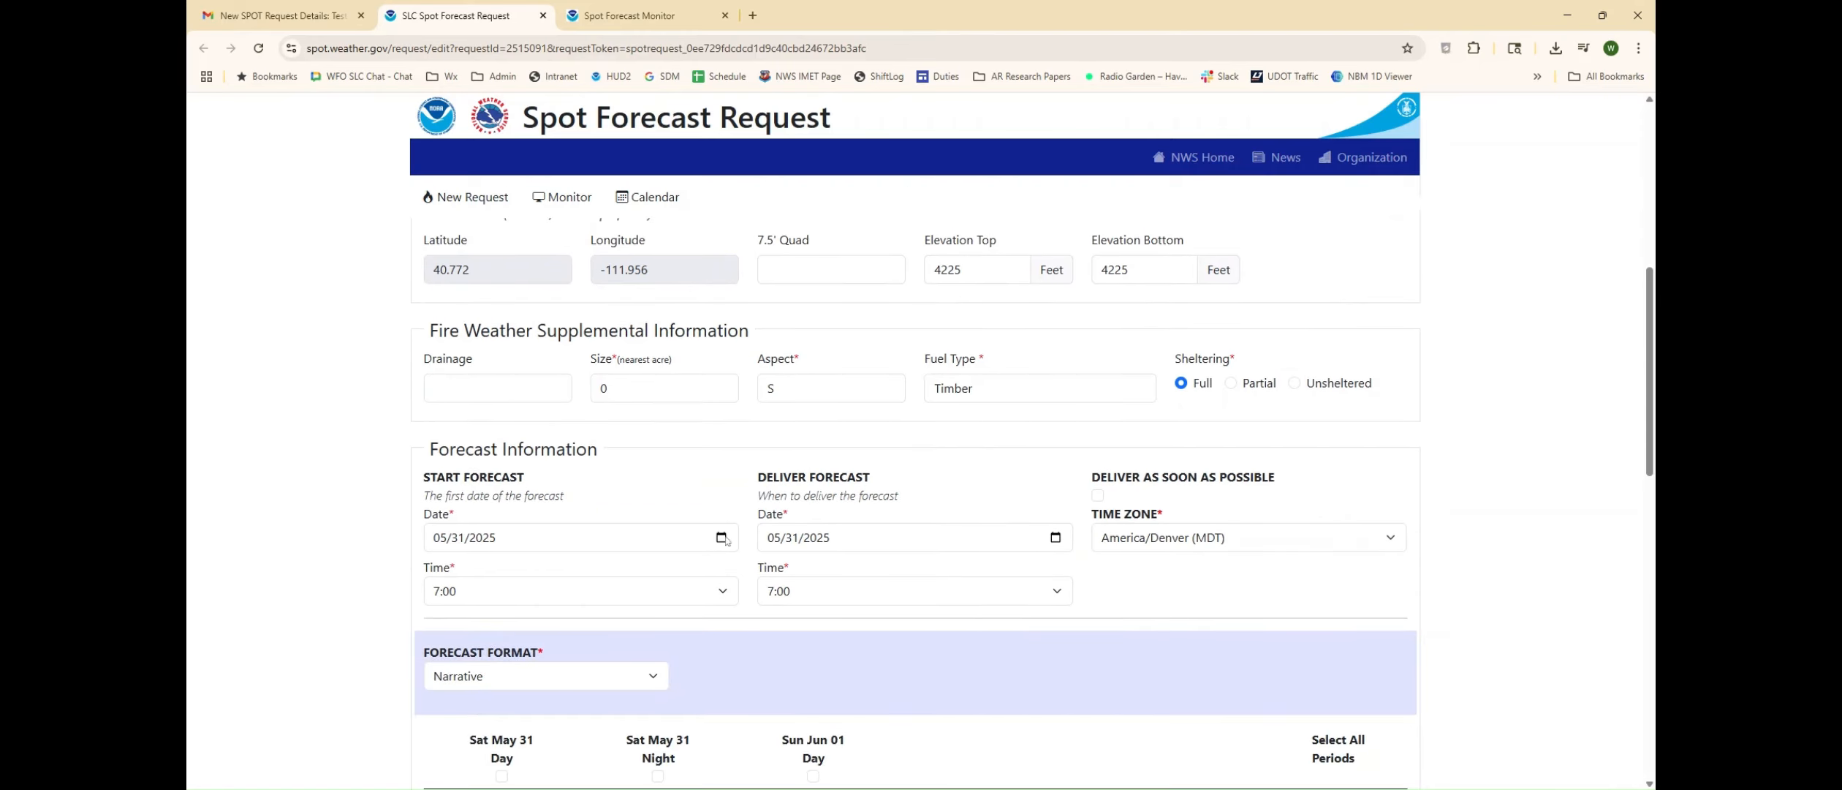
{"action": "left_click", "coordinate": [725, 539]}
{"action": "left_click", "coordinate": [560, 706]}
{"action": "left_click", "coordinate": [678, 601]}
{"action": "left_click", "coordinate": [550, 576]}
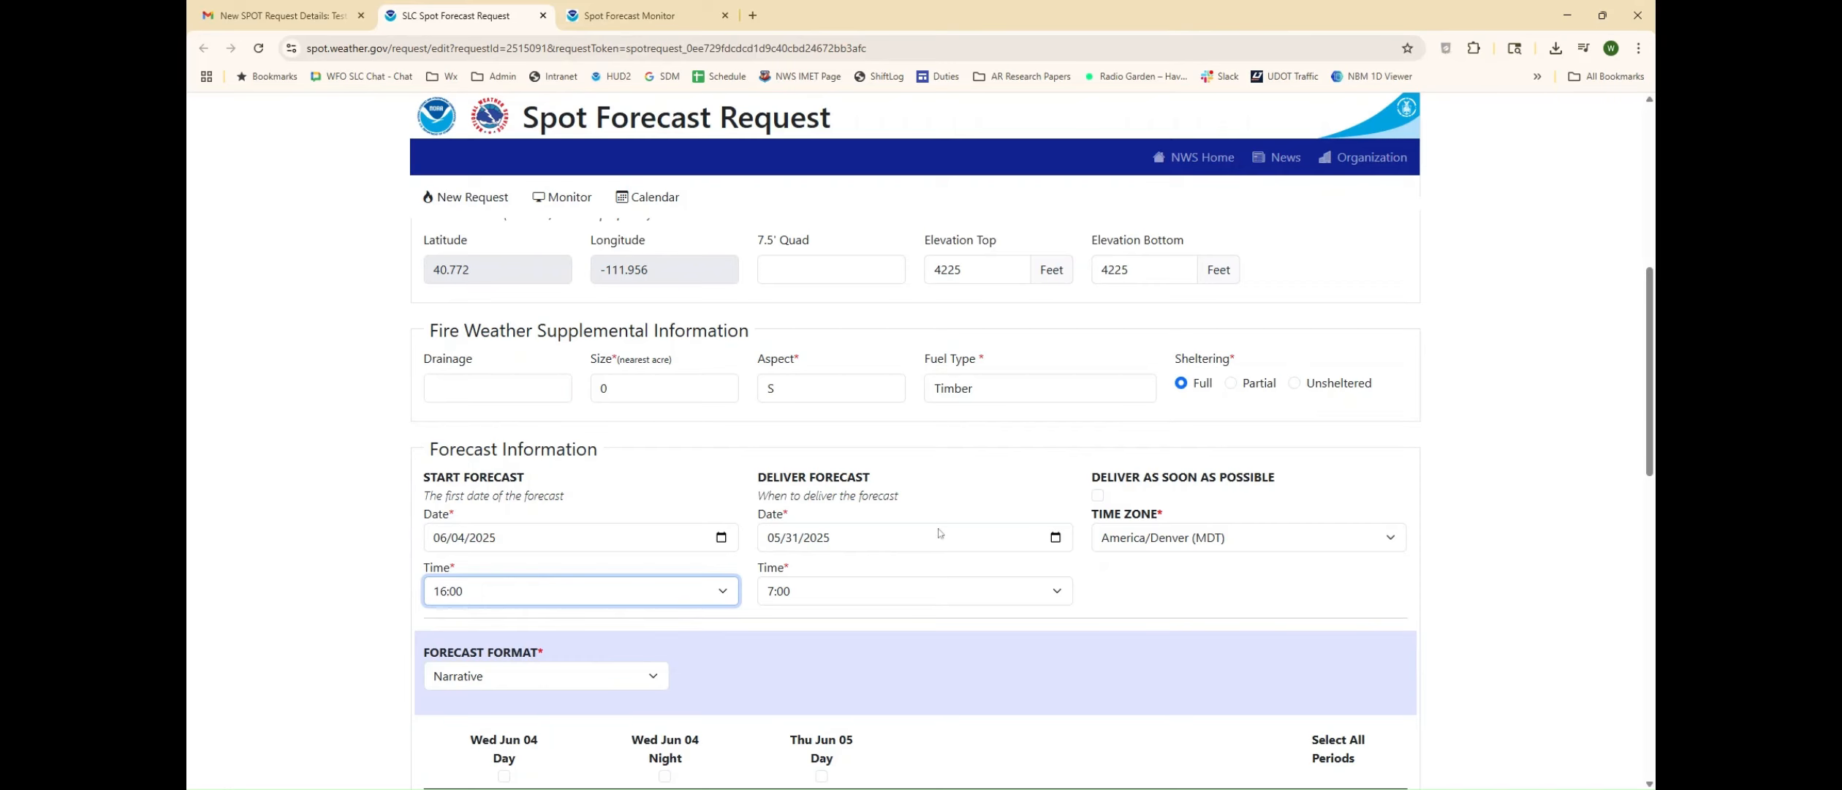
Step: Exclude Chance of Wetting Rain (>0.10) from all three forecast periods
{"action": "scroll", "coordinate": [731, 527], "scroll_direction": "down", "scroll_amount": 5}
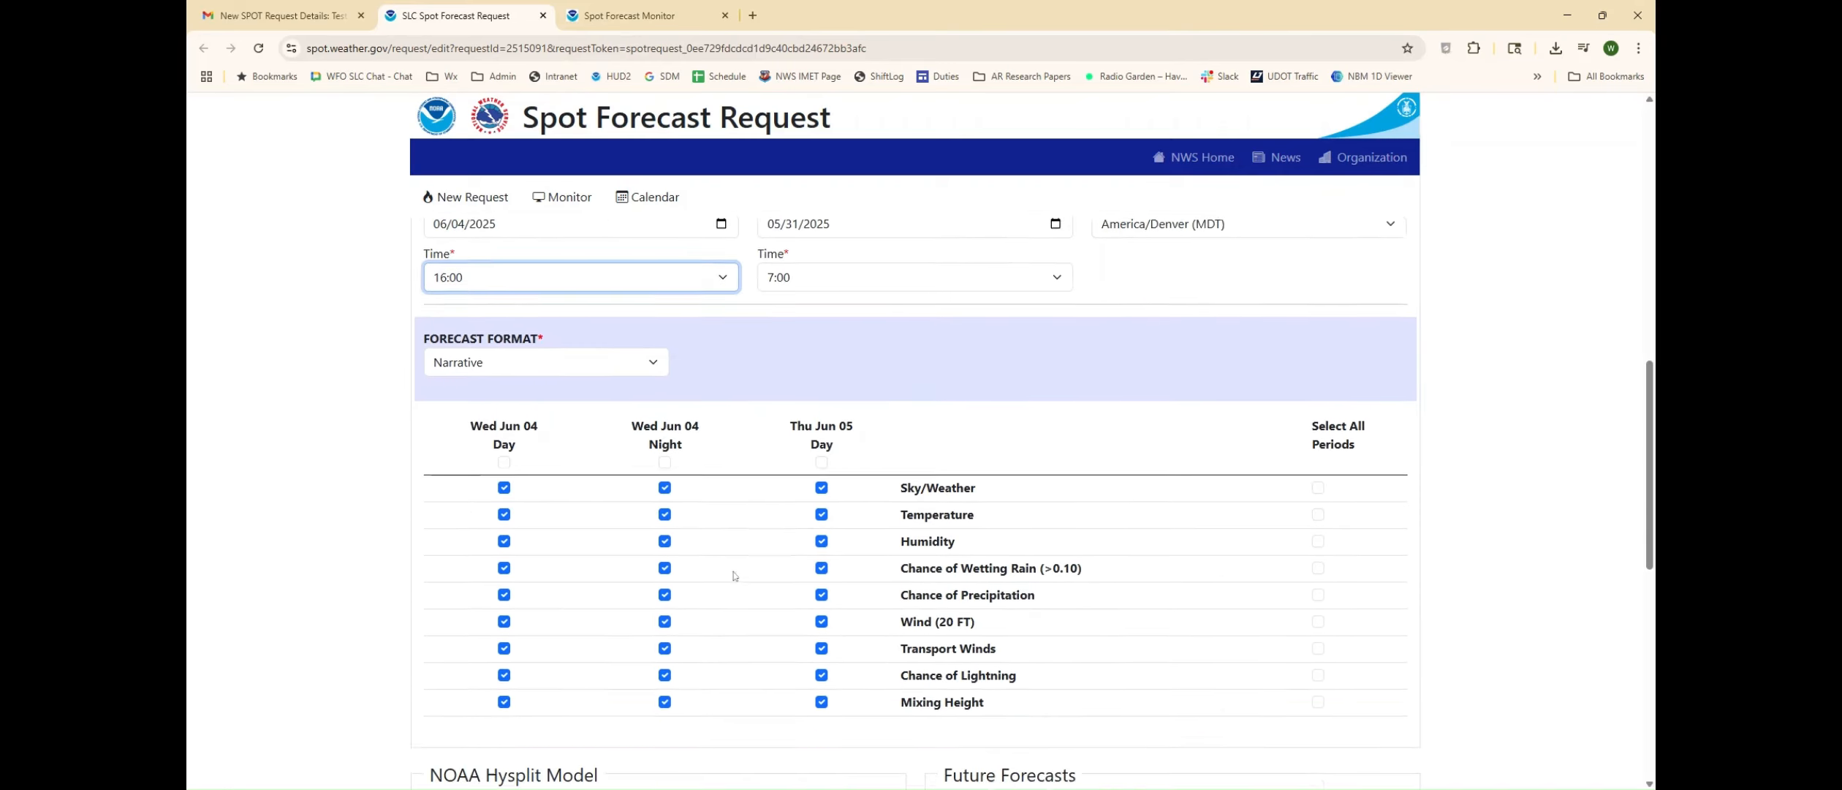
{"action": "left_click", "coordinate": [504, 499]}
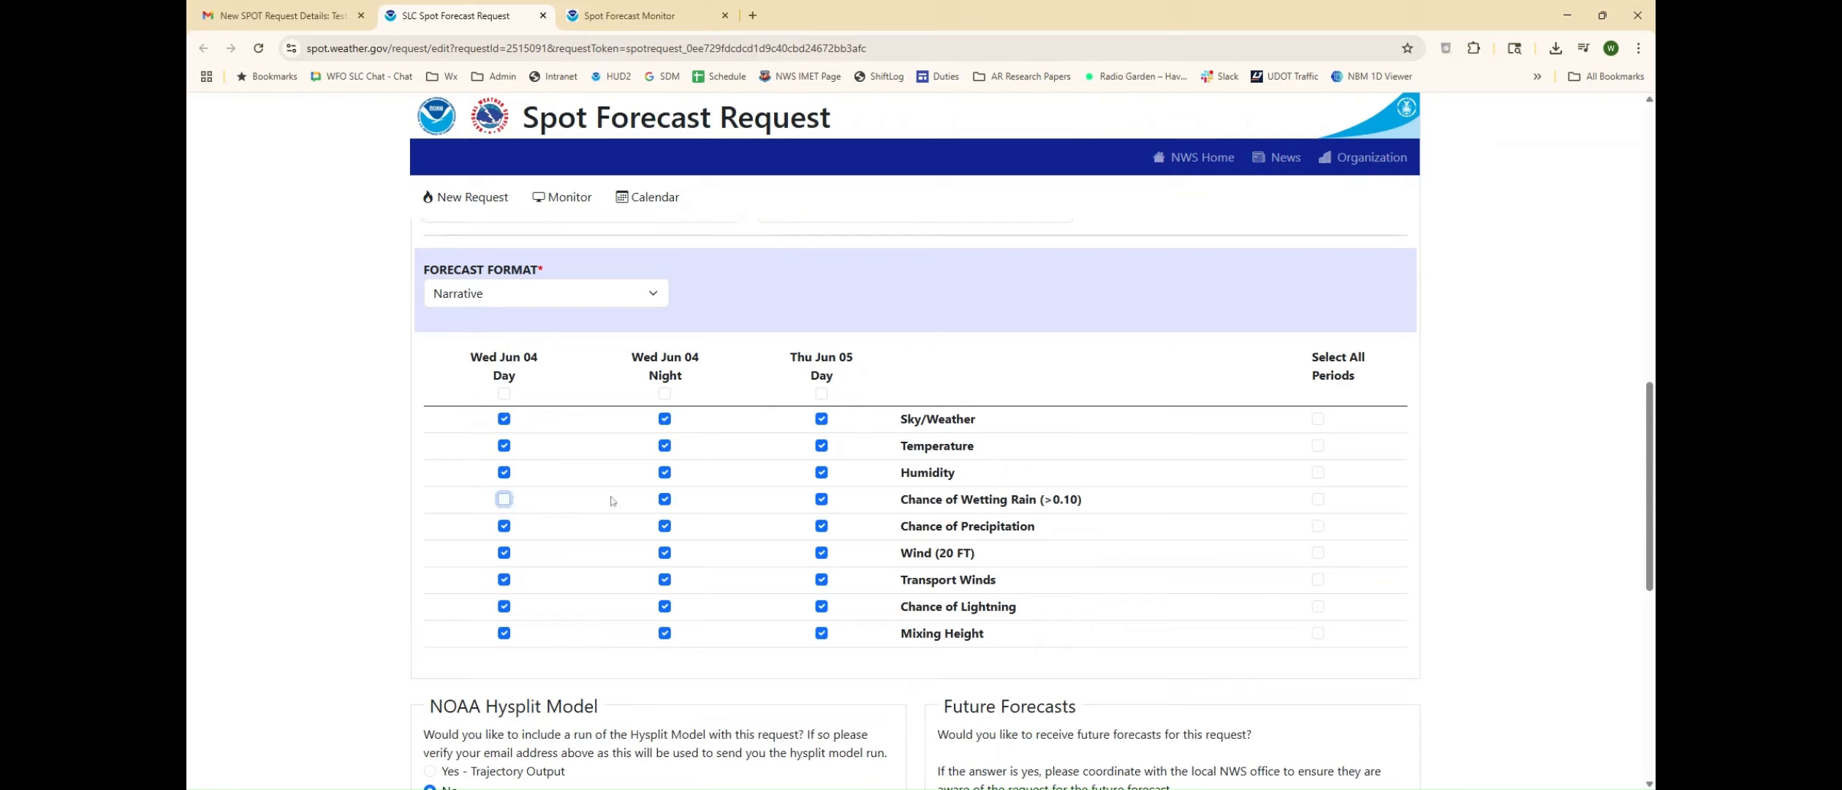
{"action": "left_click", "coordinate": [664, 500]}
{"action": "left_click", "coordinate": [821, 500]}
Step: Opt to receive future forecasts for this request, leaving their dates and times blank, and review the remaining submission options
{"action": "scroll", "coordinate": [776, 600], "scroll_direction": "down", "scroll_amount": 3}
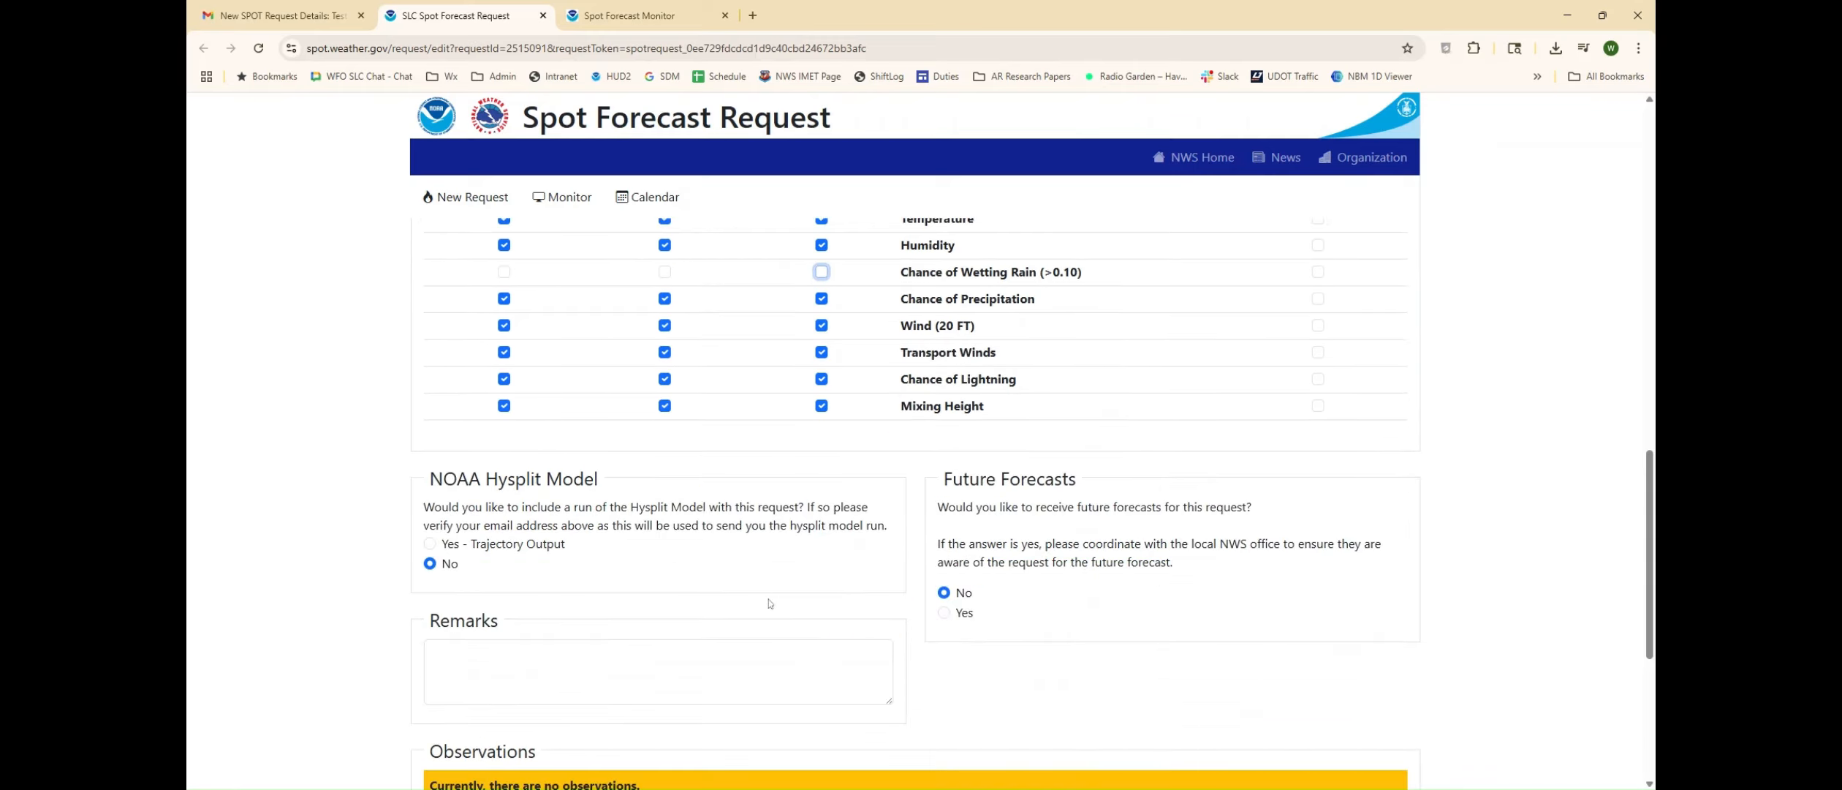
{"action": "left_click", "coordinate": [946, 610]}
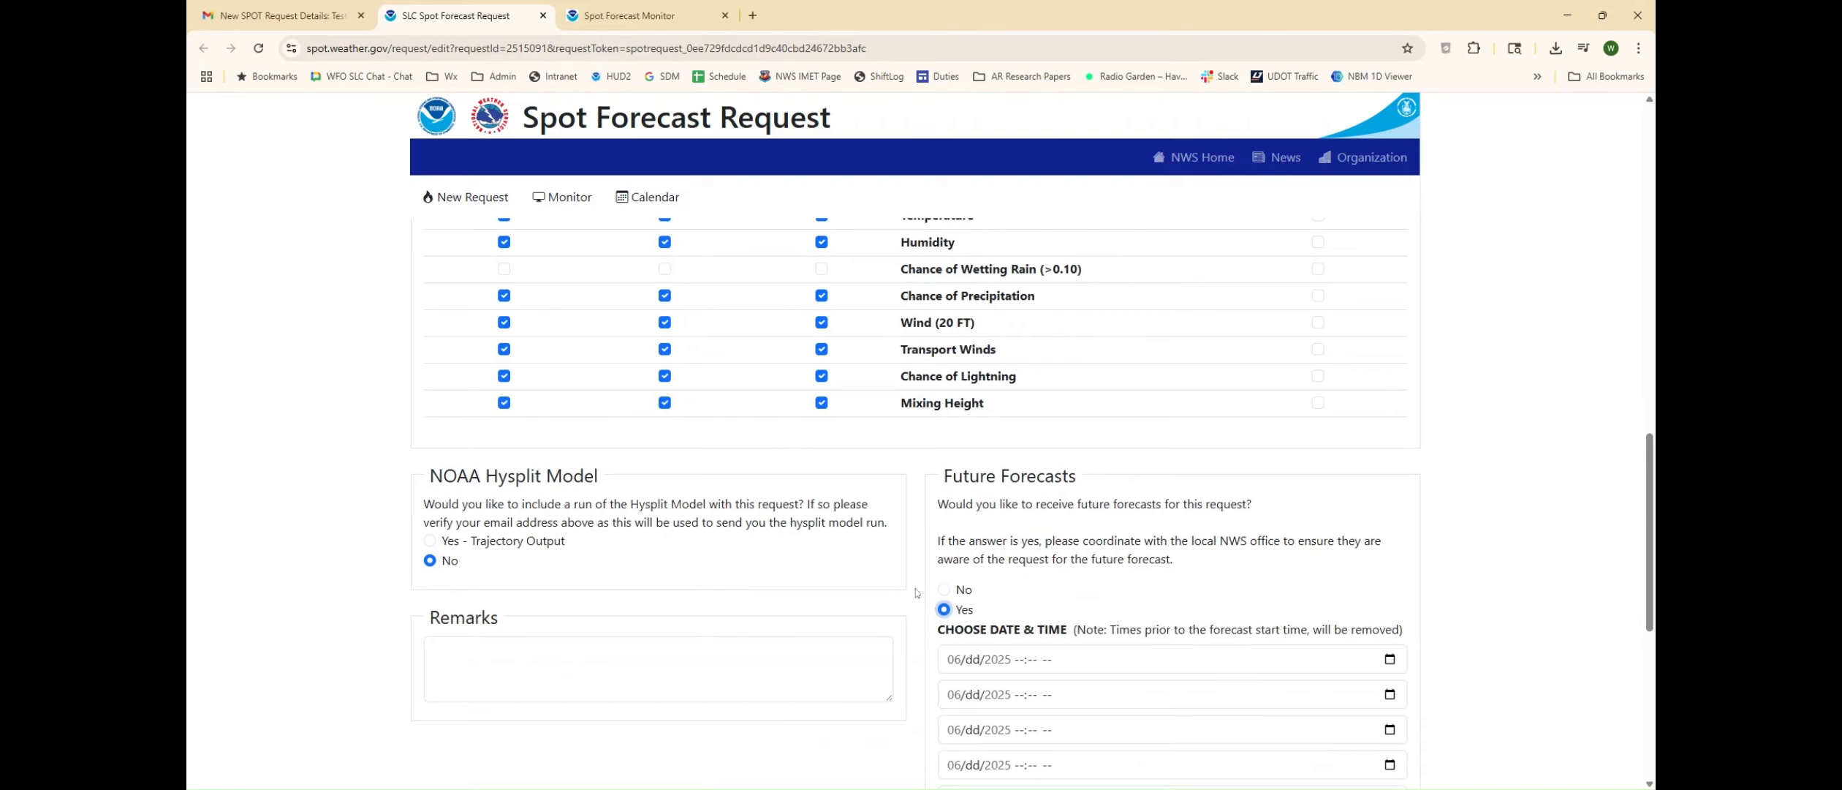
{"action": "scroll", "coordinate": [917, 592], "scroll_direction": "down", "scroll_amount": 3}
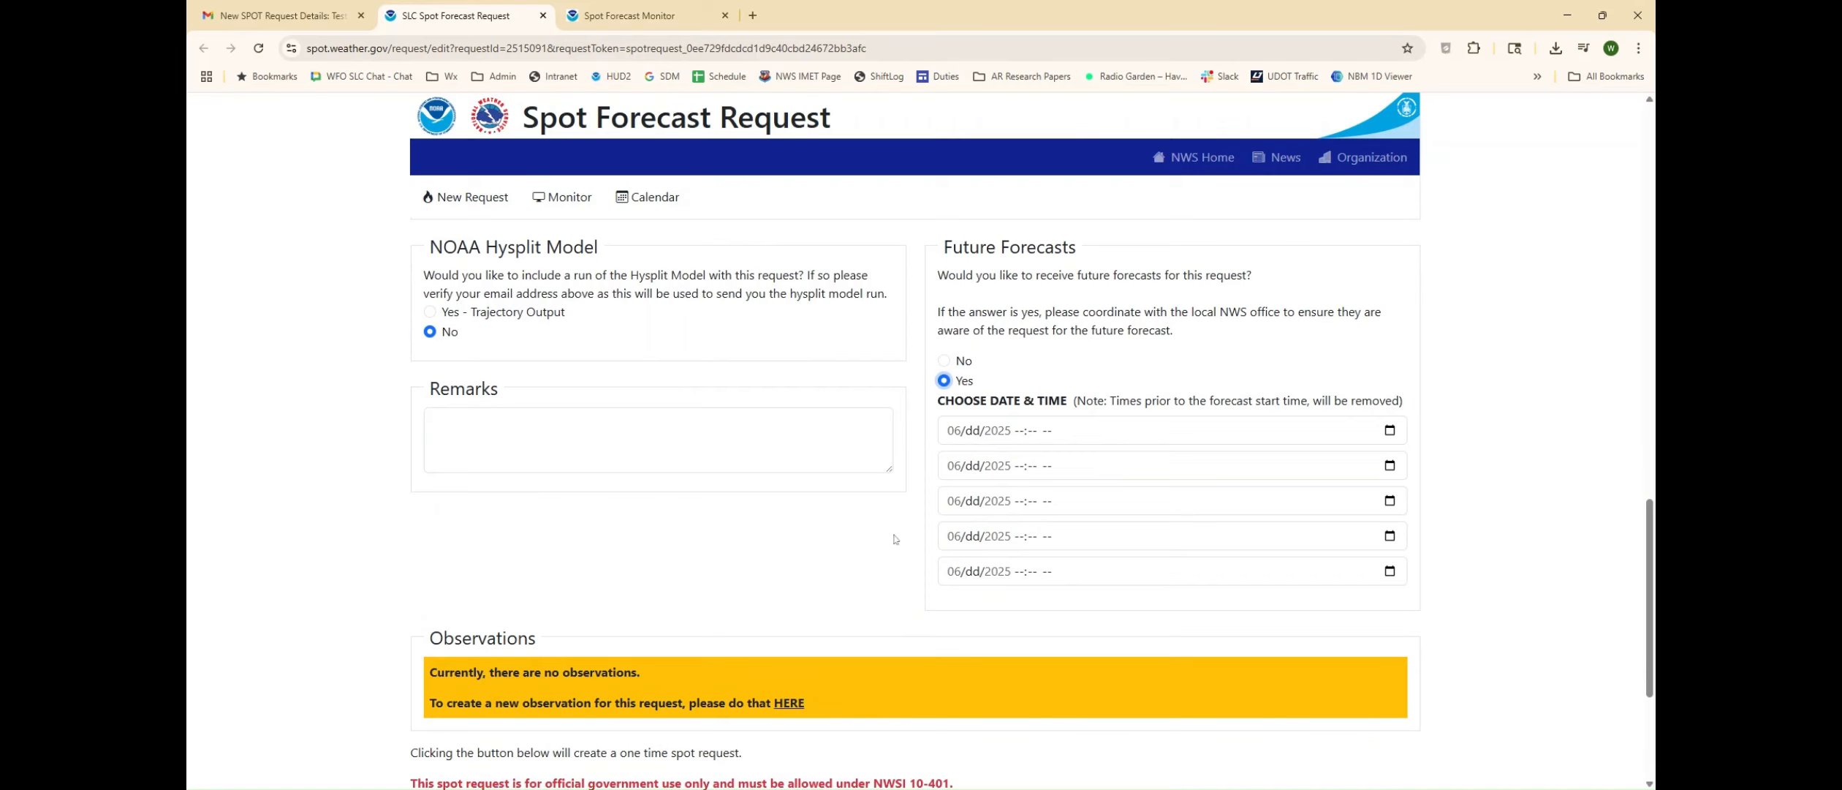
{"action": "scroll", "coordinate": [892, 534], "scroll_direction": "down", "scroll_amount": 4}
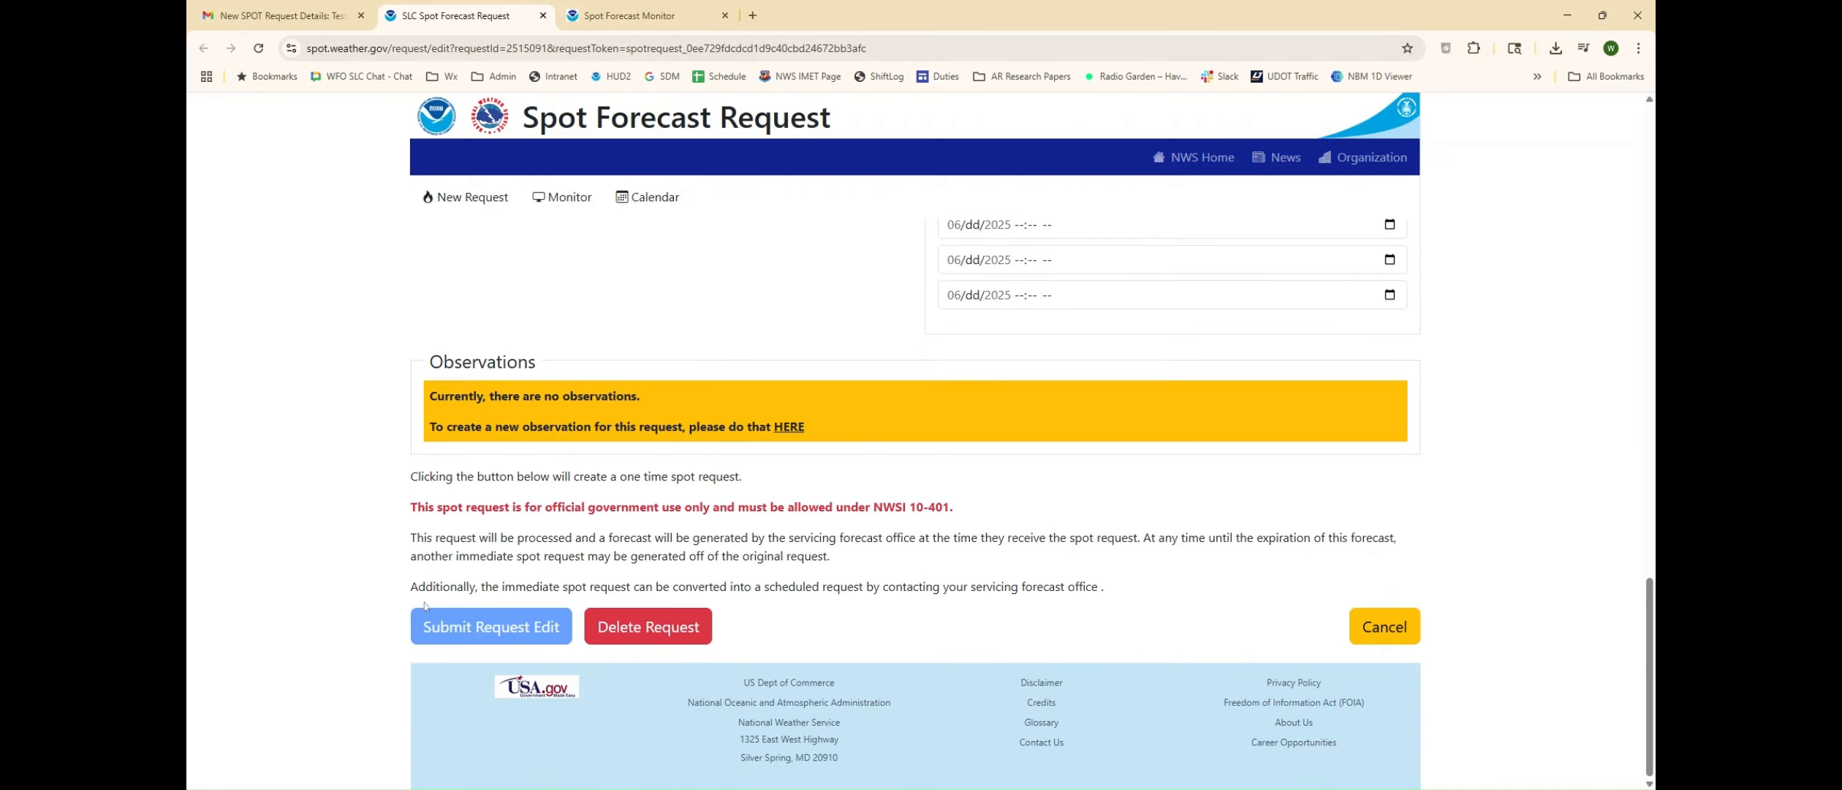